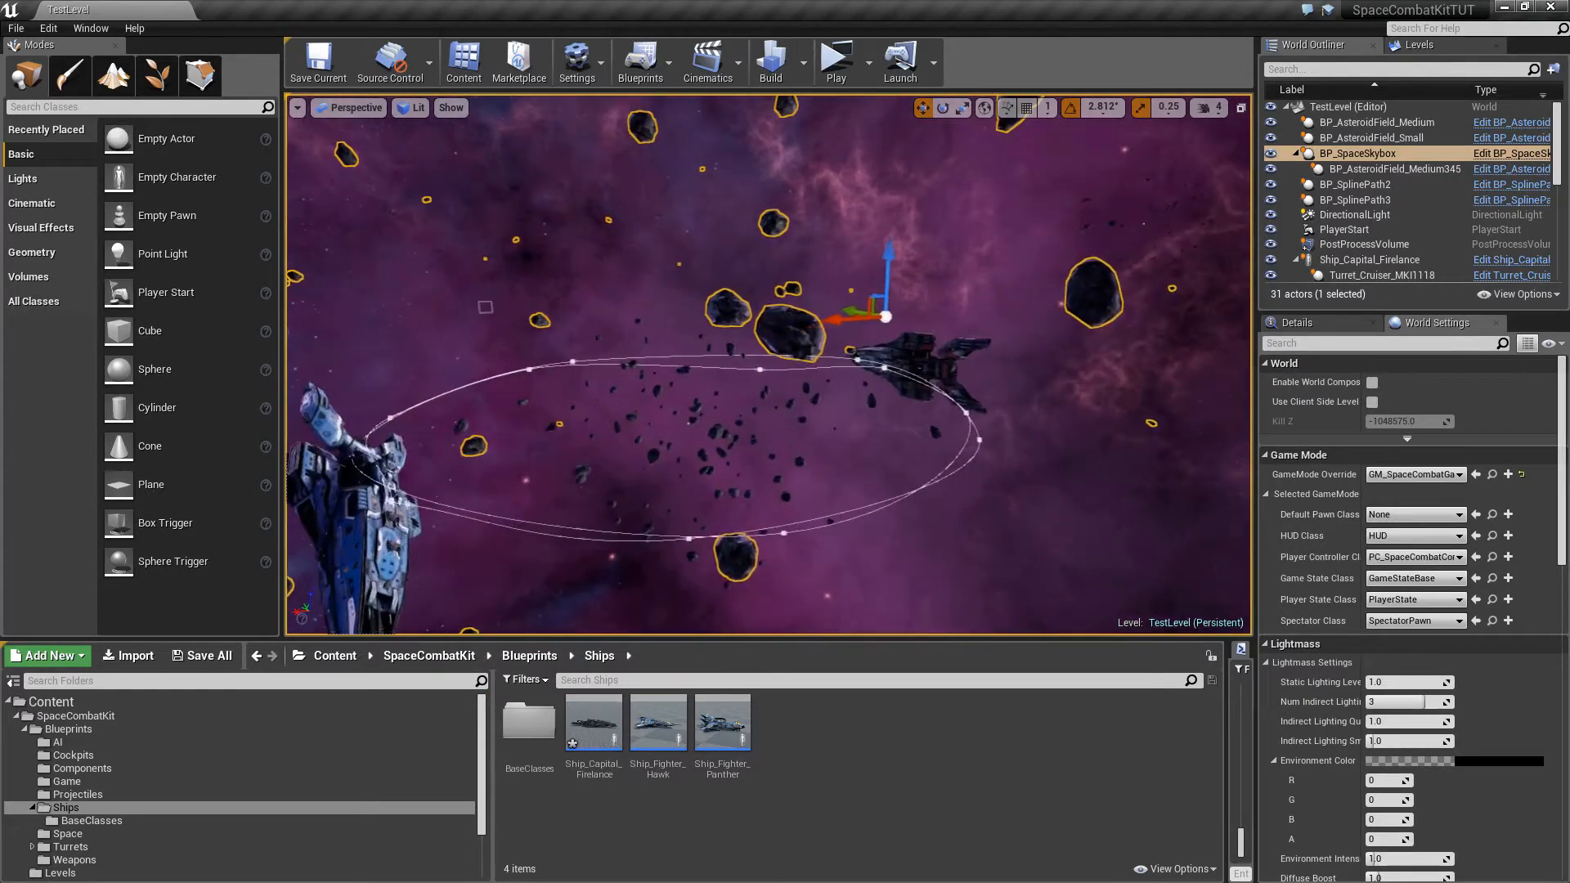
Create a child Blueprint class of BaseCapital from the Ships/BaseClasses folder and name it Ship_Capital_Predator.
left_click(62, 731)
left_click(66, 808)
double_click(501, 711)
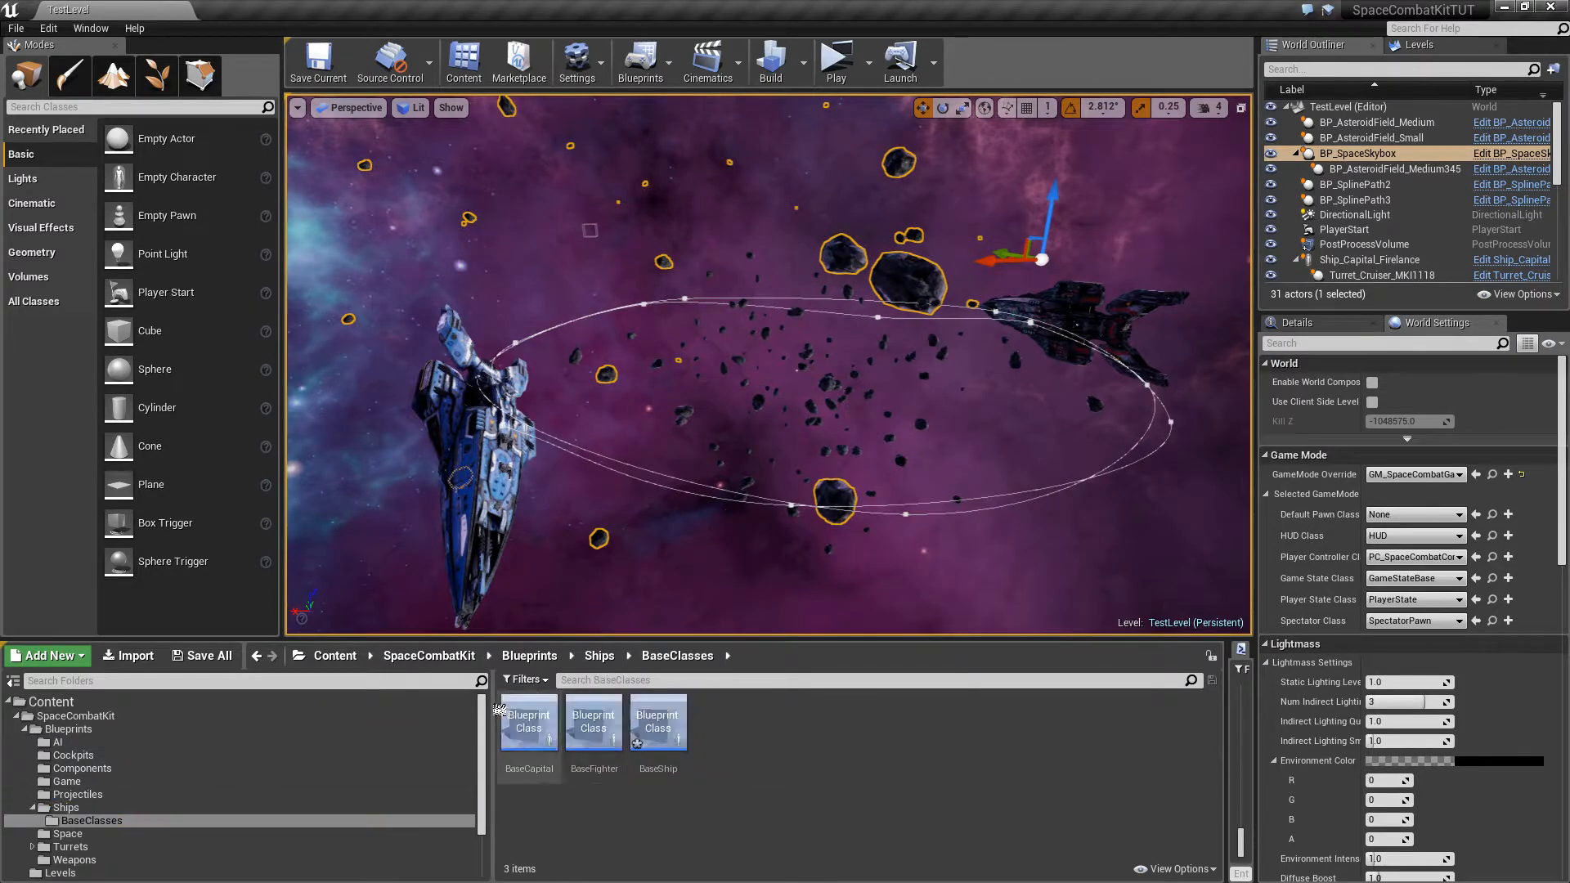
right_click(535, 716)
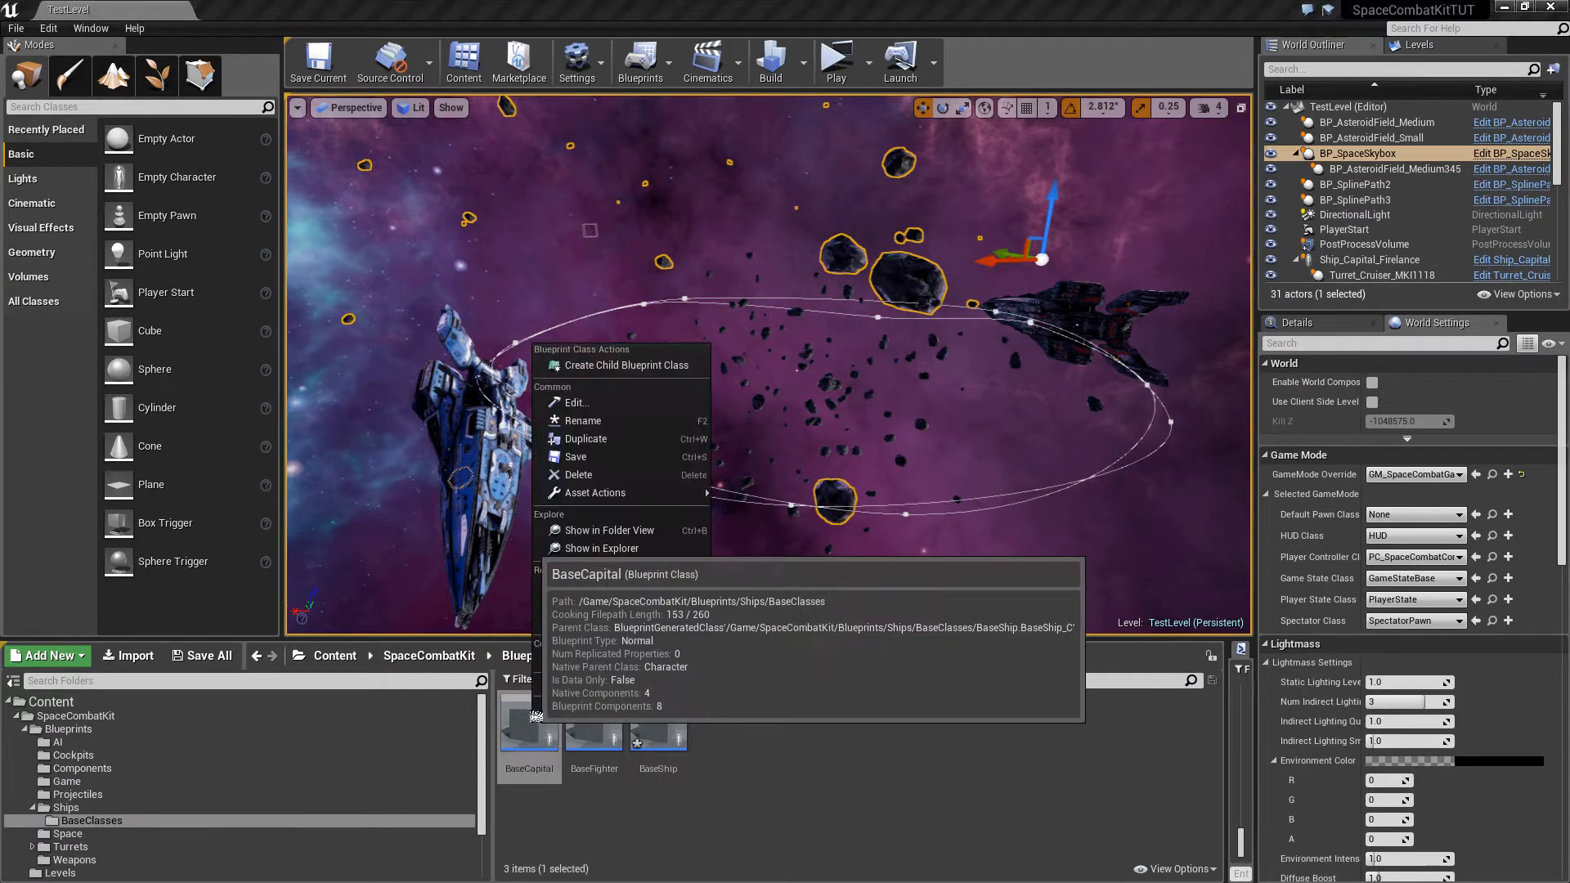
left_click(654, 365)
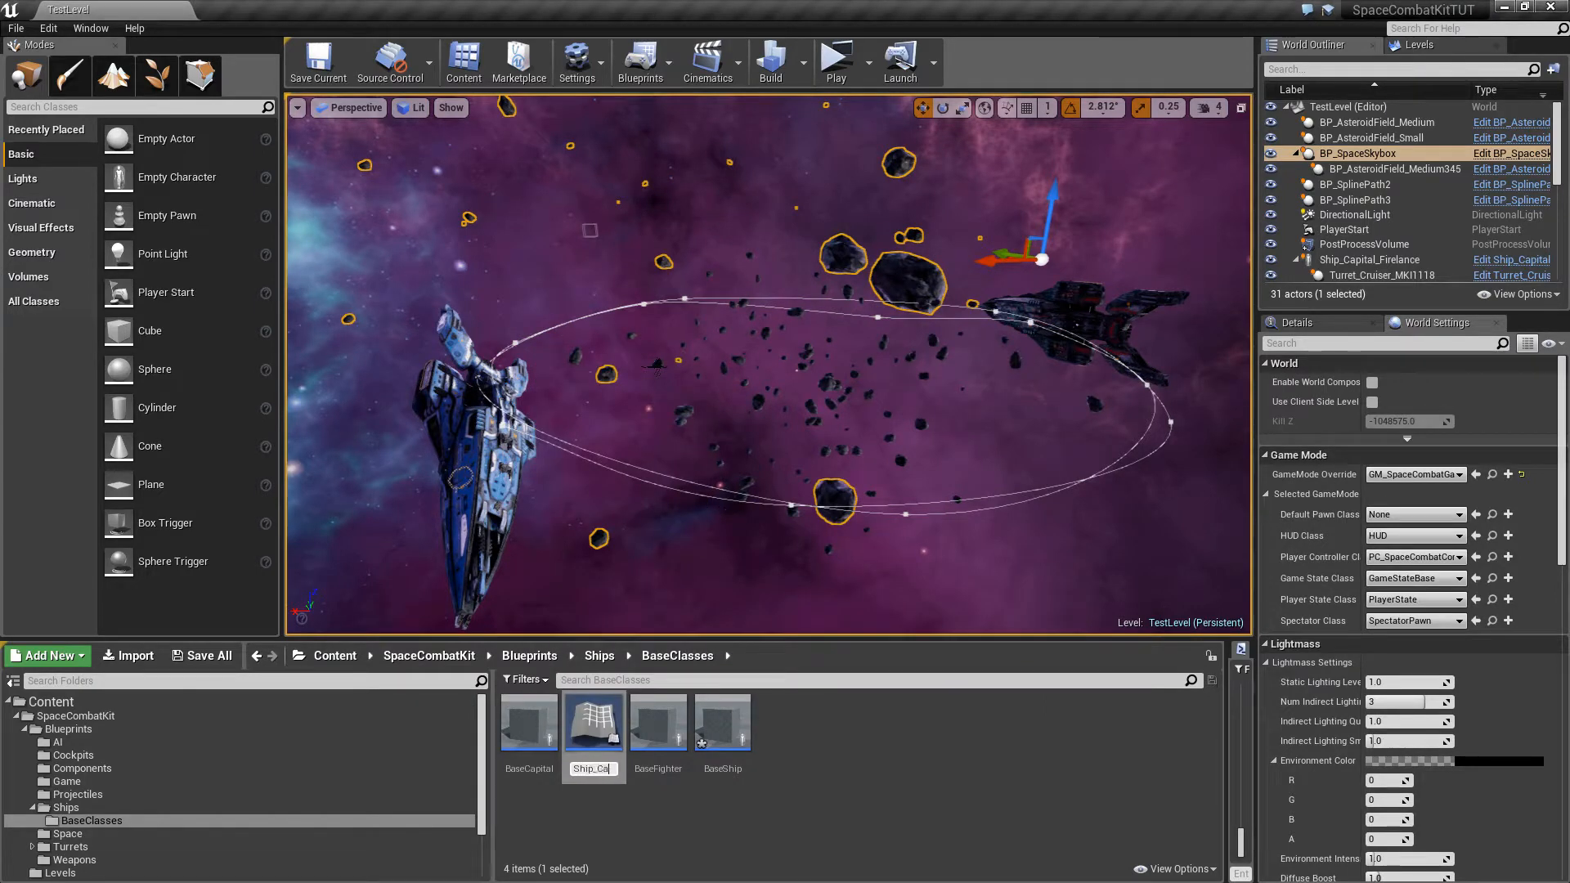
type("Ship_Capital_Predator")
key("Return")
Move Ship_Capital_Predator into the Ships folder and open it in the Blueprint editor.
left_click_drag(723, 724, 66, 810)
left_click(110, 859)
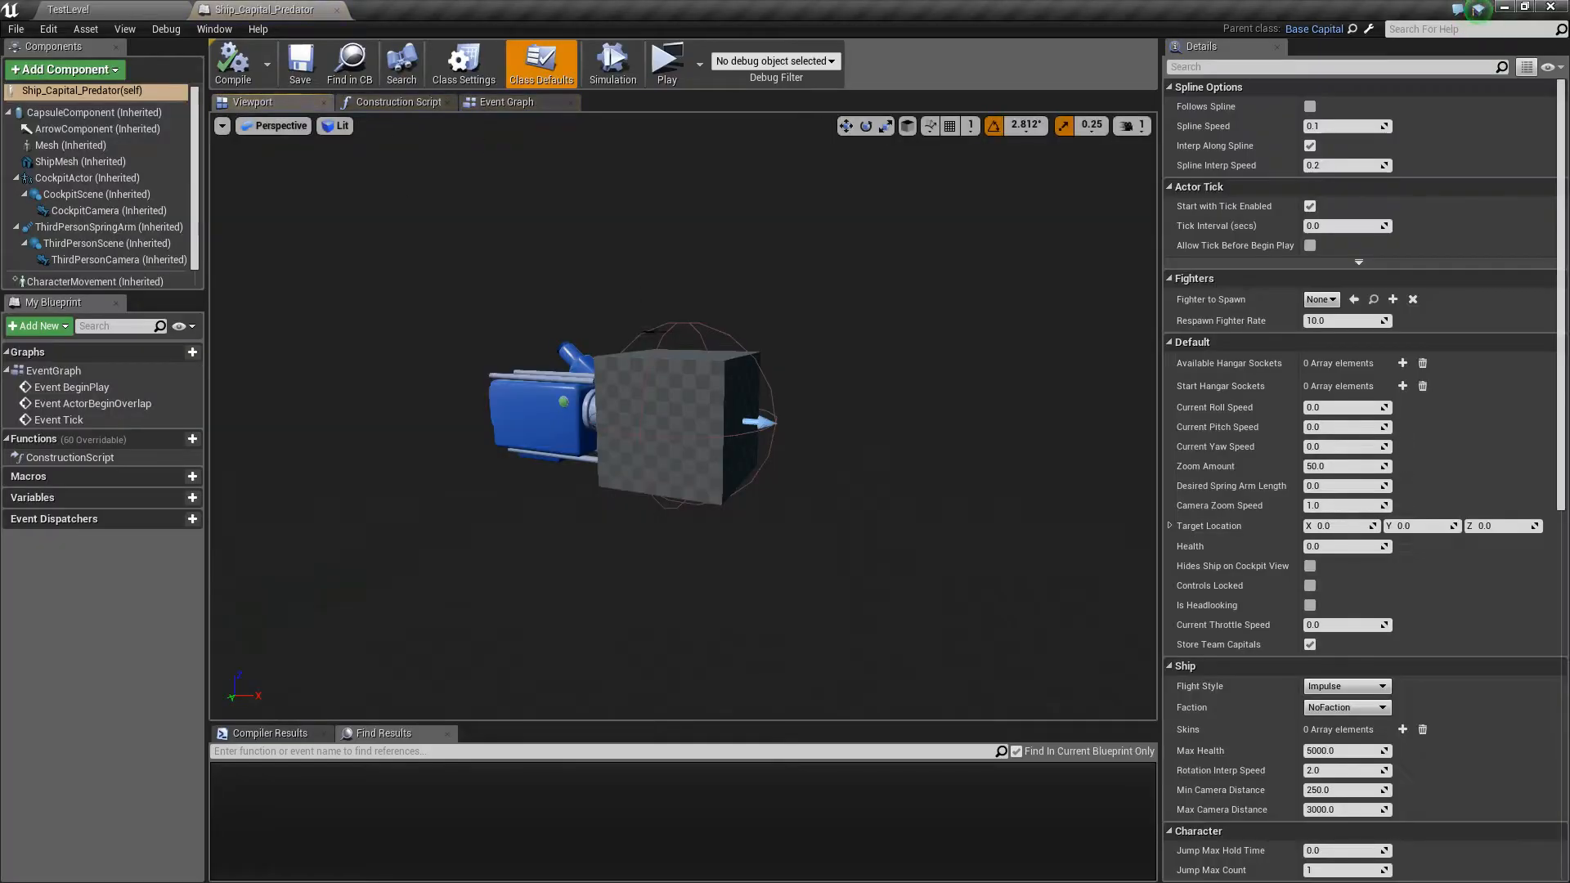
Assign the ScifiFrigatePredatorHull static mesh to the inherited ShipMesh component.
left_click(93, 113)
double_click(81, 162)
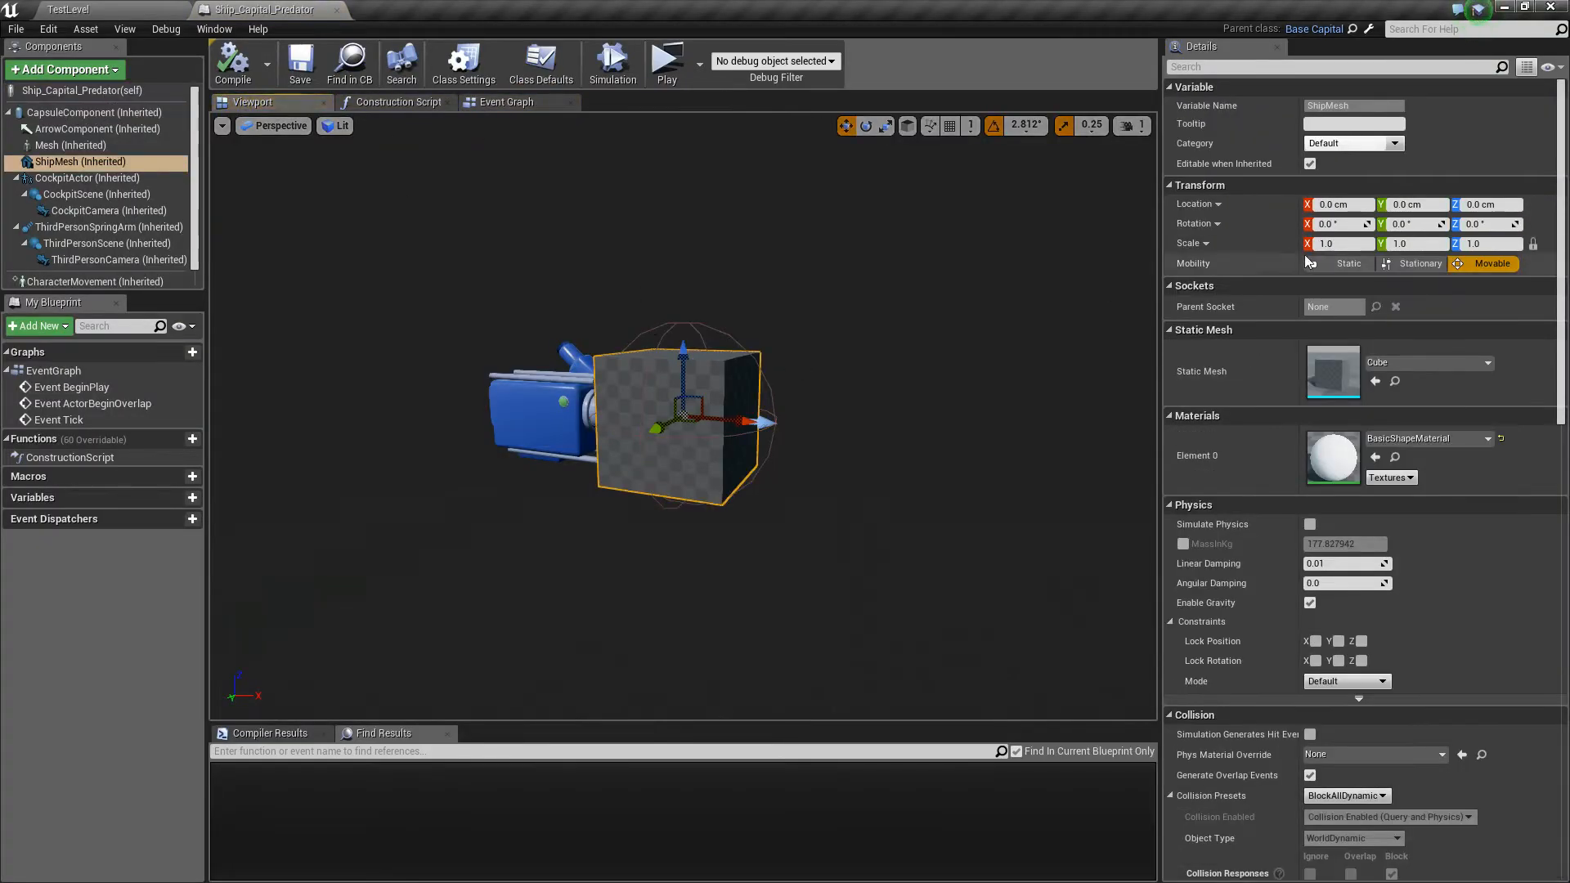
left_click(1421, 364)
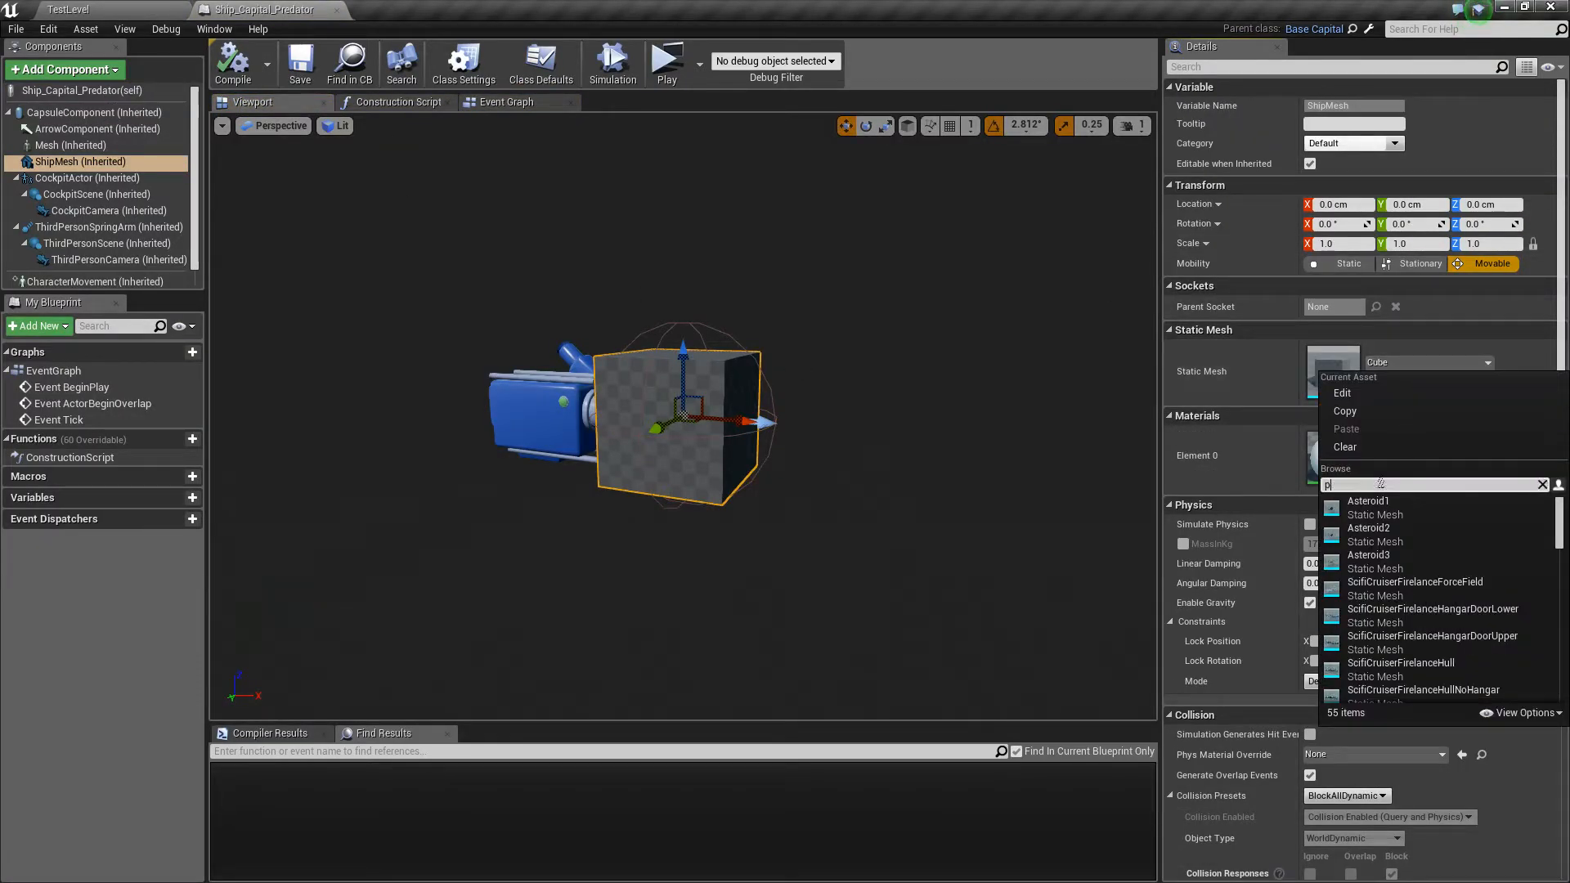
type("predator")
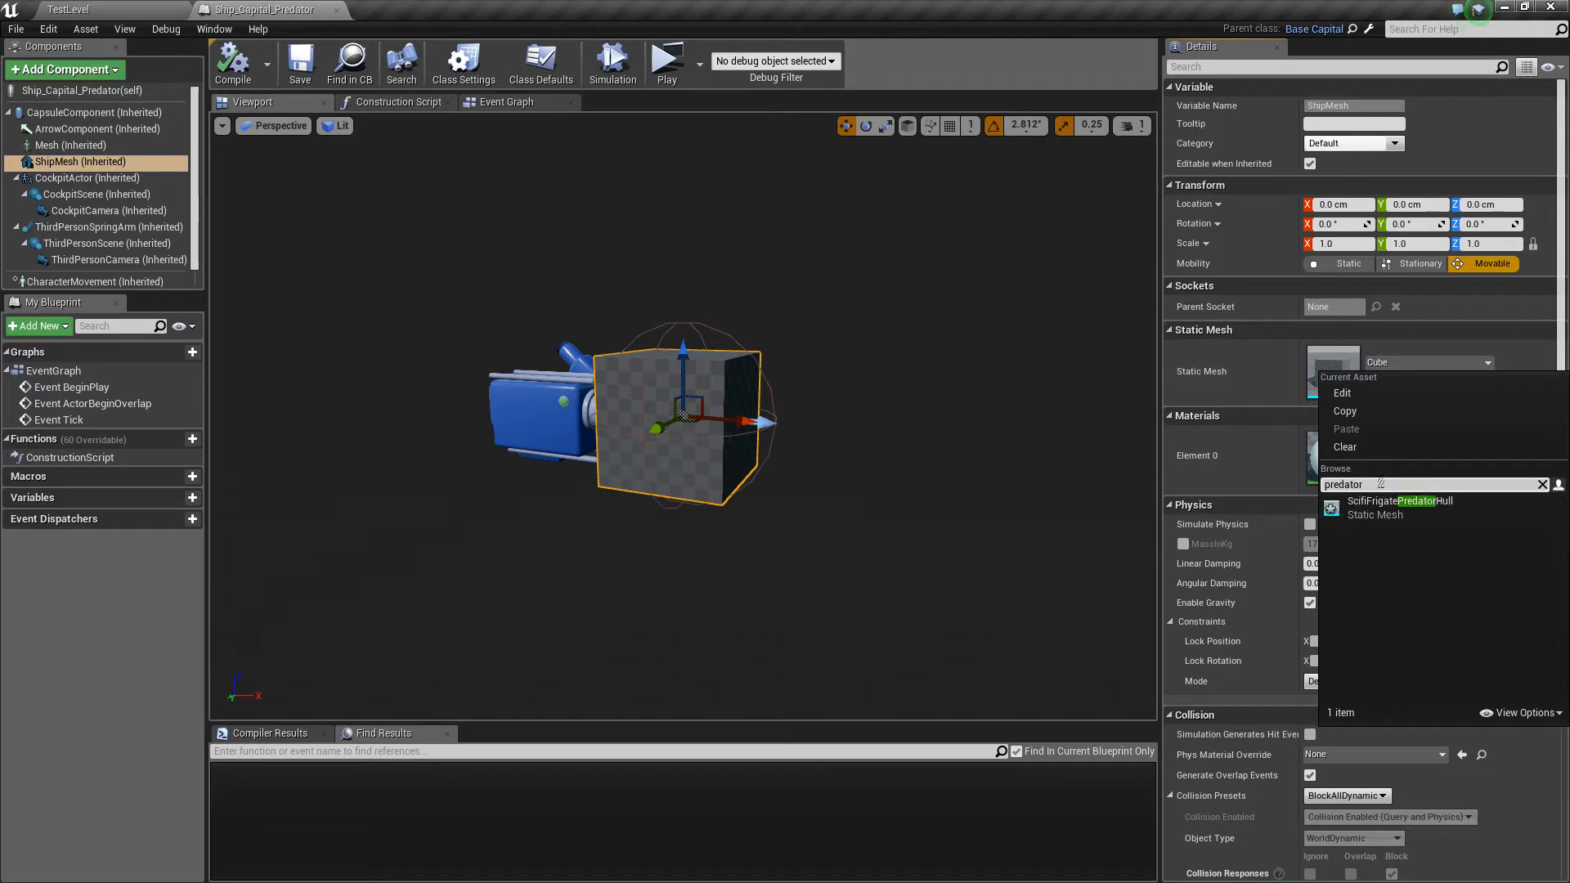
left_click(1358, 522)
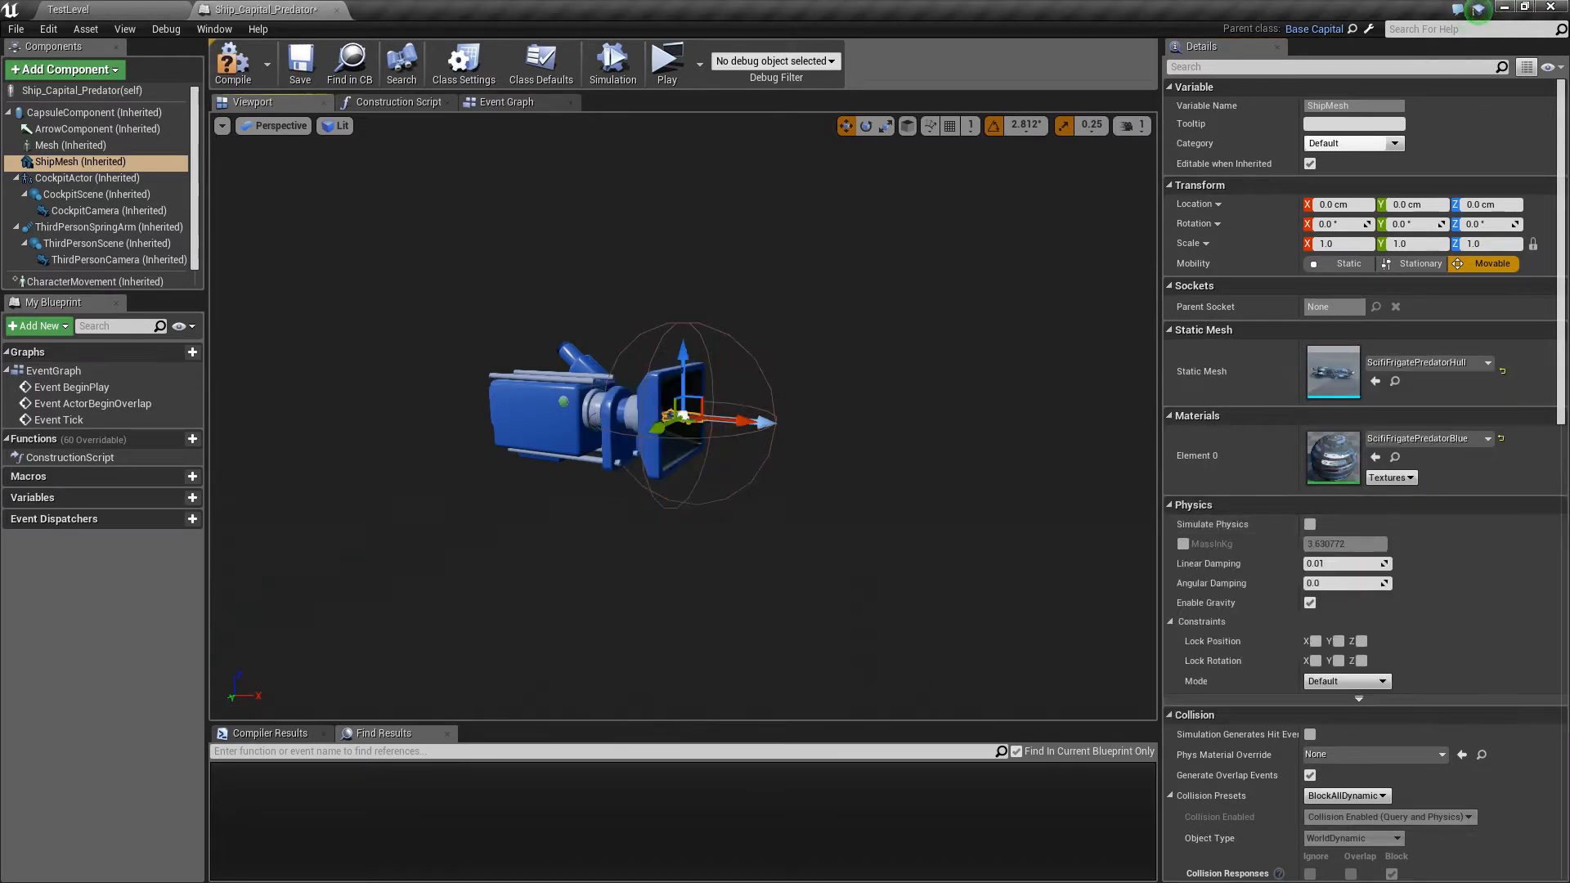
Scale the ShipMesh component uniformly to 30.
right_click_drag(683, 417, 664, 395)
left_click(1345, 250)
type("3")
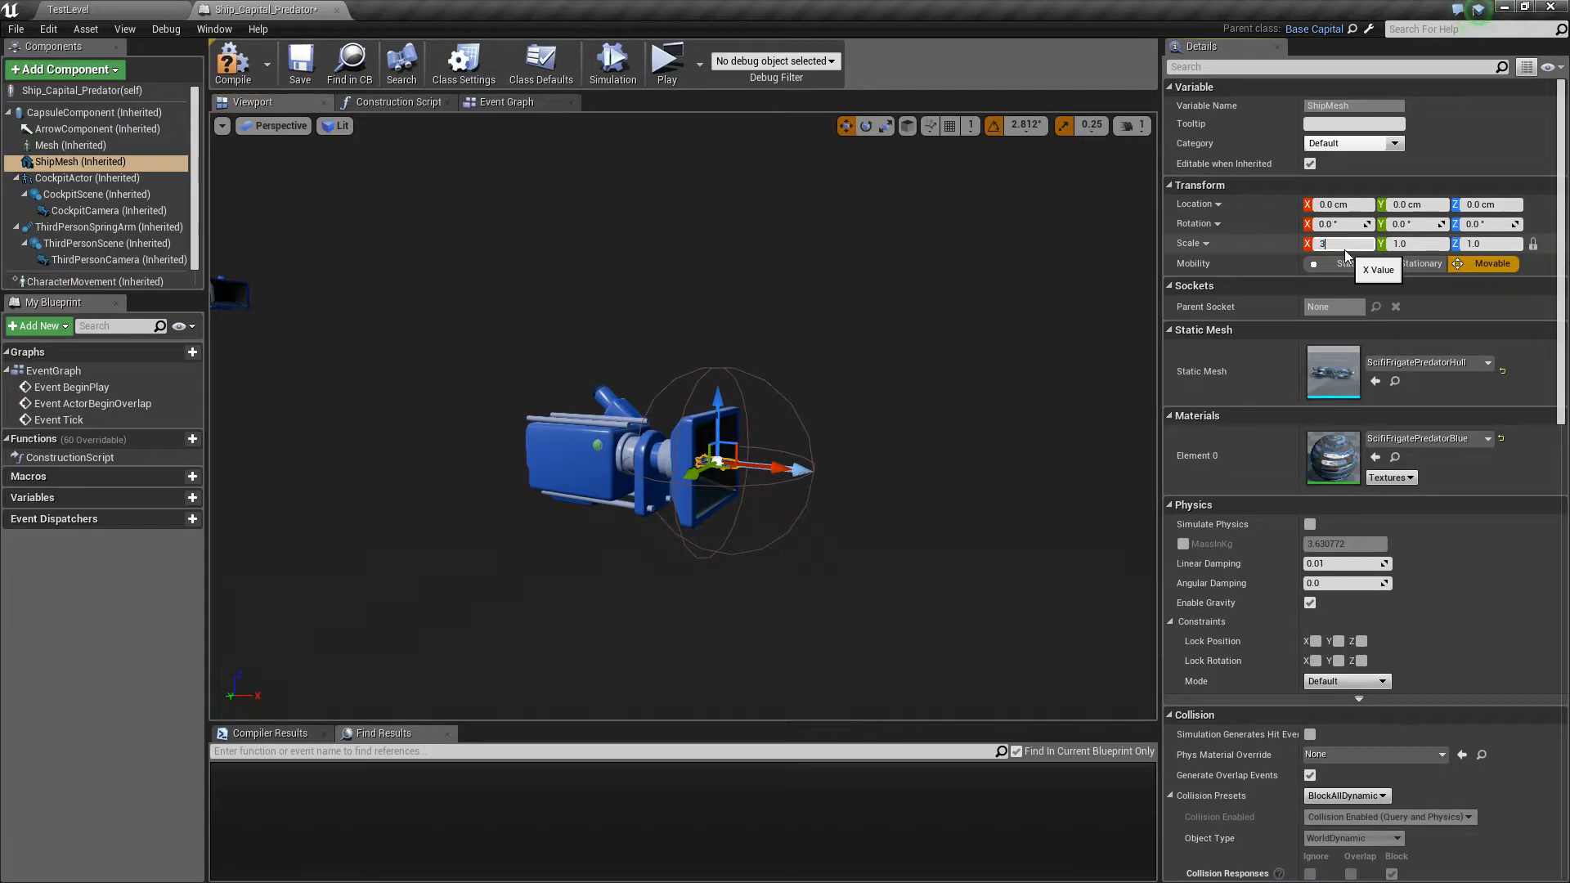
type("0")
key("Return")
key("s")
right_click_drag(729, 219, 723, 249)
key("e")
key("q")
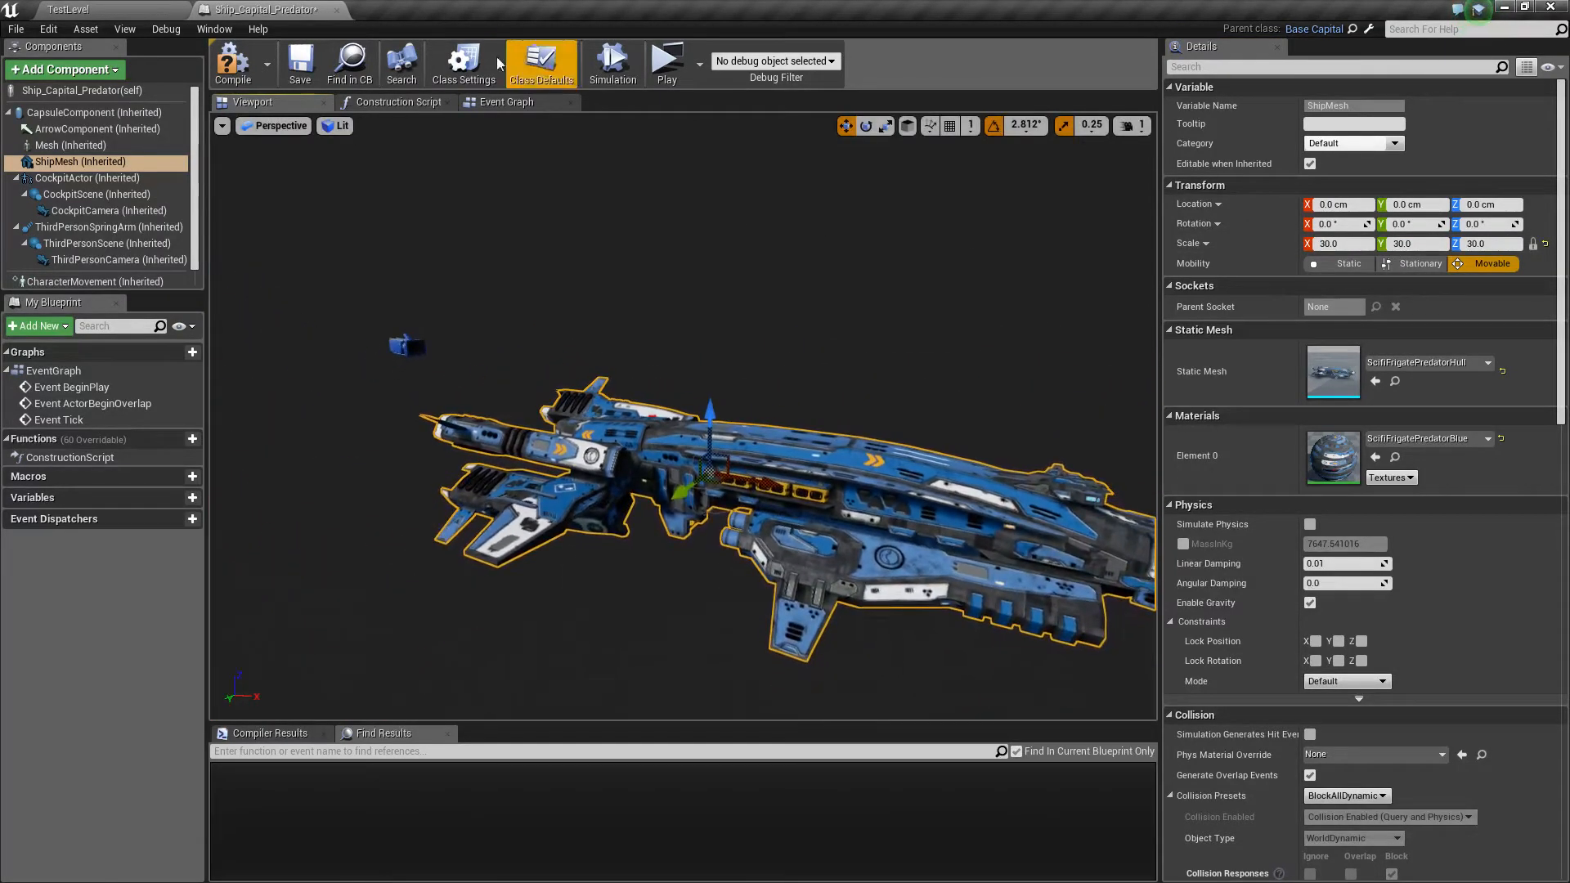
key("q")
right_click_drag(630, 186, 631, 192)
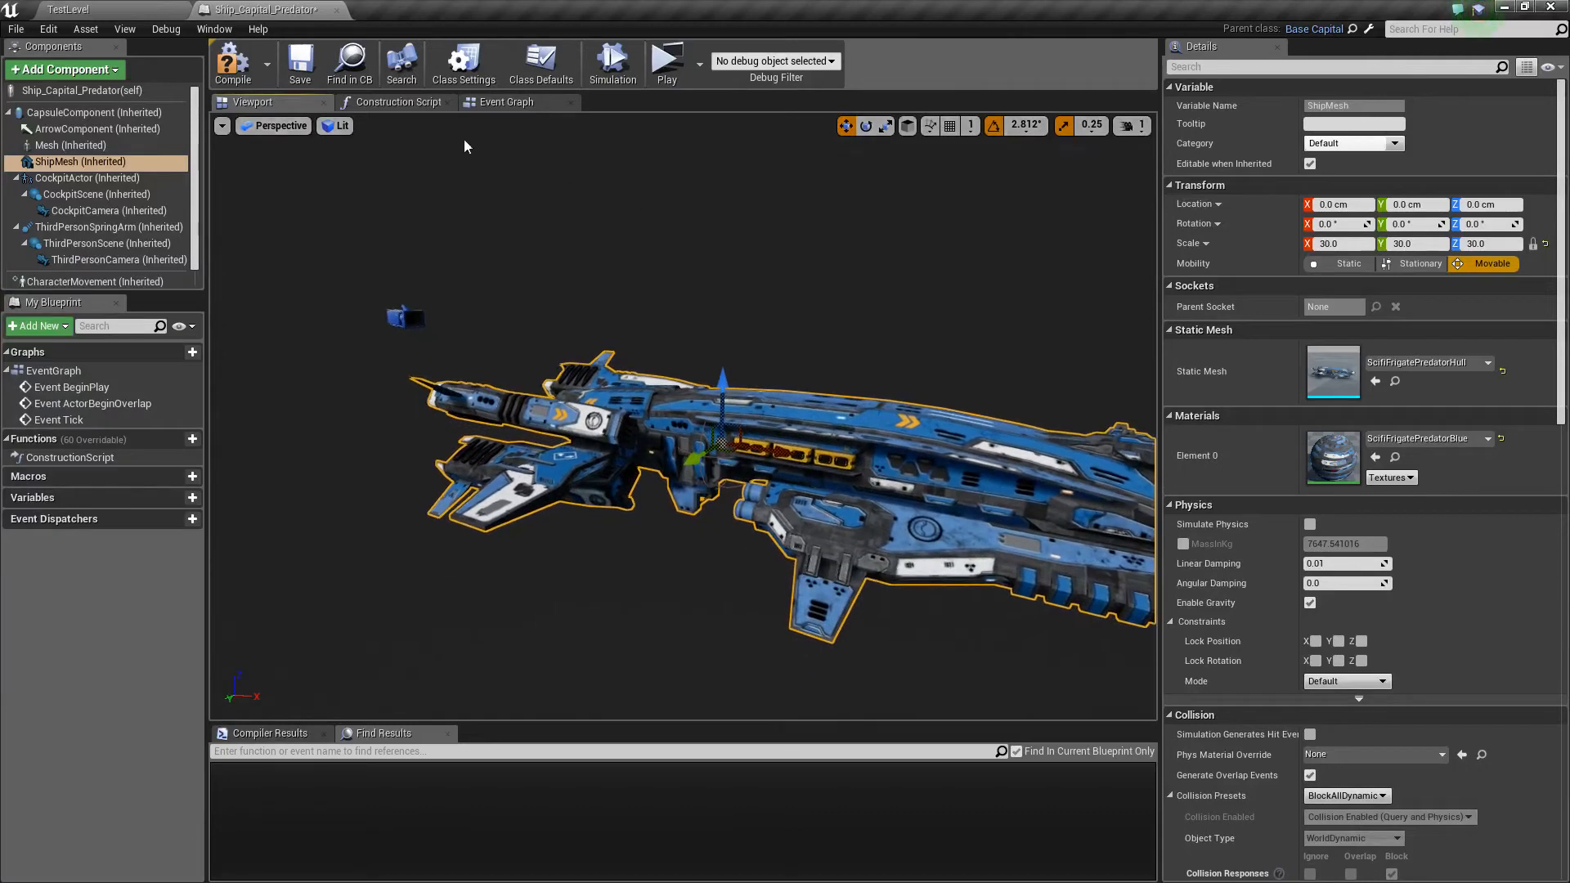
Move the ThirdPersonSpringArm back and up to about X -230 cm, Z 142 cm, and save the blueprint.
left_click(107, 228)
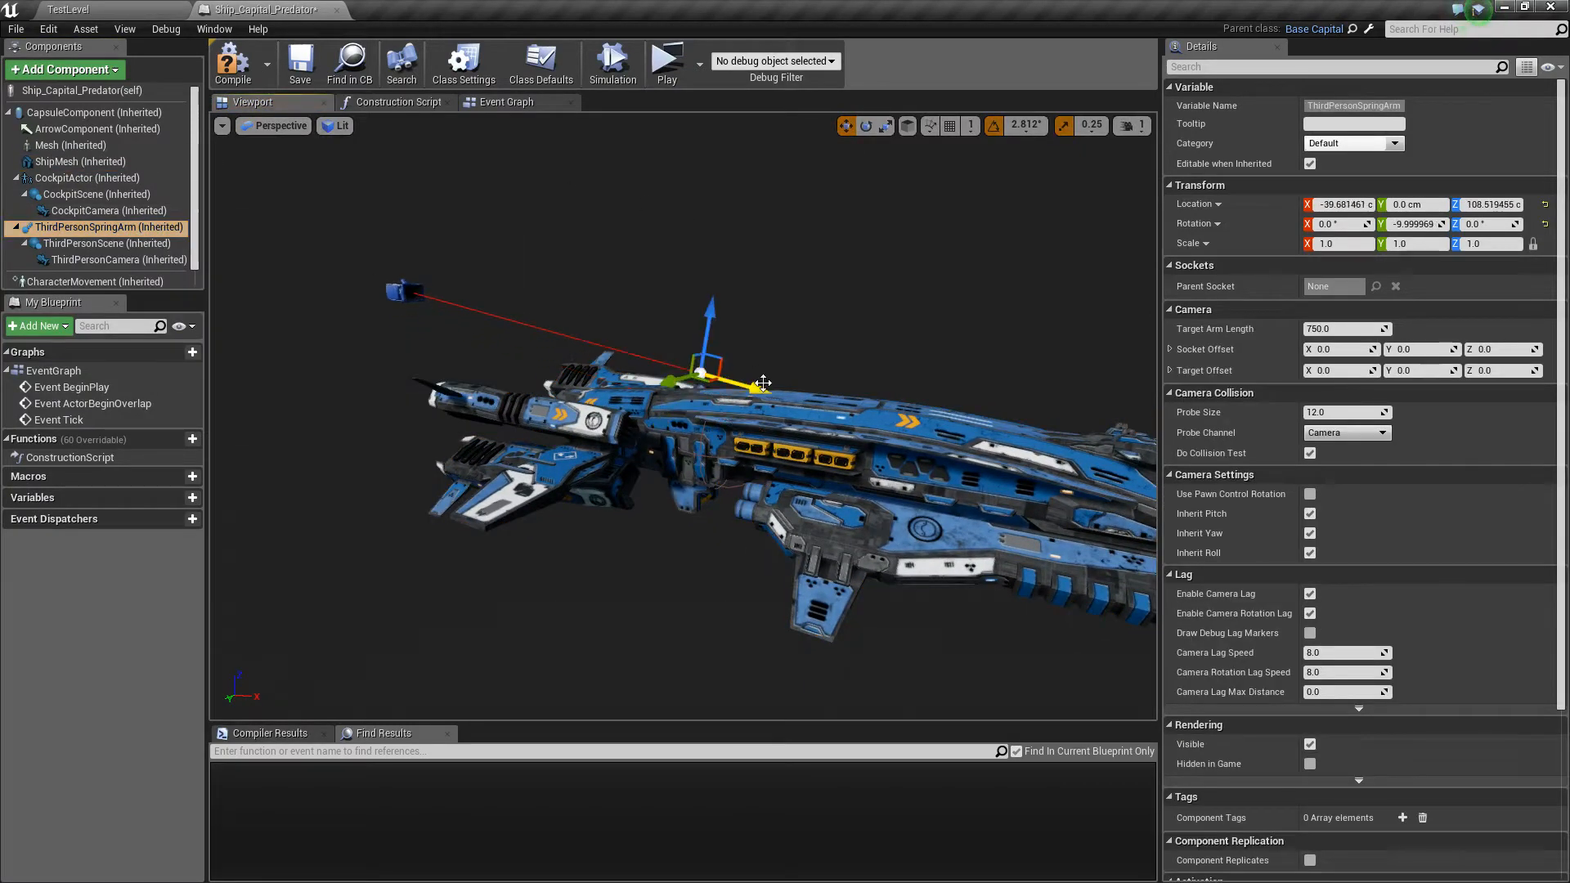
left_click(294, 70)
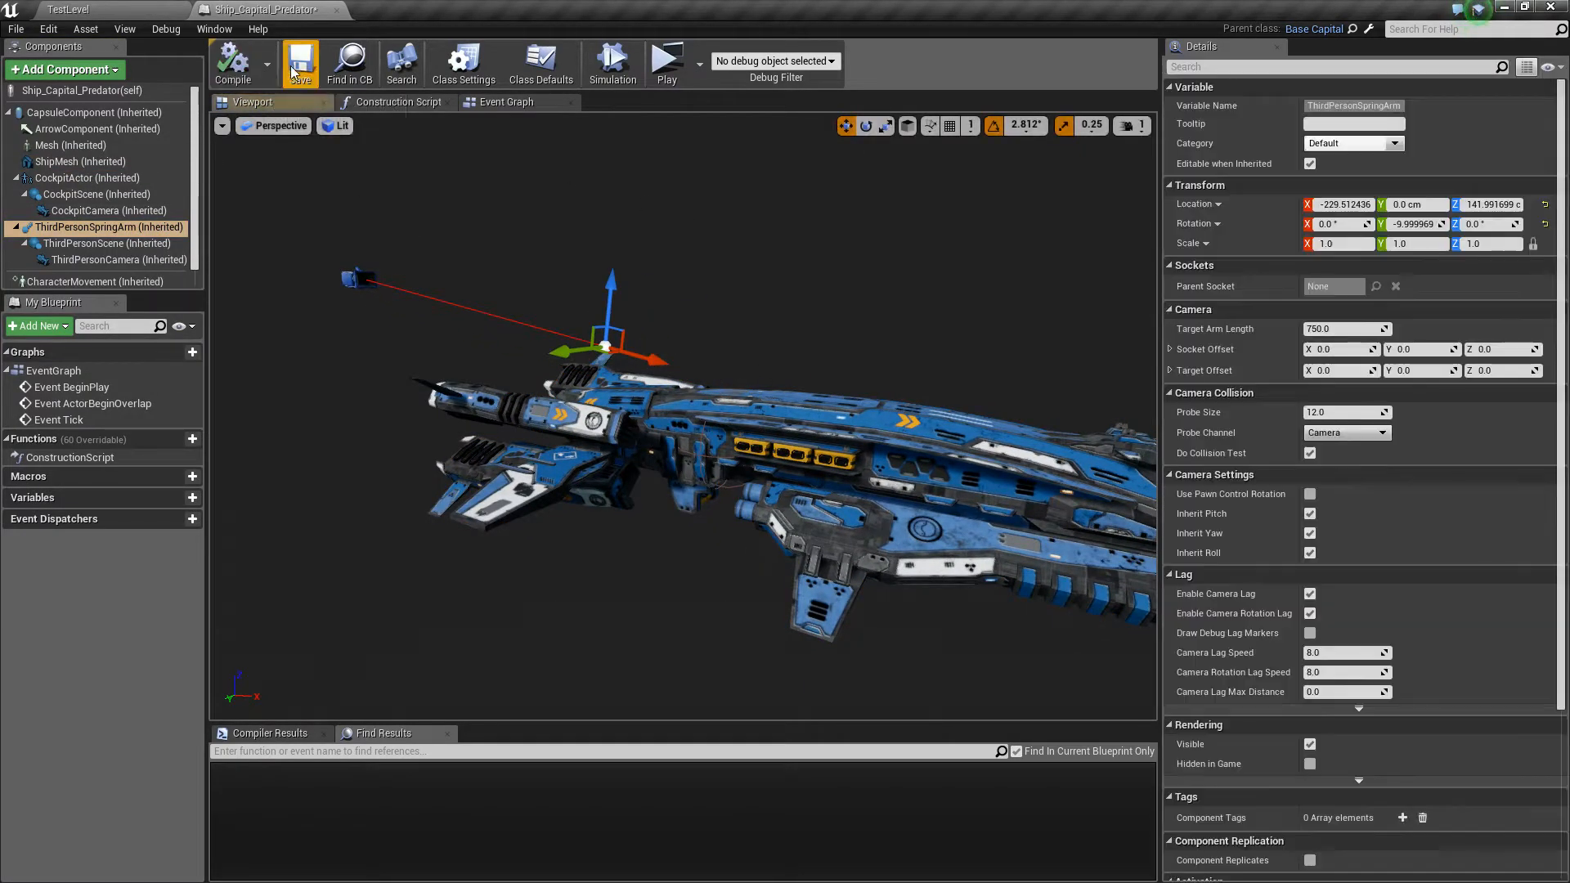
Filter the class defaults for "skins" and add three empty elements to the Skins array.
left_click(463, 64)
left_click(541, 64)
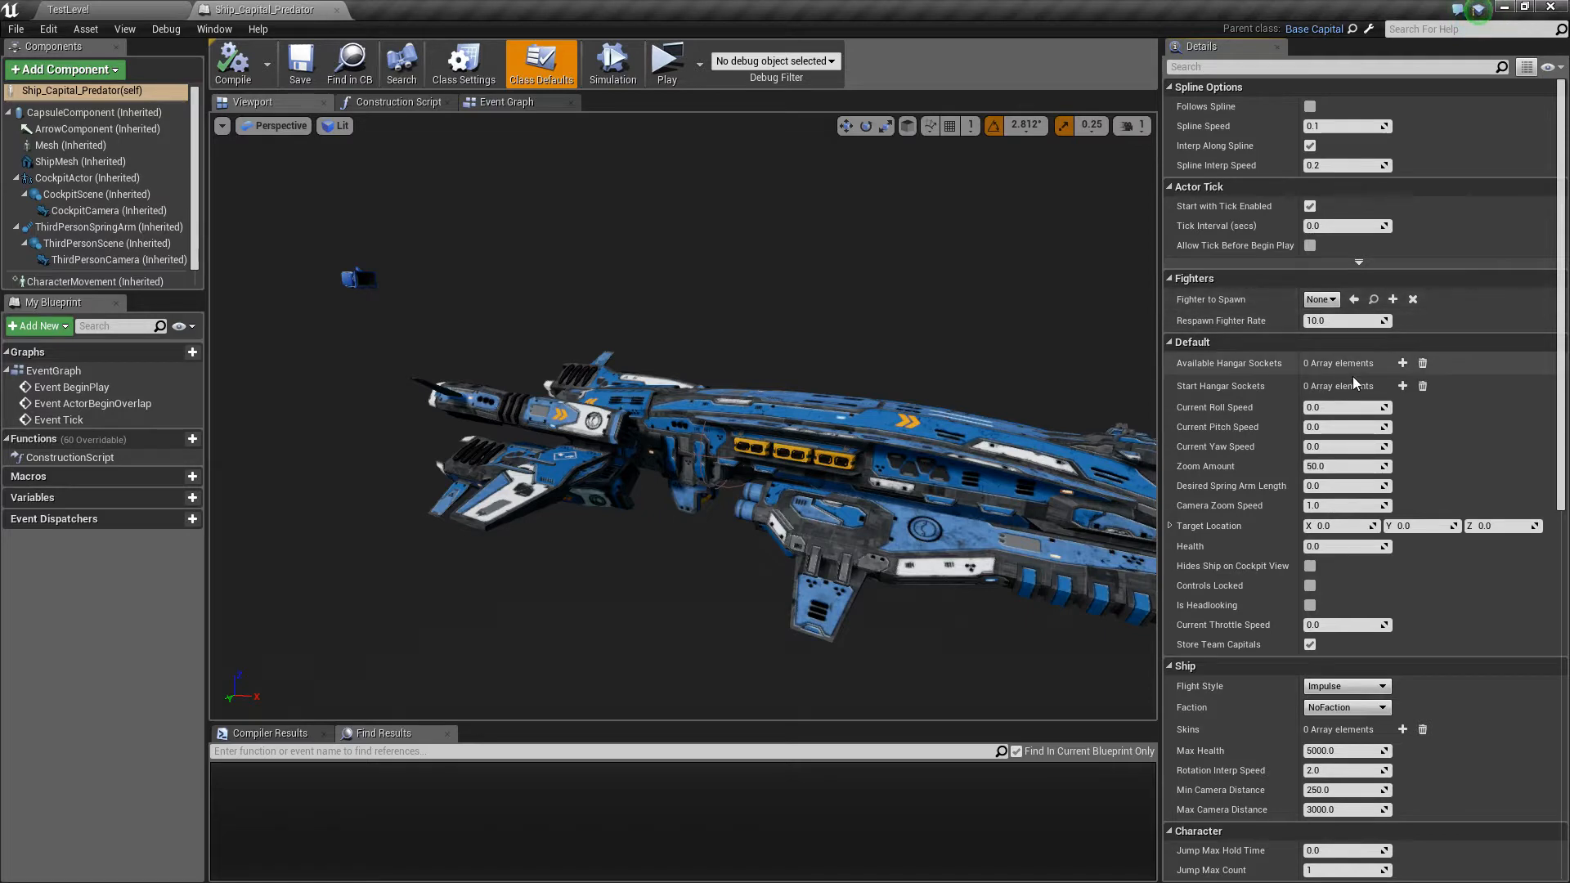
scroll(1323, 315, "down", 5)
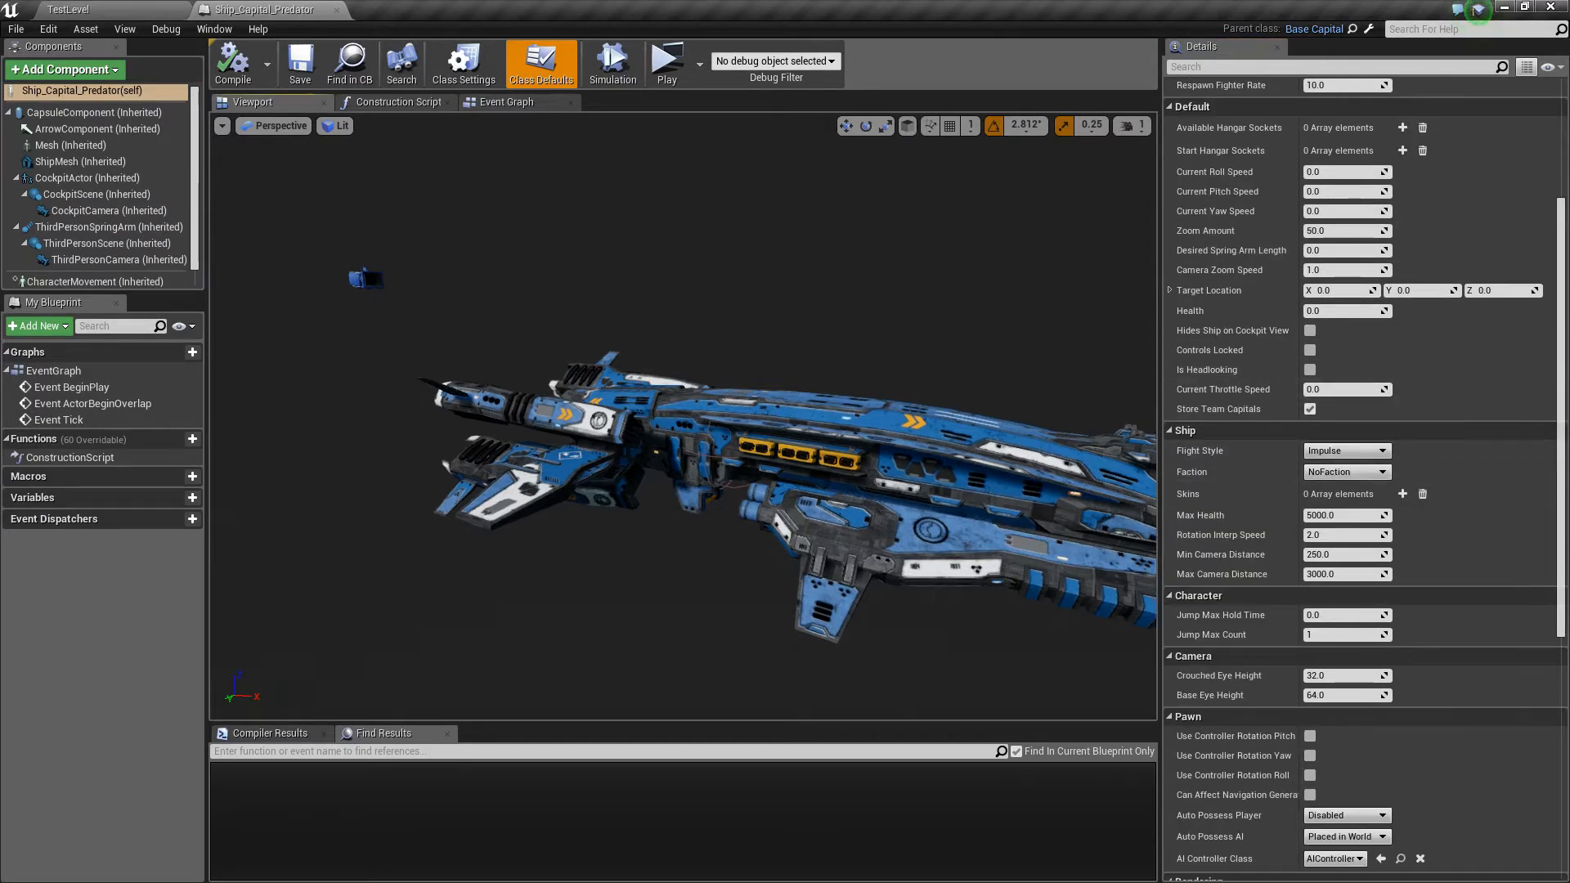
scroll(1341, 519, "down", 3)
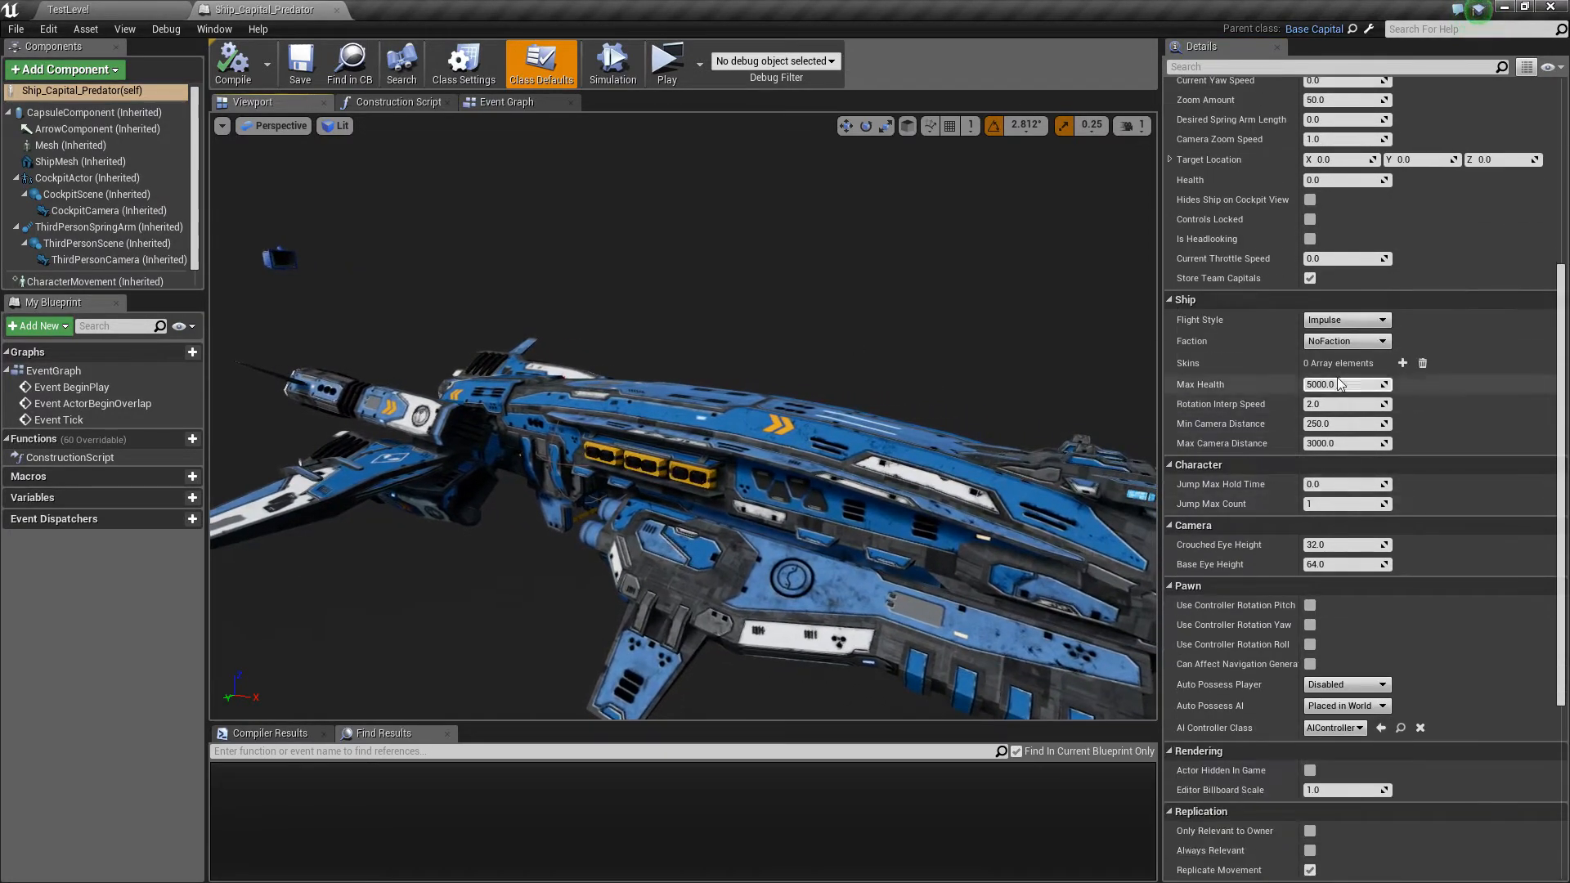
left_click(1205, 67)
type("skins")
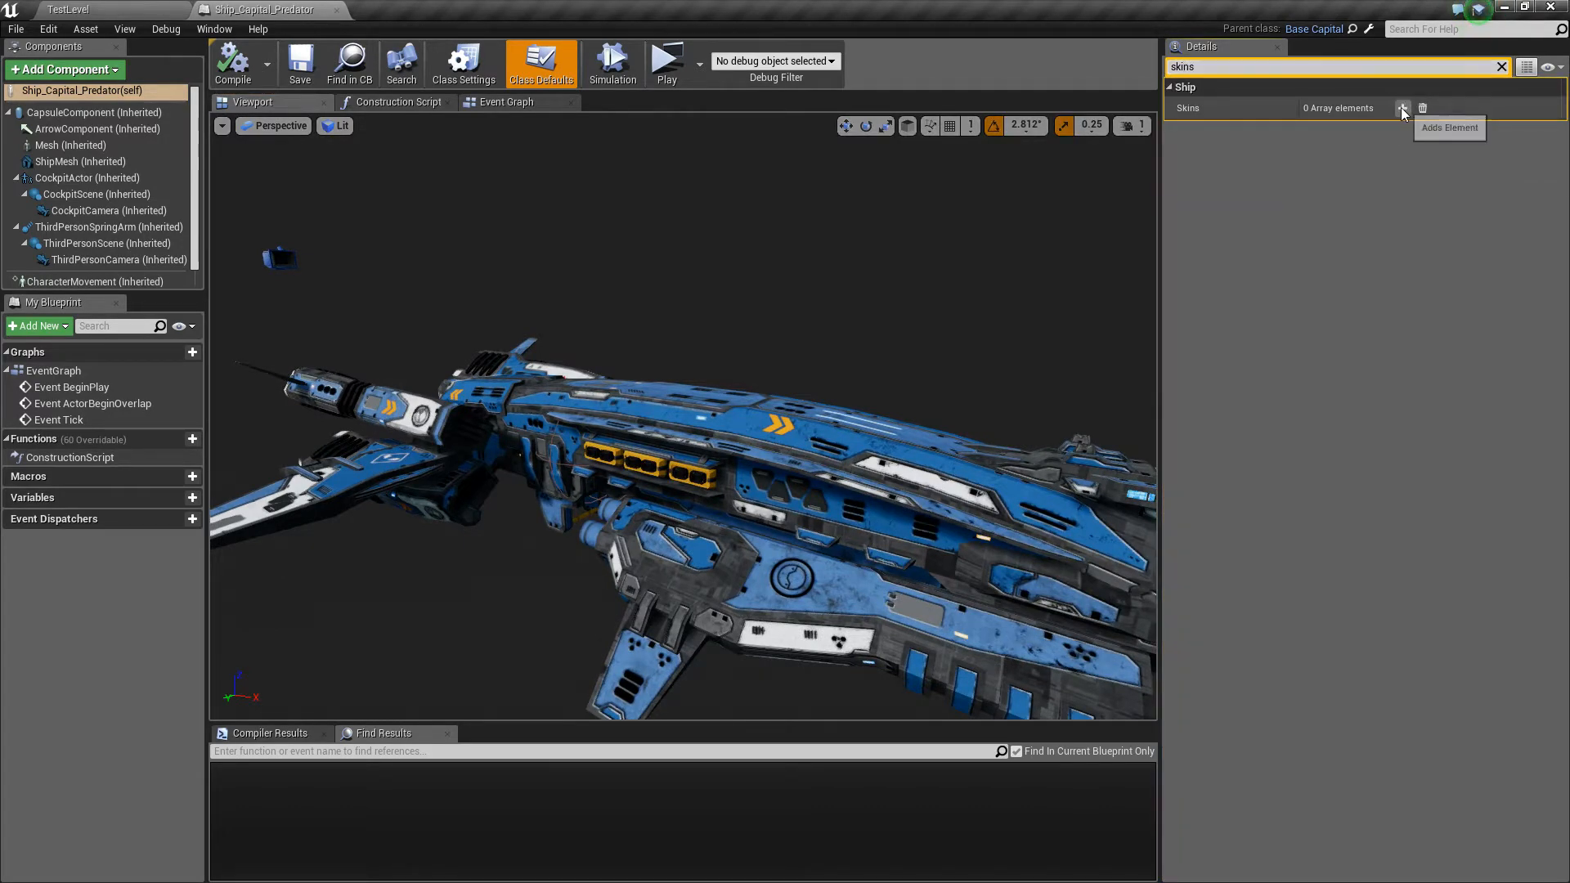
left_click(1402, 108)
left_click(1402, 108)
left_click(1402, 108)
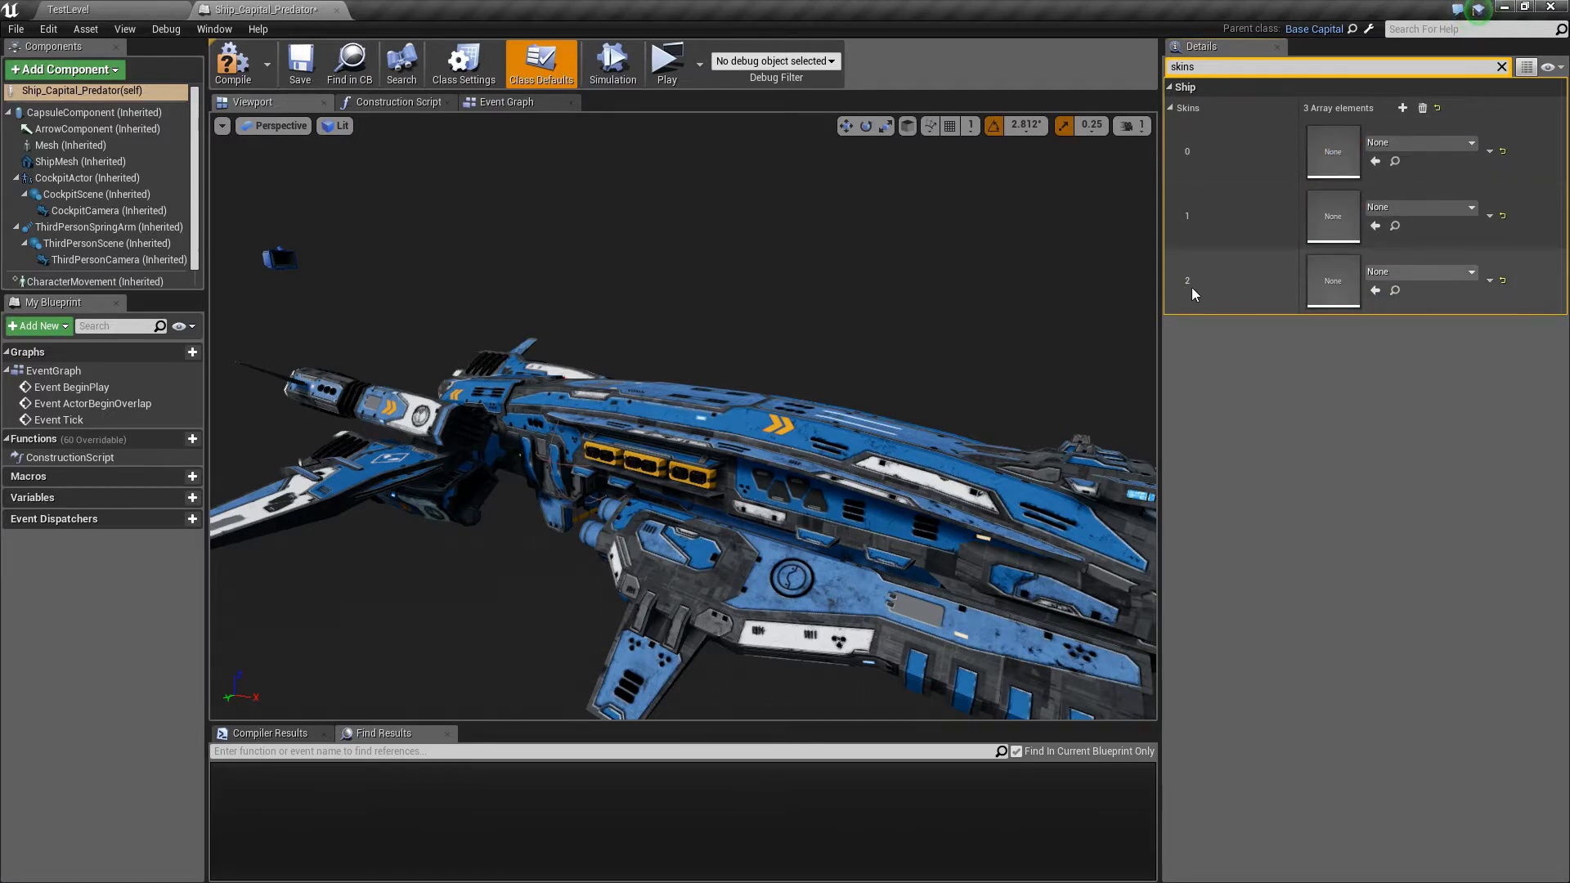
Browse the materials for the third skin, remove all Skins array elements and clear the property filter.
left_click(1405, 274)
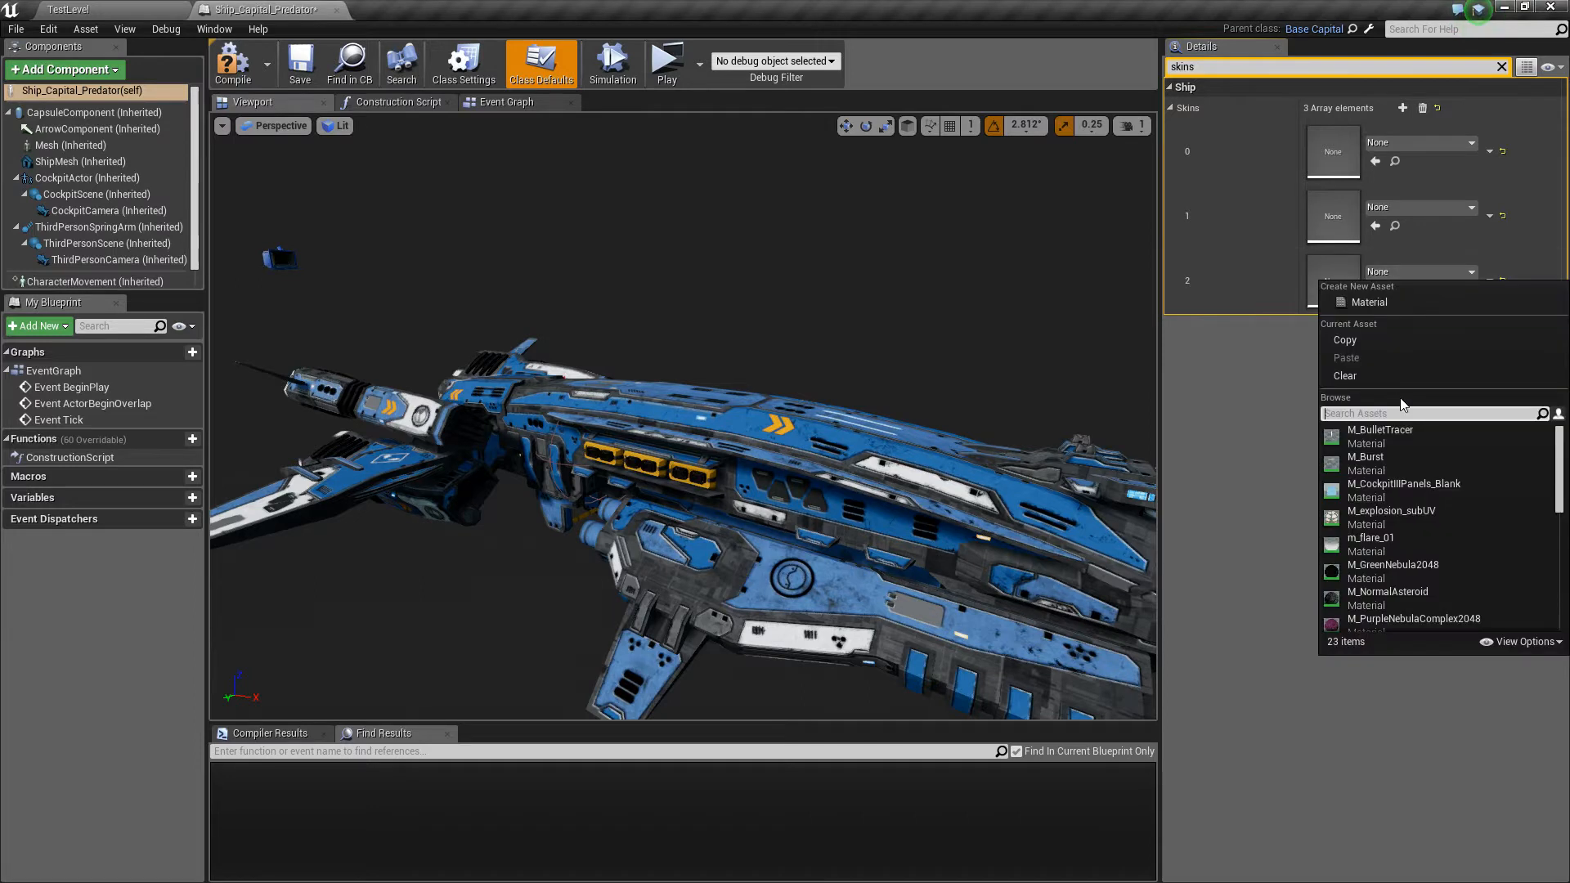
left_click(863, 335)
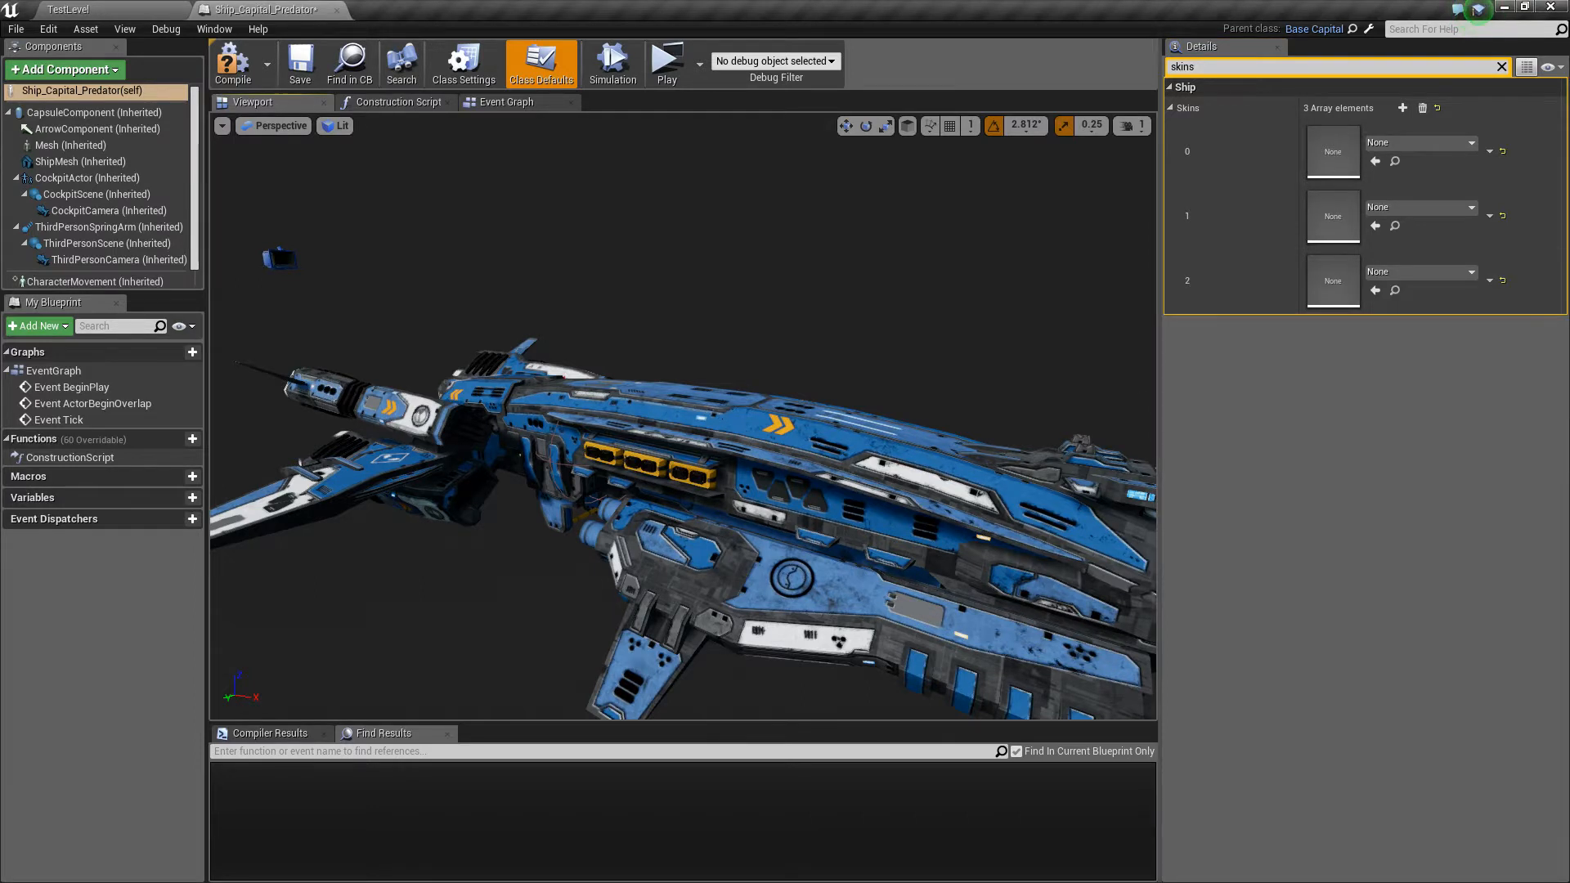
right_click_drag(859, 348, 904, 342)
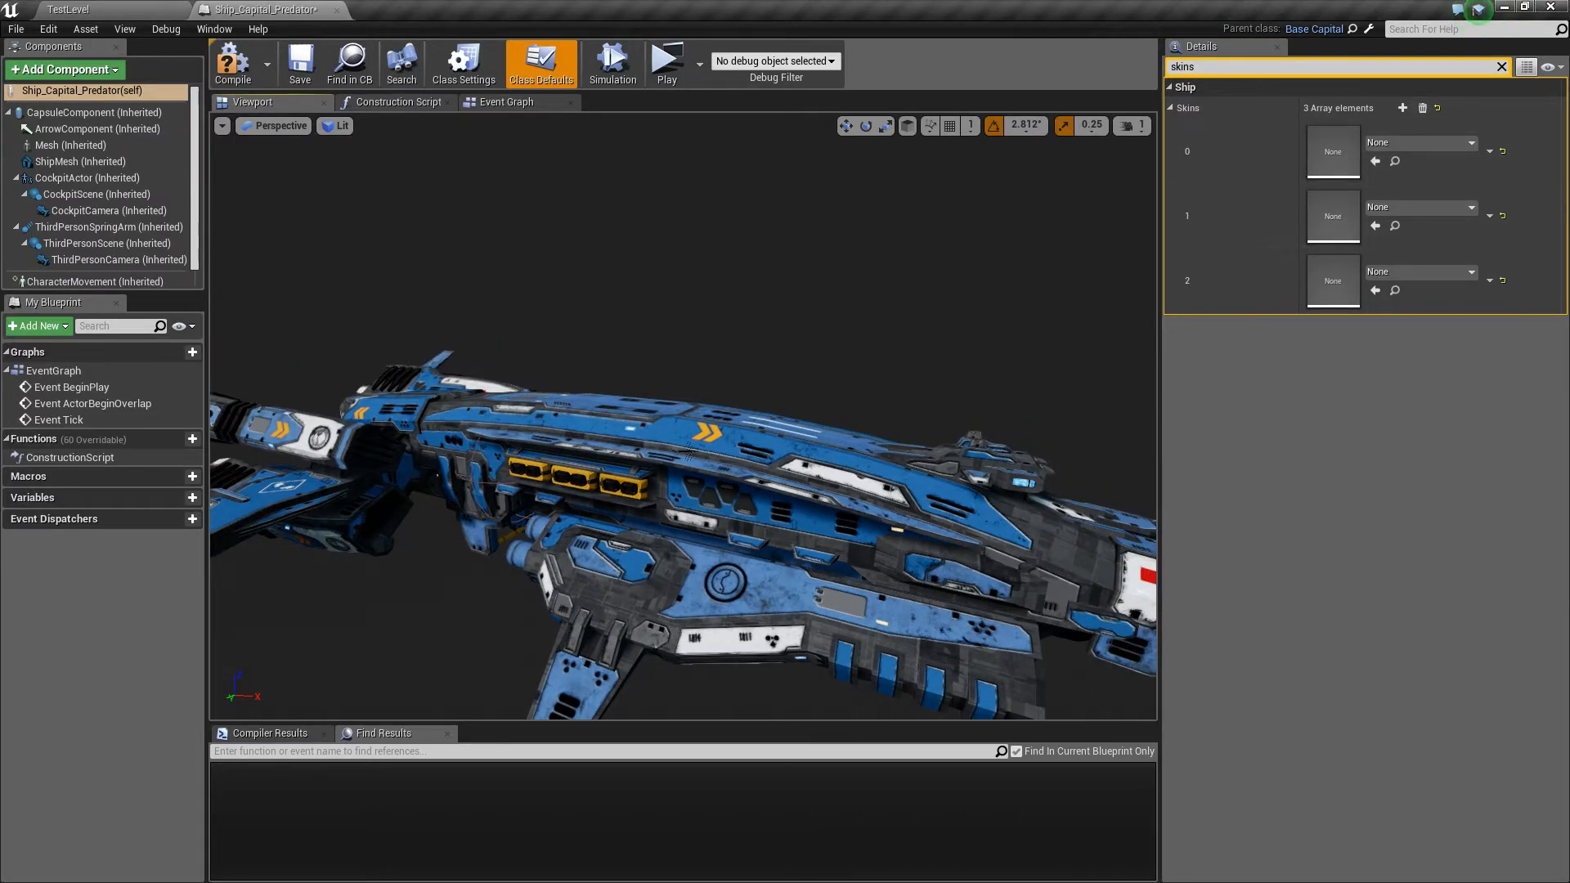
right_click_drag(690, 452, 650, 448)
left_click(1422, 108)
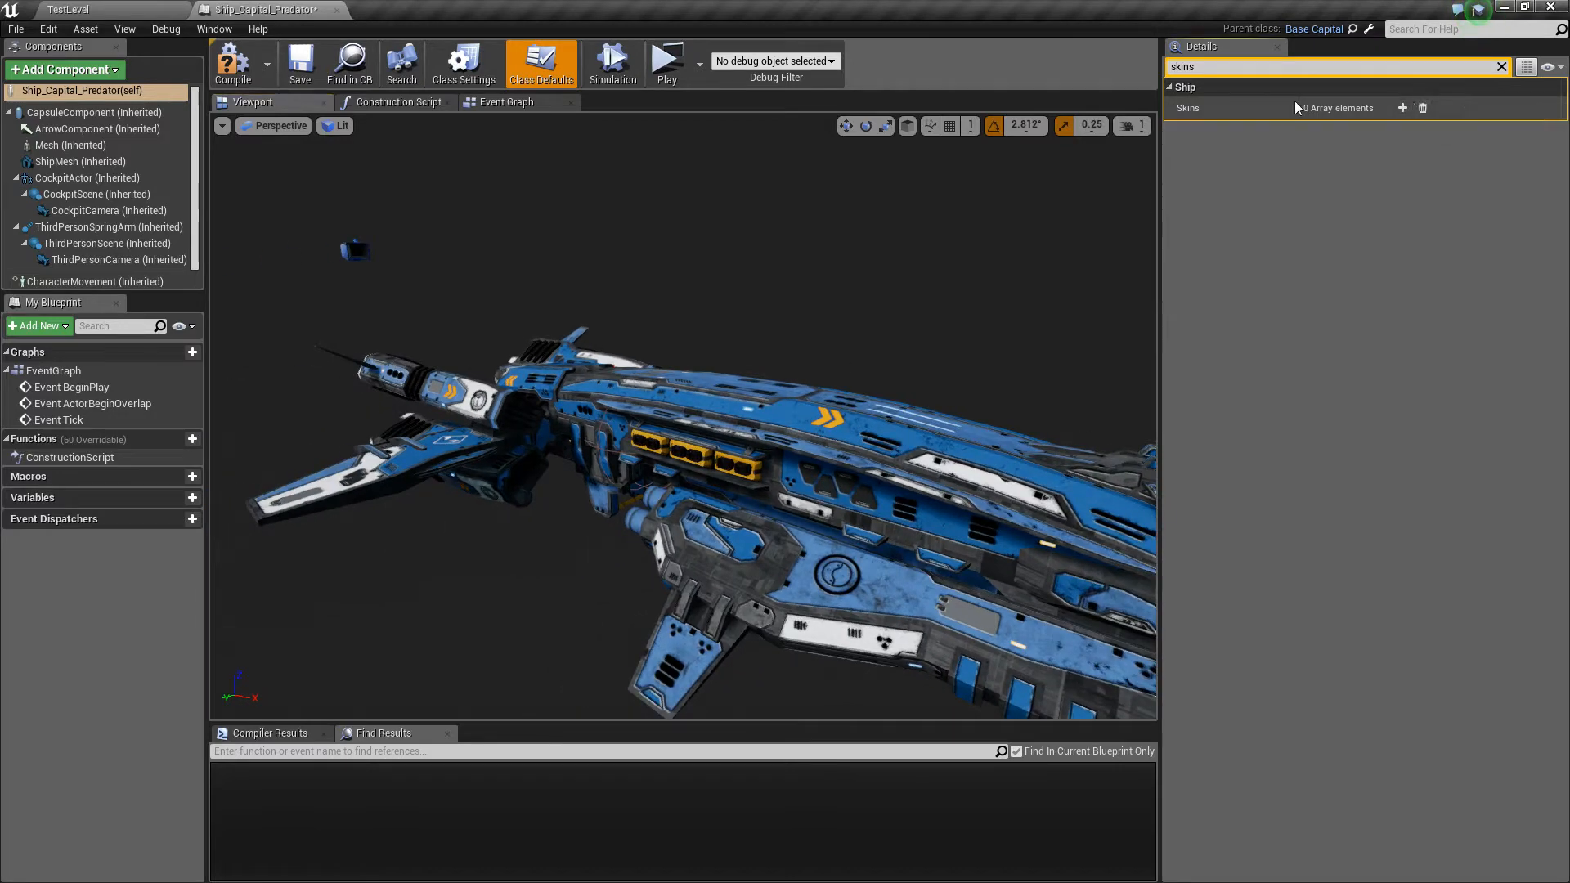
key("BackSpace")
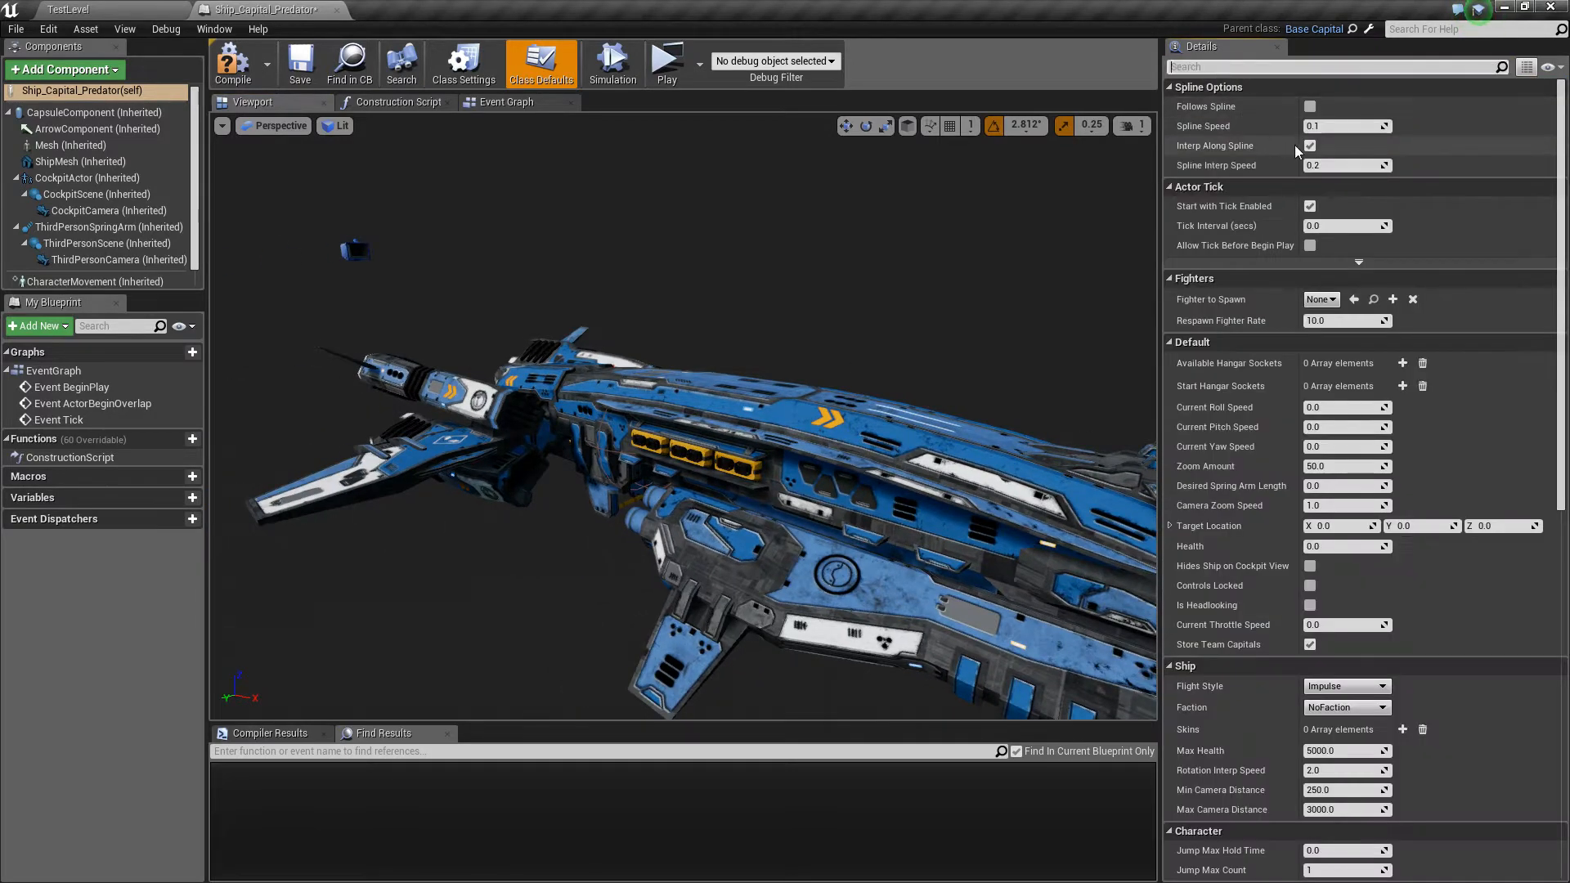
scroll(1294, 145, "down", 2)
Move the CockpitActor forward onto the ship's bridge at about X 545 cm, Z 79 cm, and save the blueprint.
right_click_drag(756, 231, 817, 351)
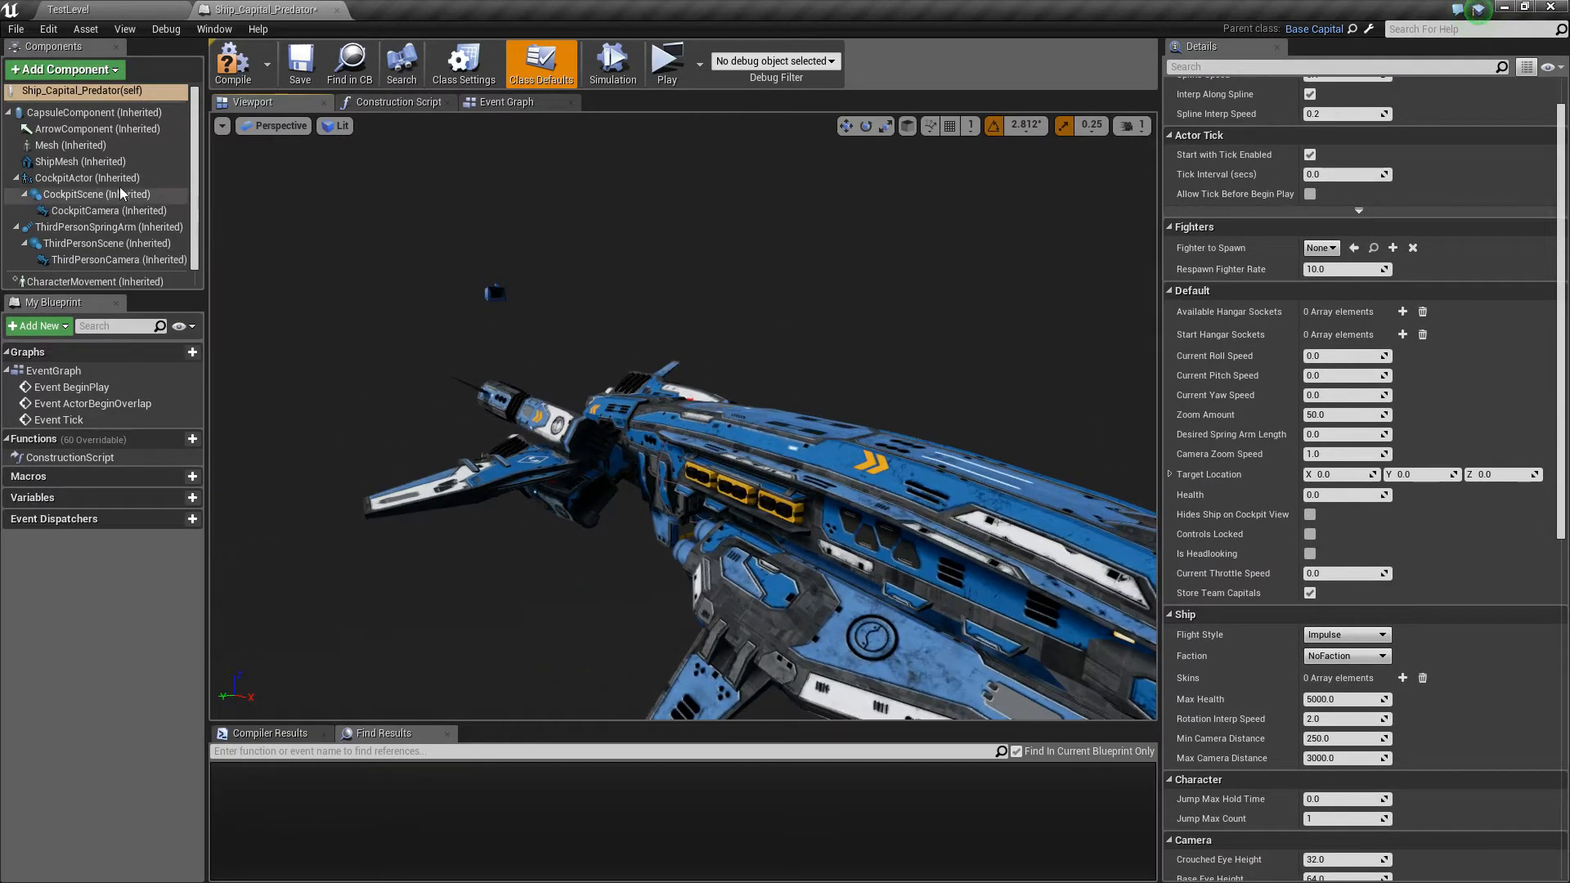
left_click(90, 178)
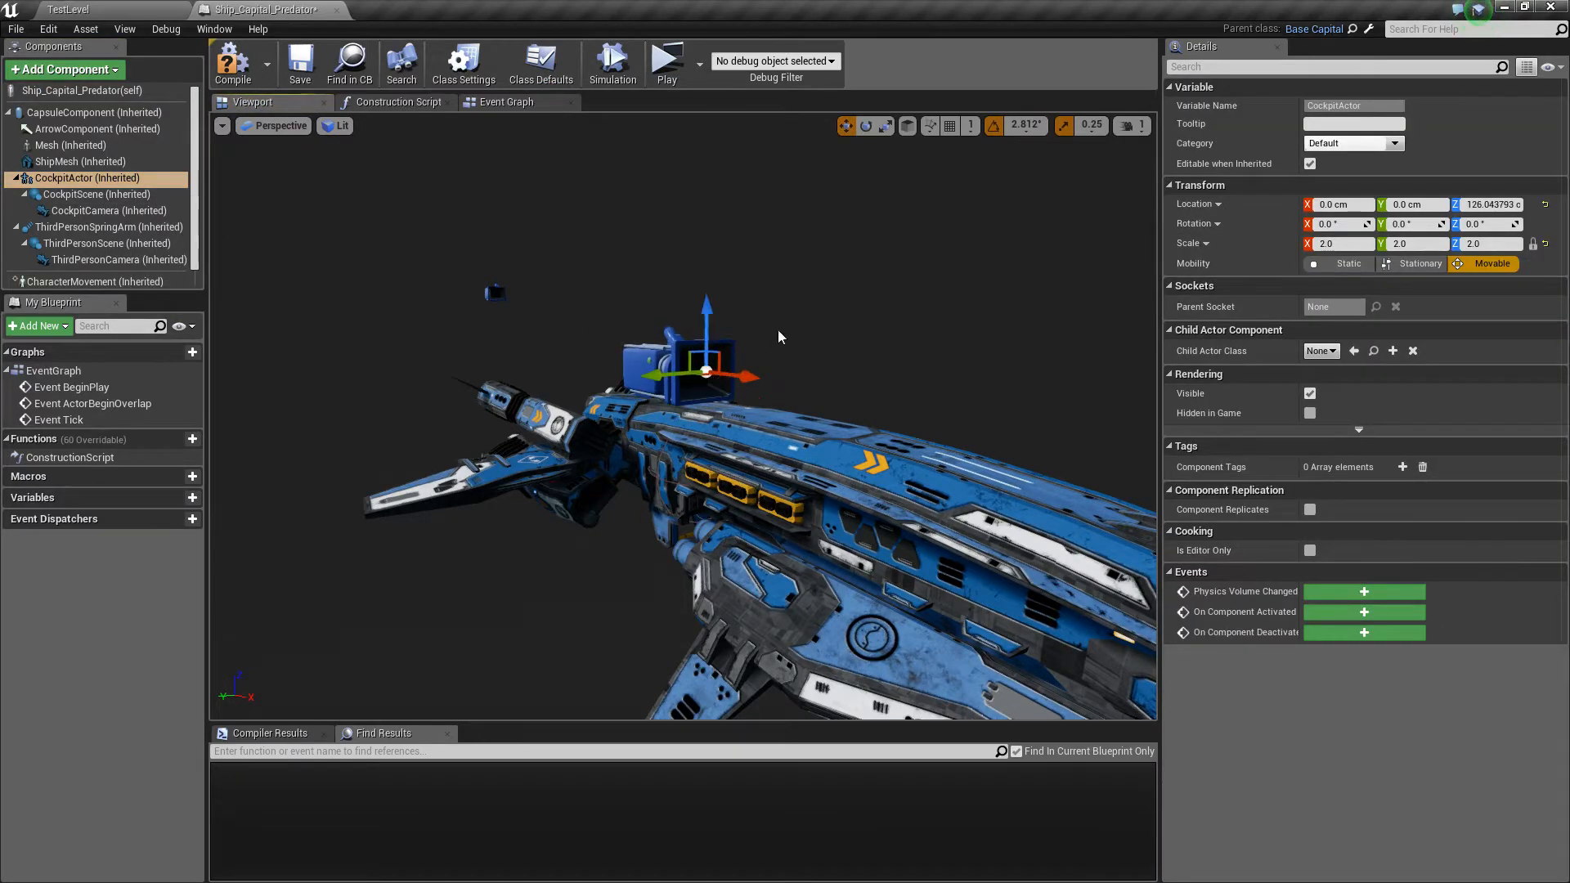
mouse_move(778, 336)
right_mouse_down()
mouse_move(908, 340)
mouse_move(769, 356)
right_mouse_up()
left_click_drag(466, 411, 1096, 360)
key("f")
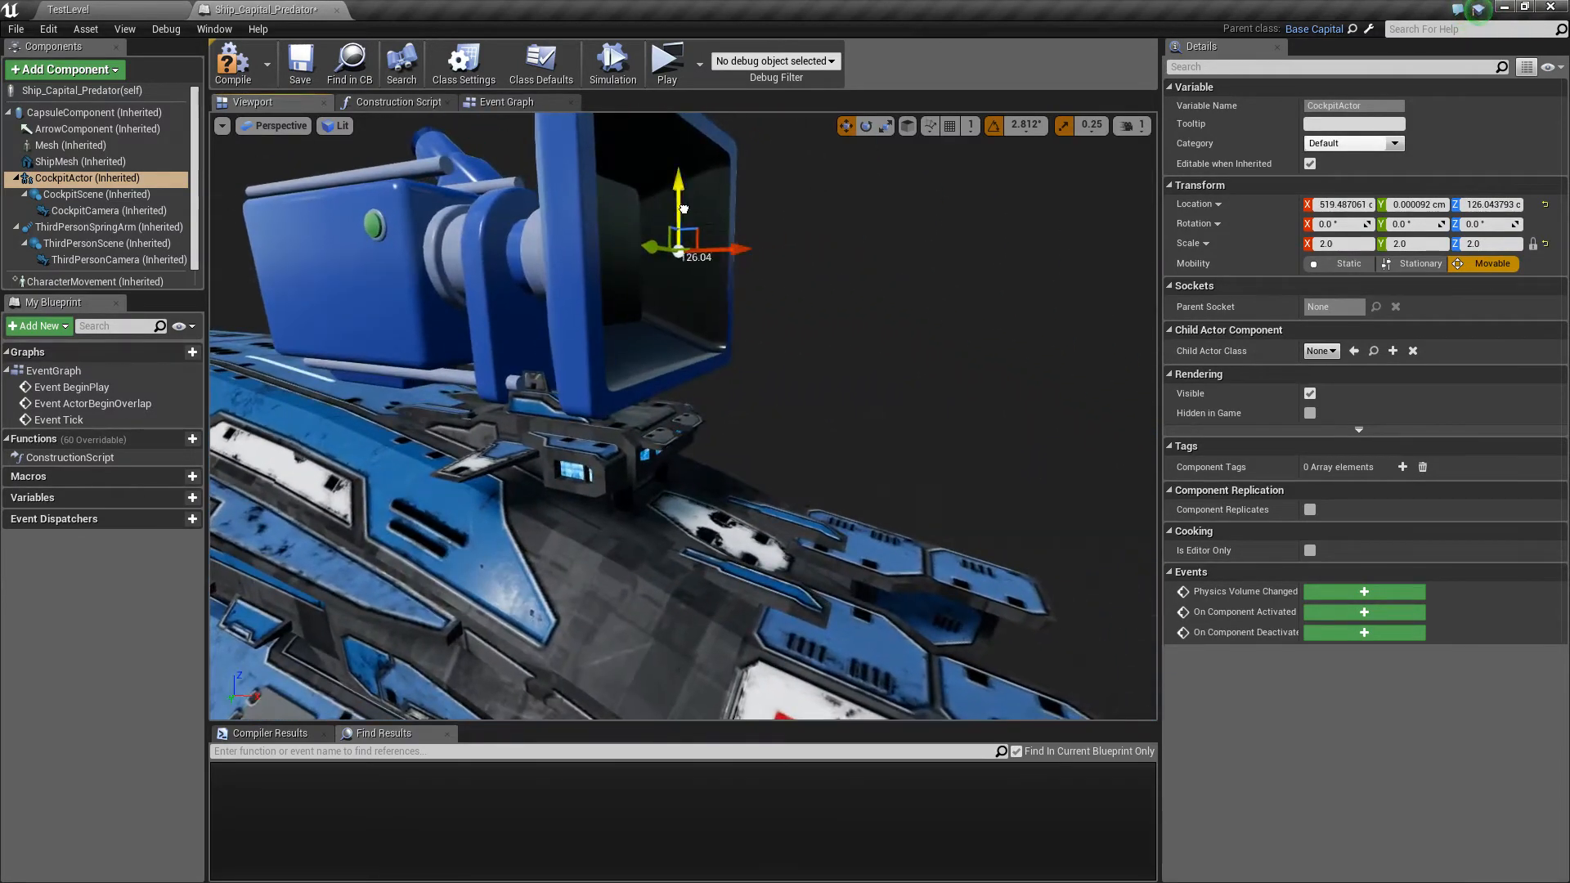
left_click_drag(684, 209, 758, 367)
right_click_drag(758, 367, 873, 368)
key("s")
key("a")
right_click_drag(438, 280, 533, 278)
key("w")
mouse_move(379, 221)
right_mouse_down()
mouse_move(319, 220)
mouse_move(378, 223)
right_mouse_up()
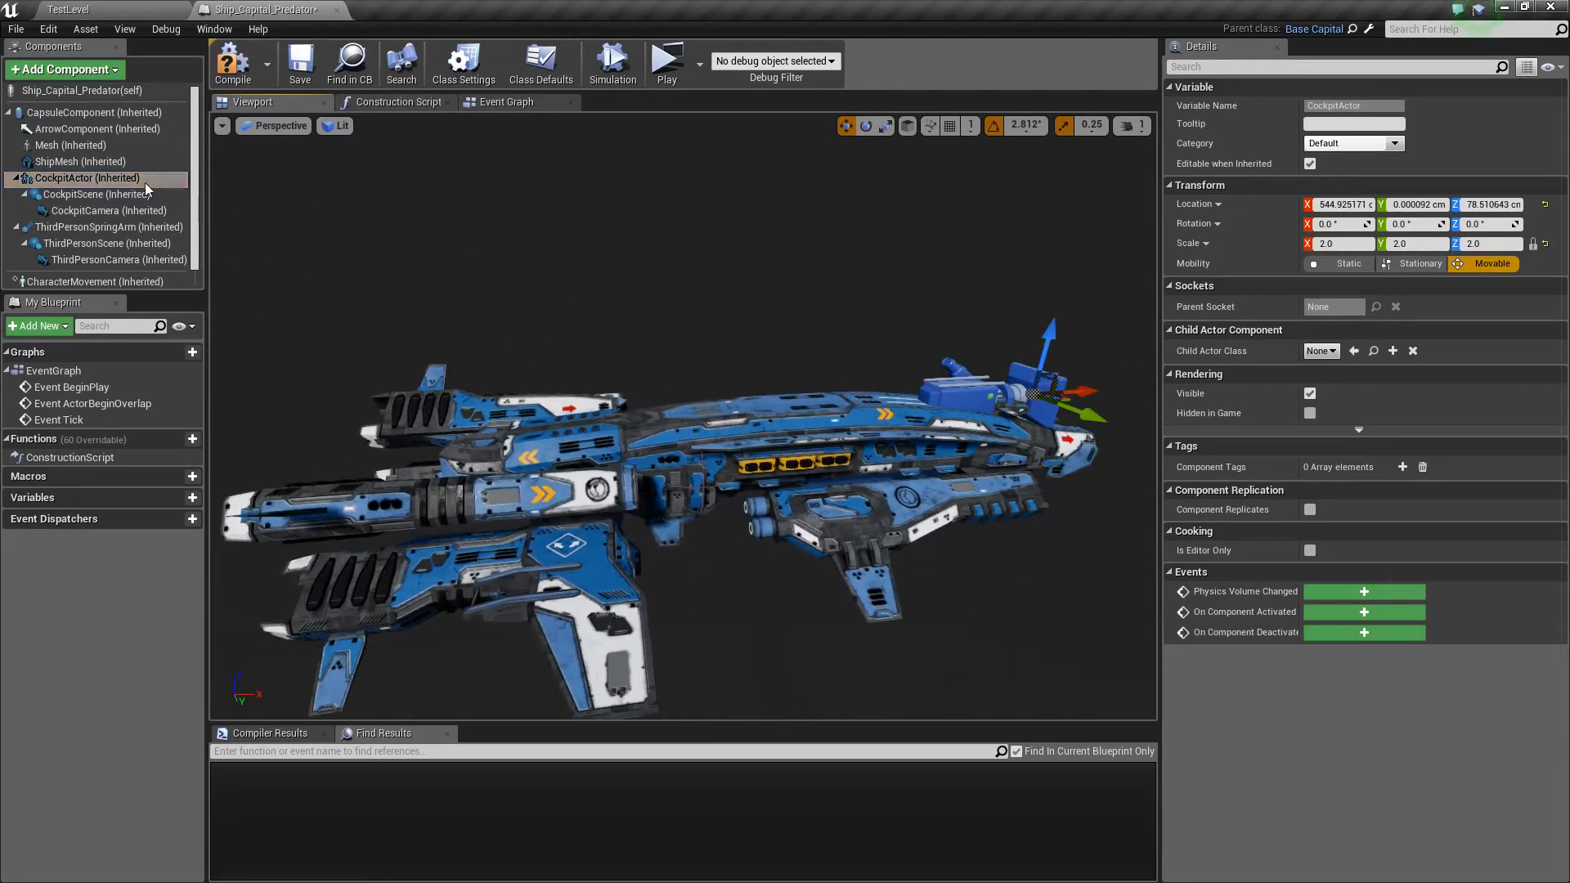
left_click(300, 64)
Add a Child Actor component and set its child actor class to Turret_Cruiser_MKII.
left_click(464, 66)
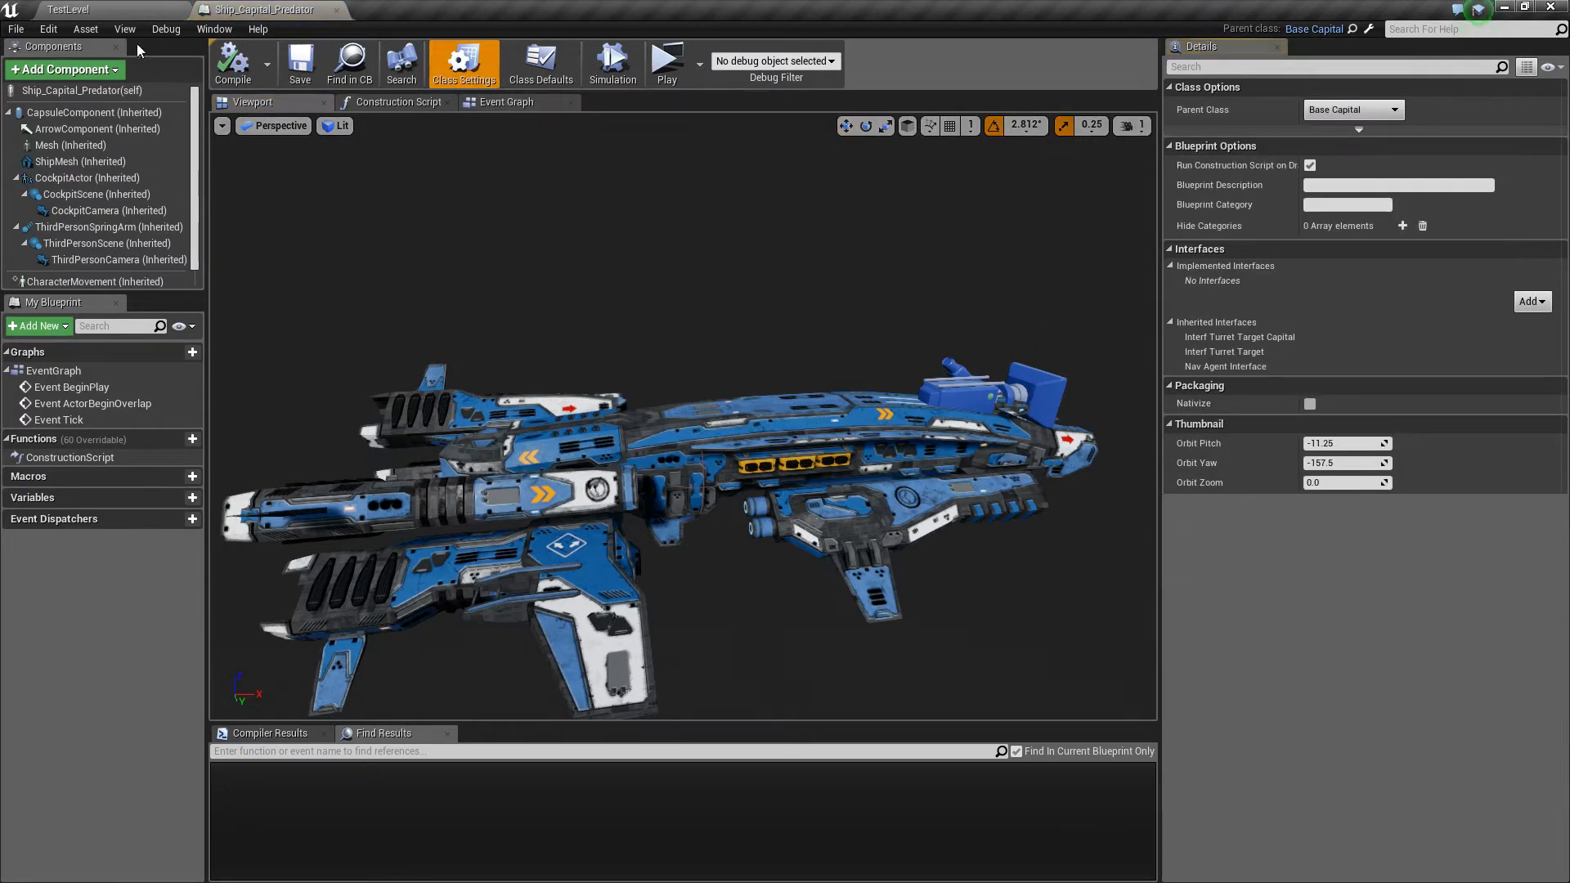
left_click(90, 69)
type("child")
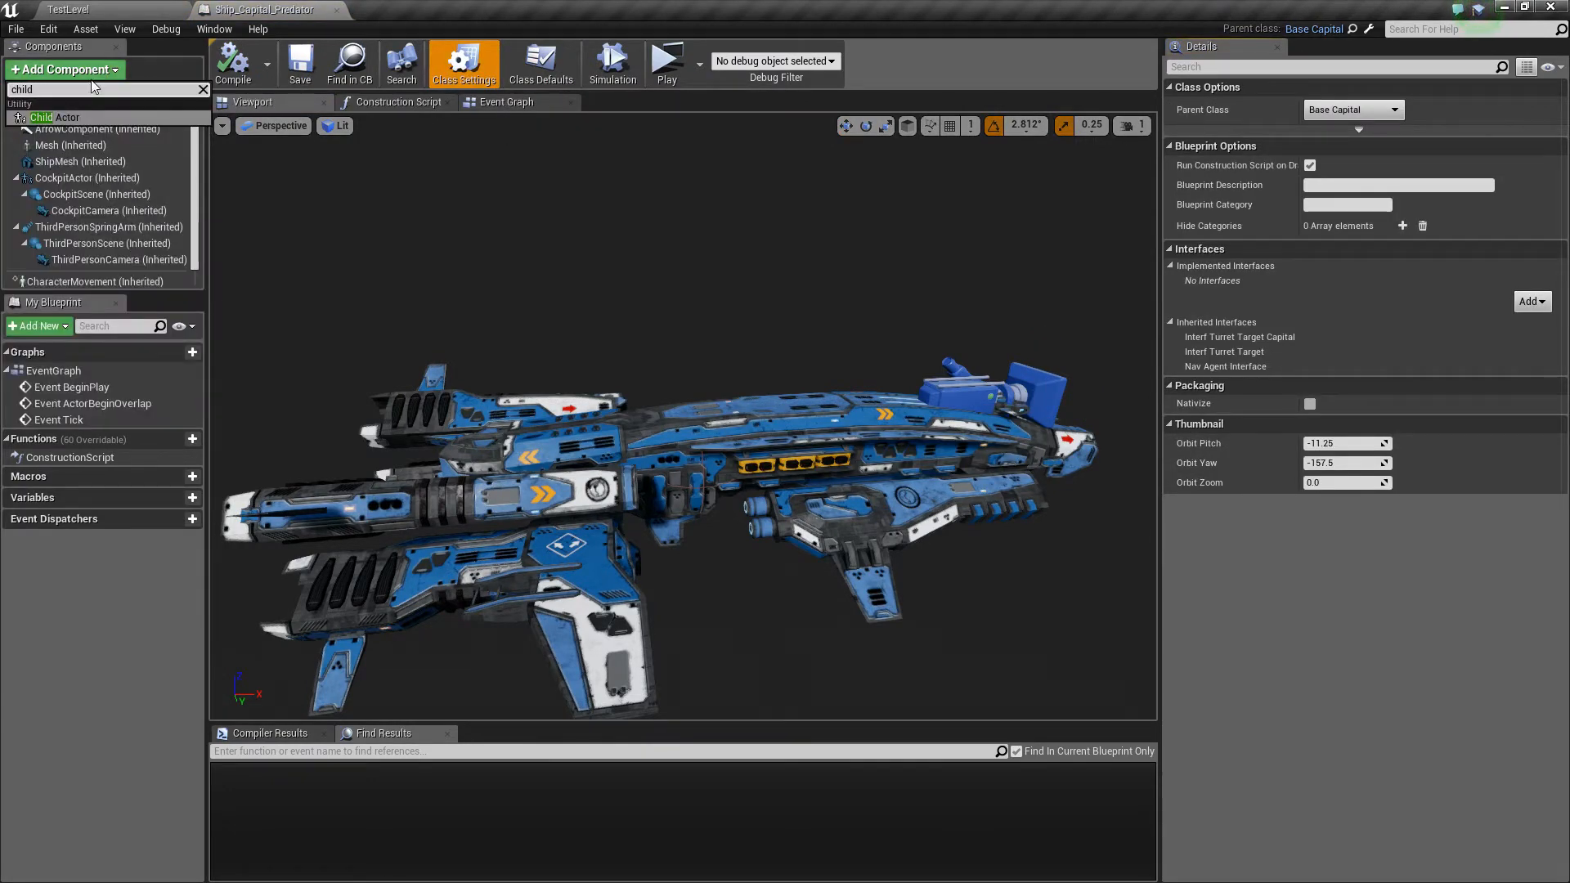
left_click(55, 117)
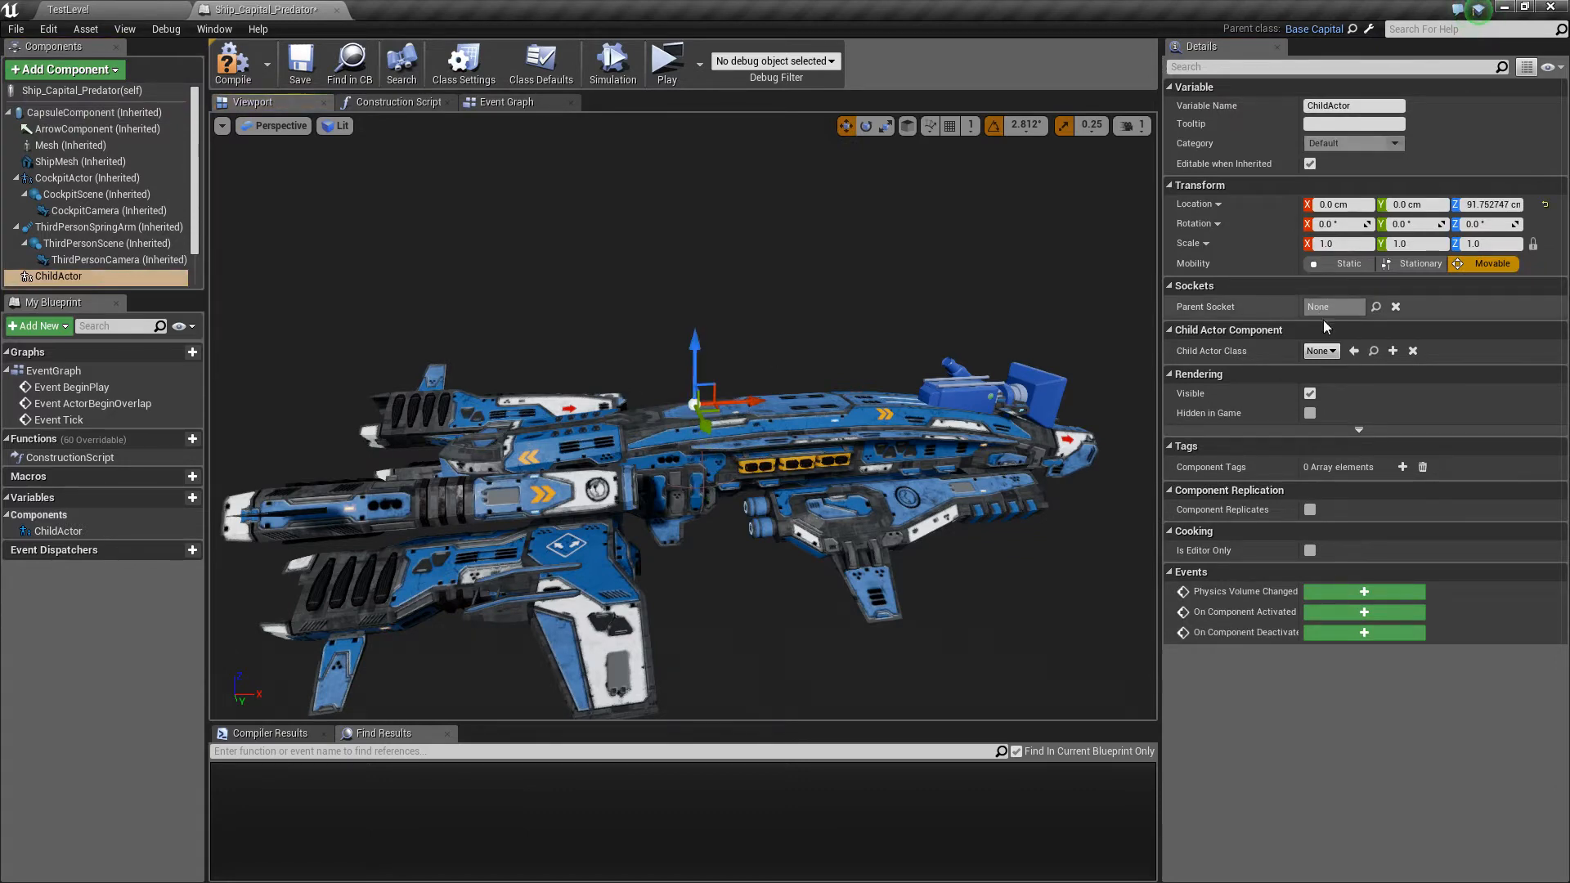
left_click(1321, 351)
type("mk")
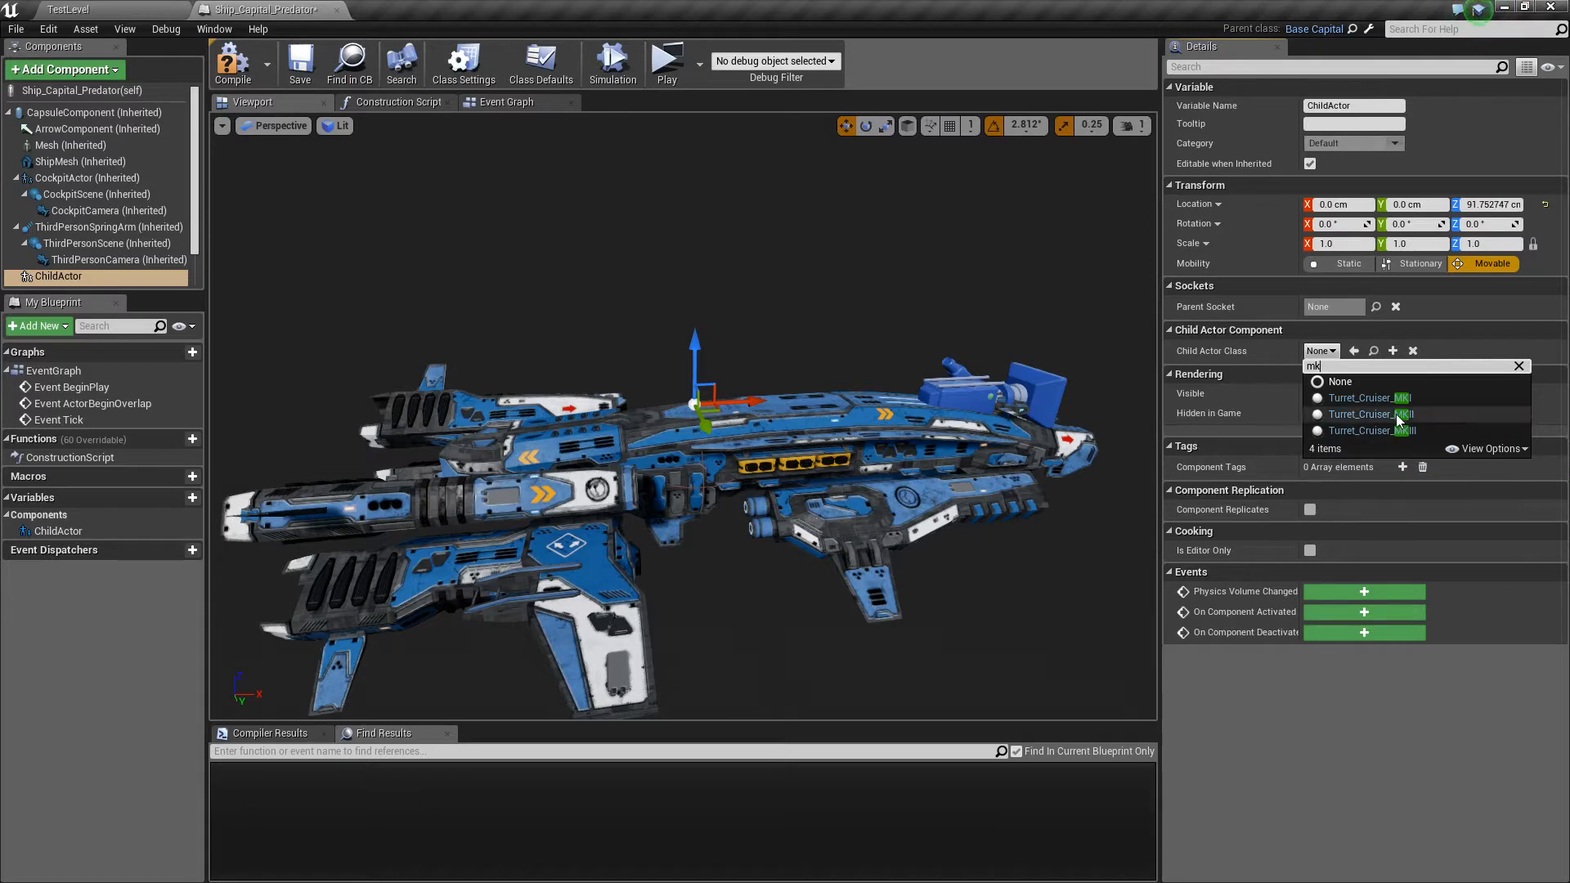
left_click(1404, 417)
Scale the turret child actor uniformly to 0.75.
scroll(1143, 428, "up", 5)
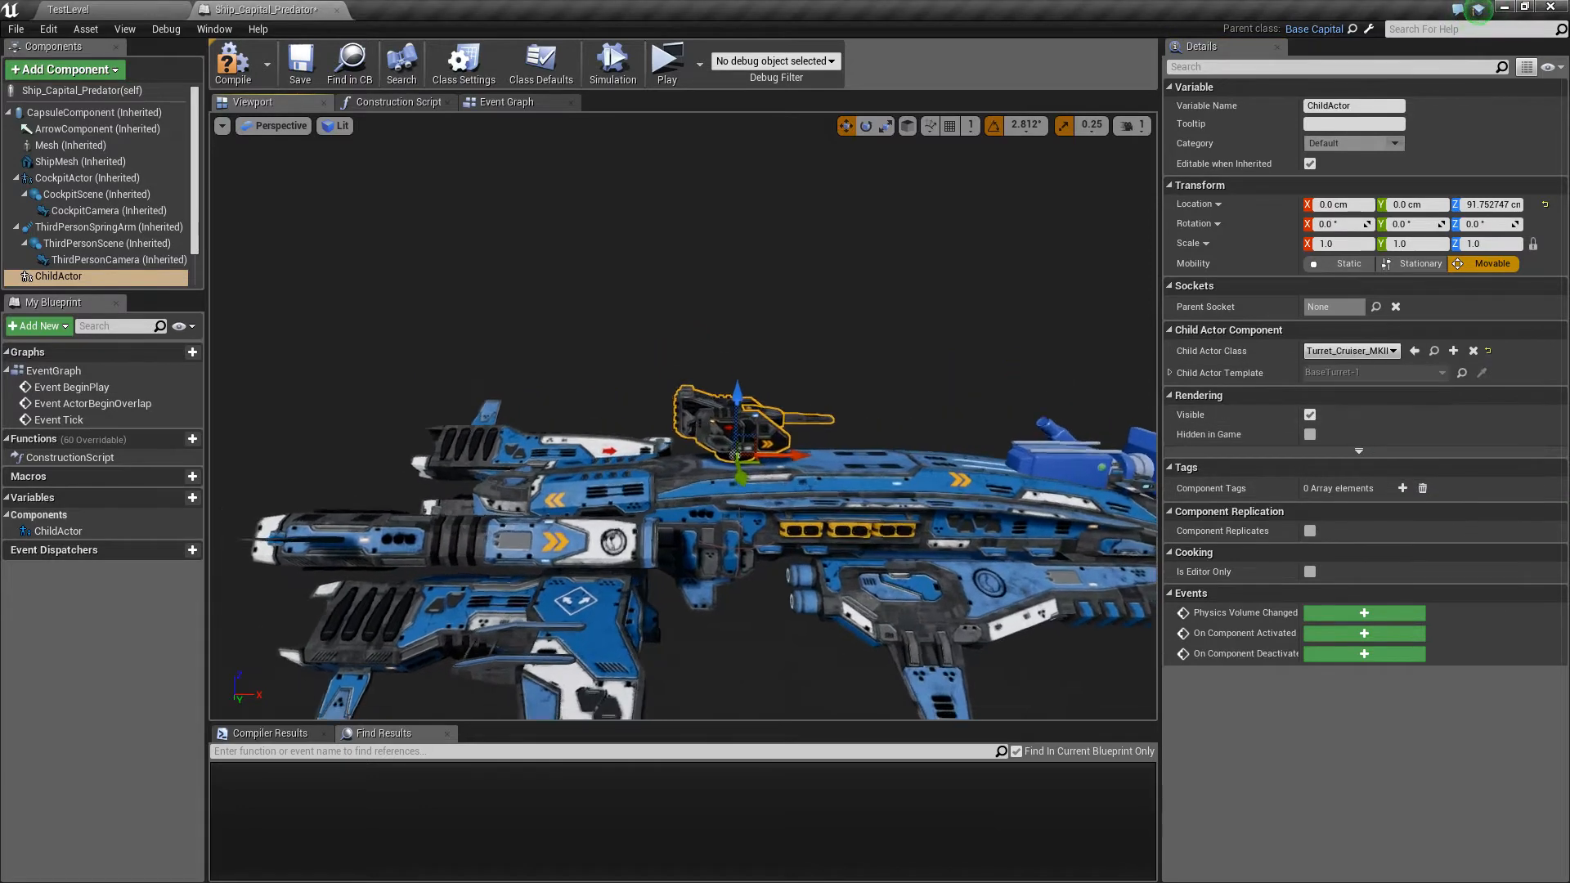
left_click(1342, 244)
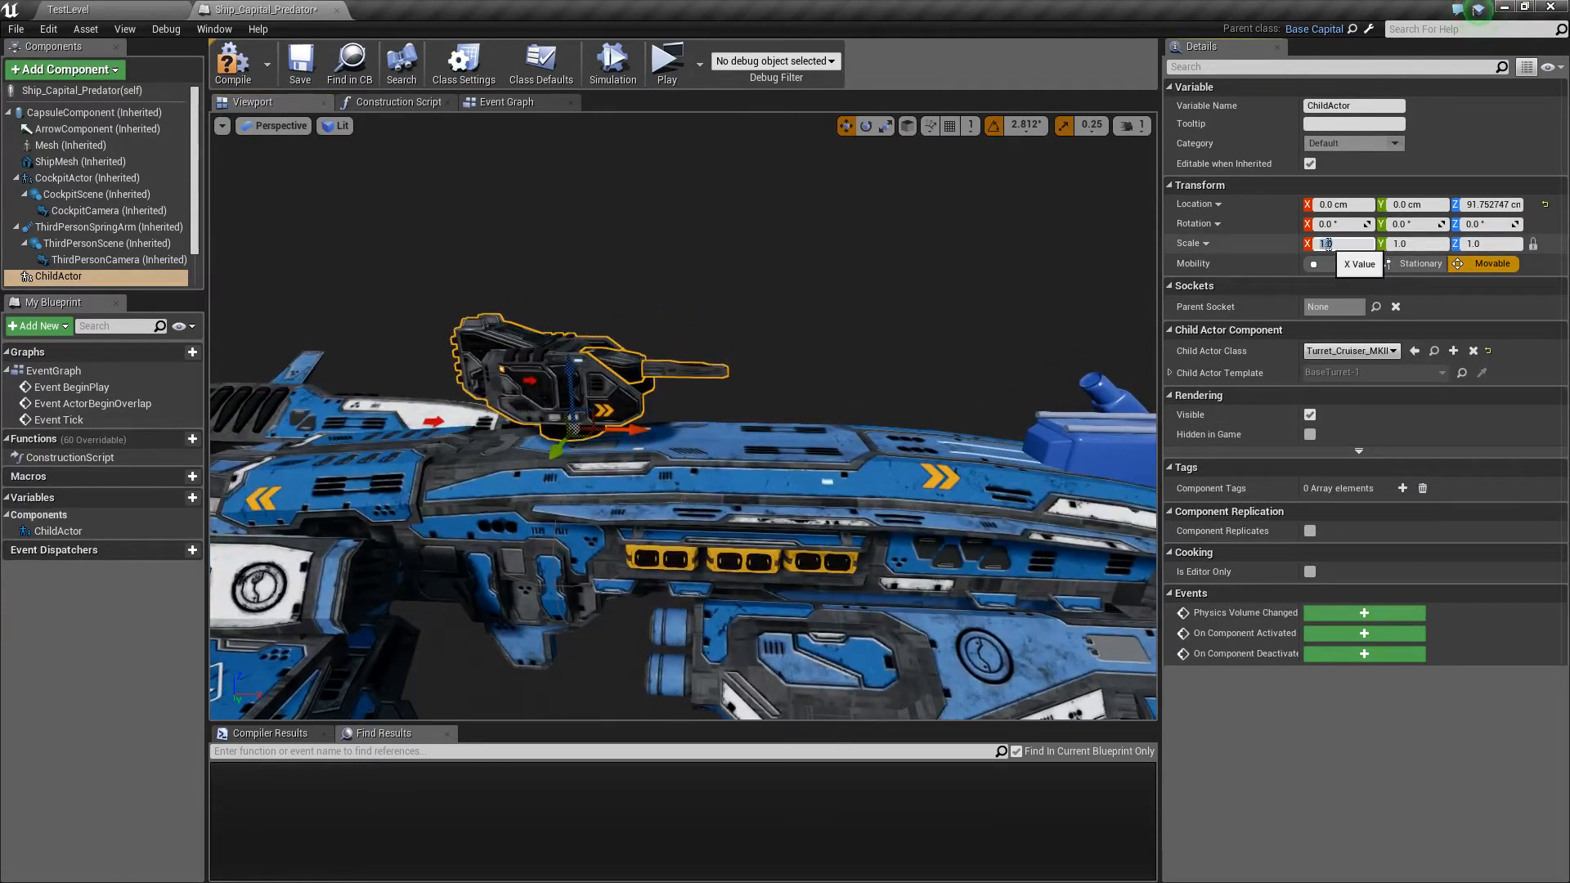
type("0.75")
key("Return")
scroll(692, 308, "up", 2)
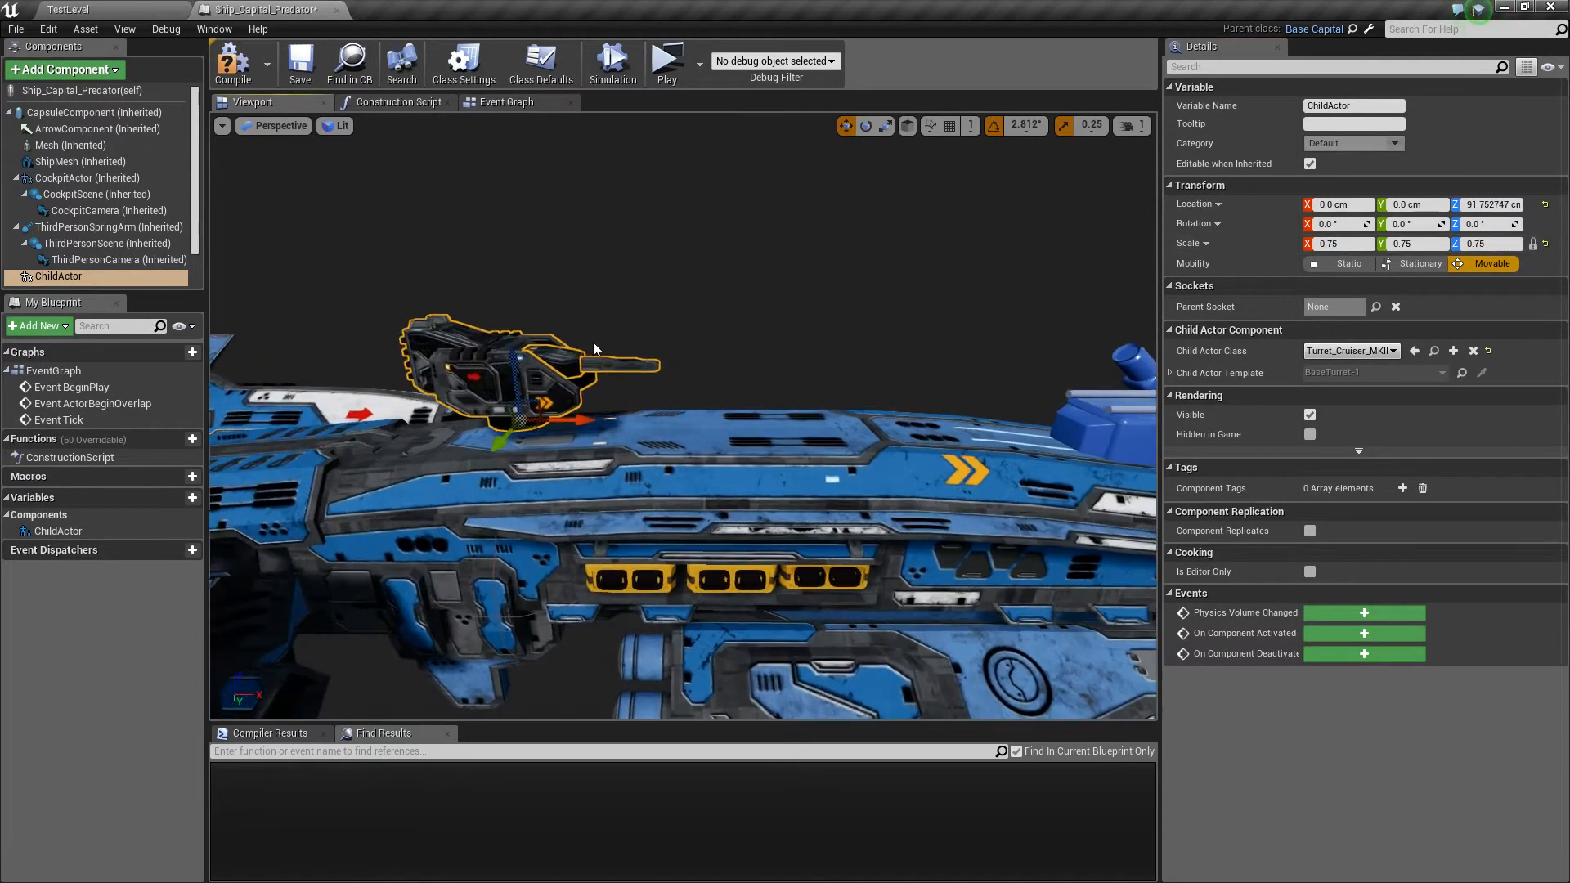
Move the turret child actor forward and seat it on top of the hull at about X 174 cm, Z 90 cm.
left_click_drag(573, 413, 865, 427)
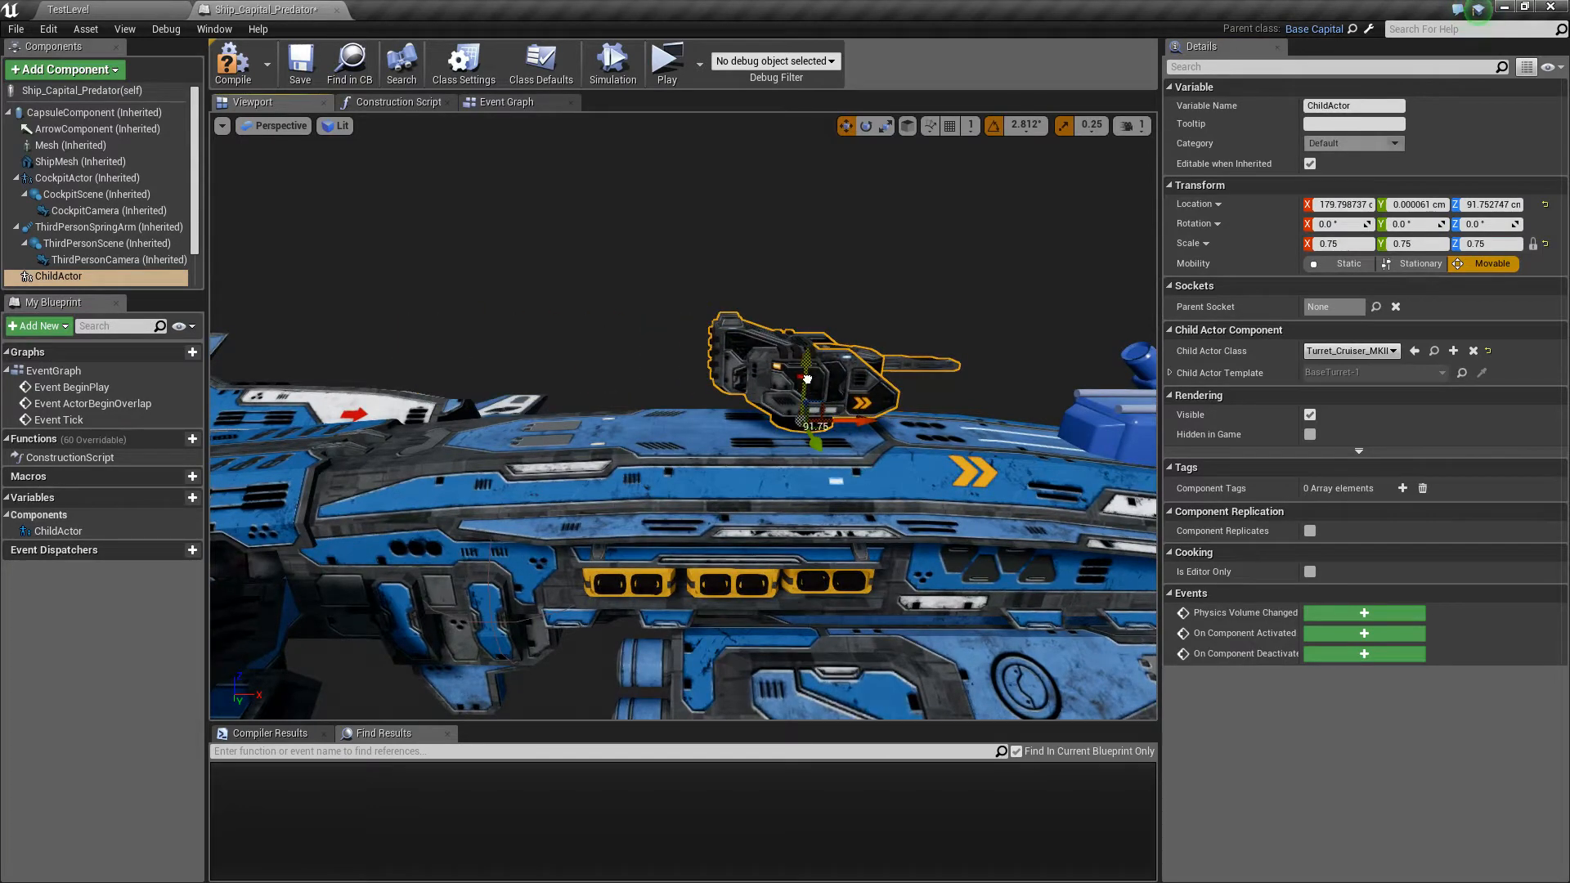
mouse_move(807, 379)
left_mouse_down()
mouse_move(847, 427)
mouse_move(800, 379)
left_mouse_up()
key("s")
right_click_drag(844, 337, 835, 374)
key("a")
key("s")
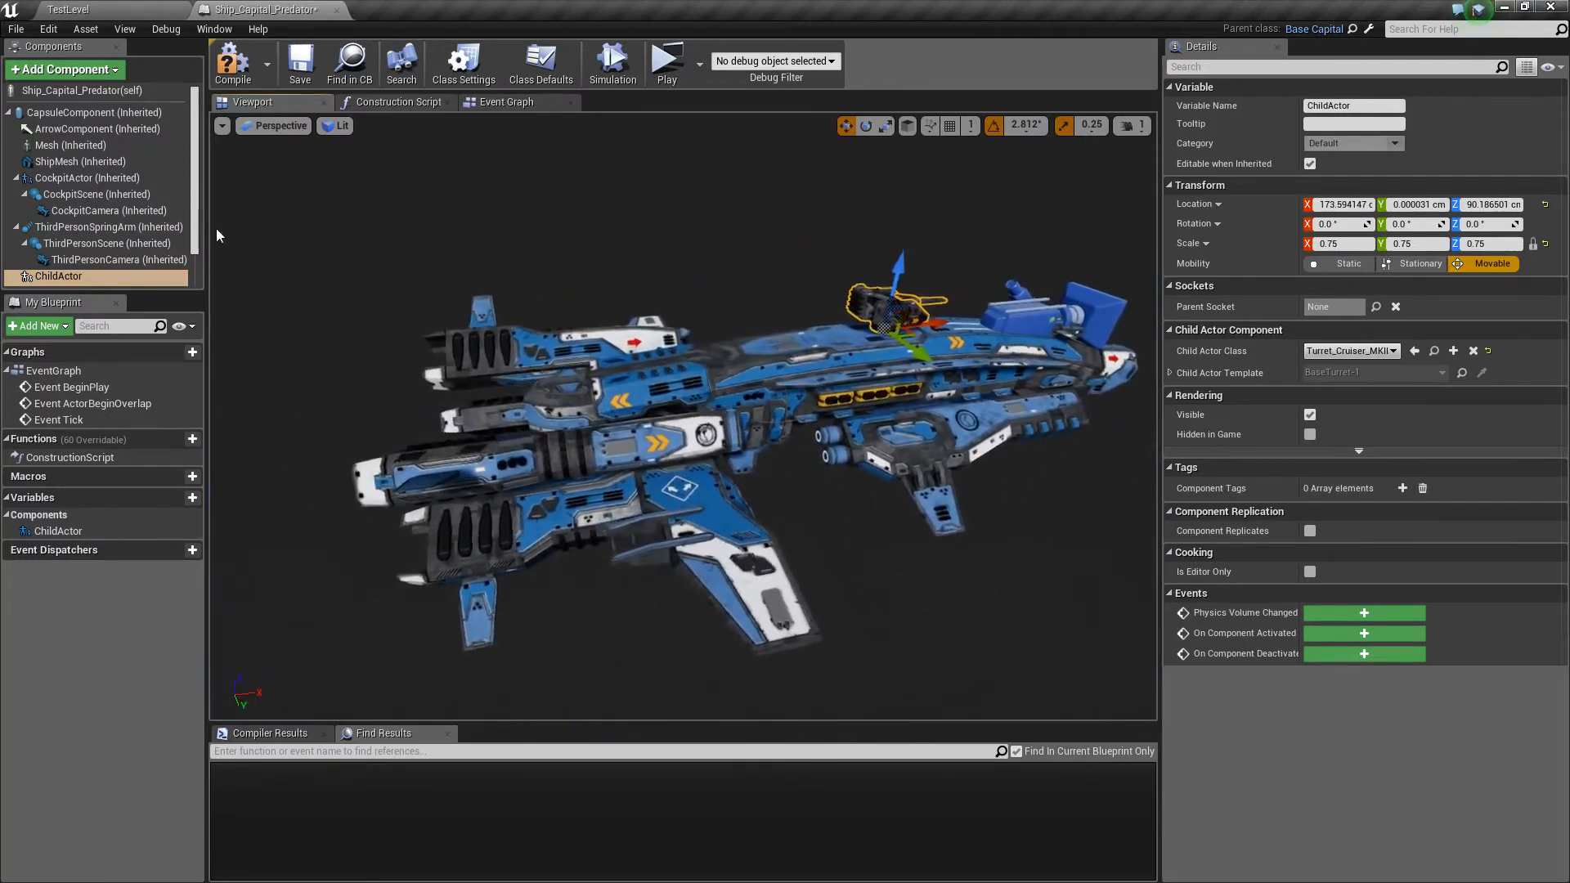
Add a second Child Actor component out over the rear wing and set its child actor class to Turret_Cruiser_MKI.
right_click(94, 277)
left_click(55, 70)
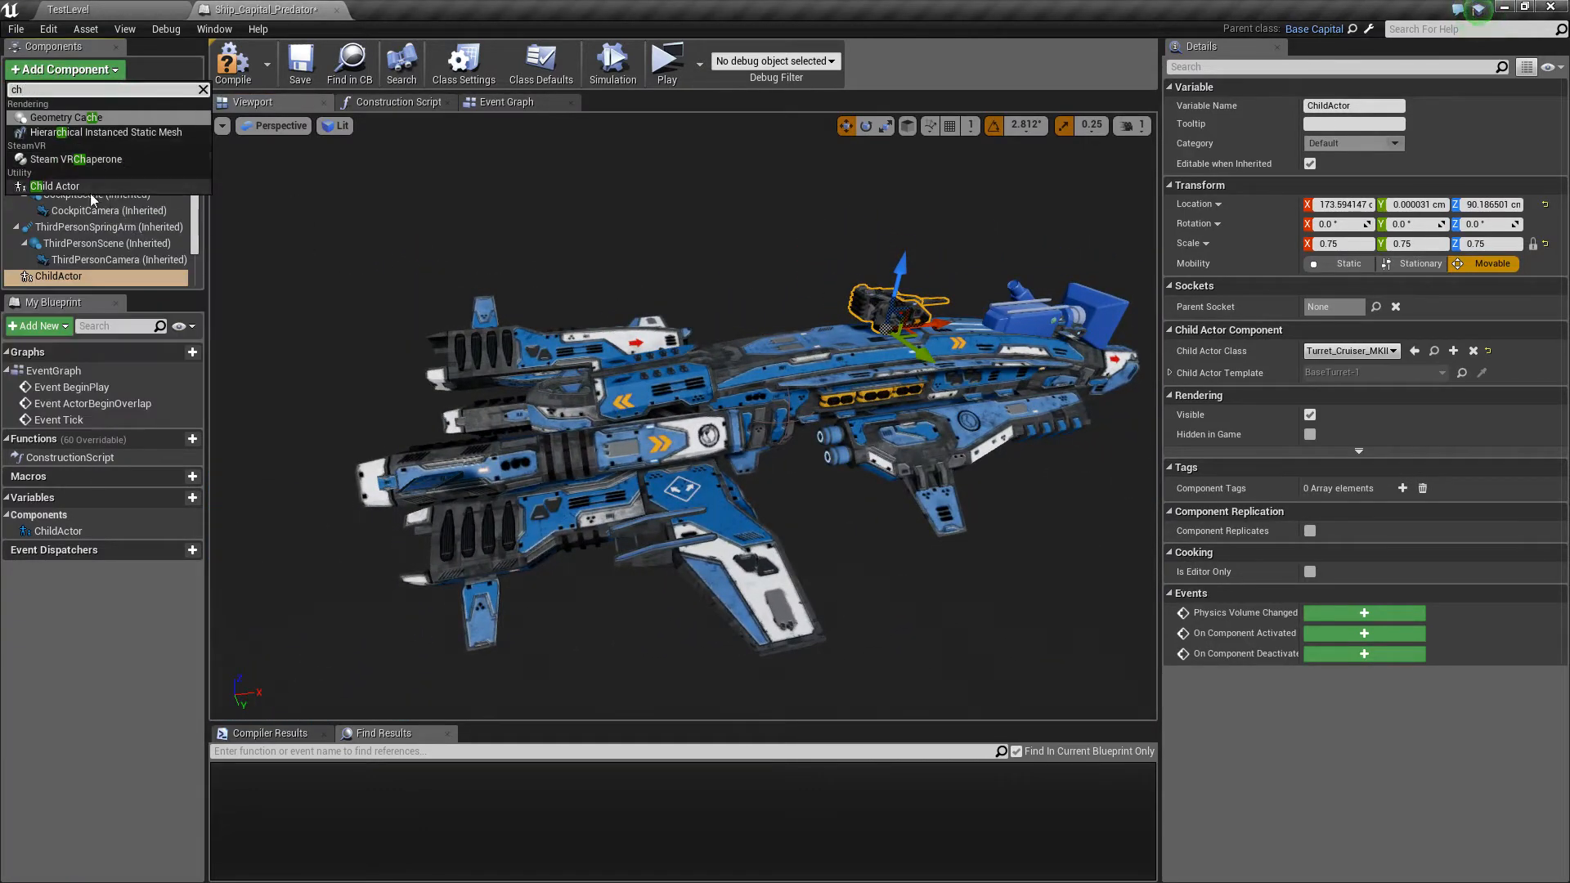
left_click(90, 196)
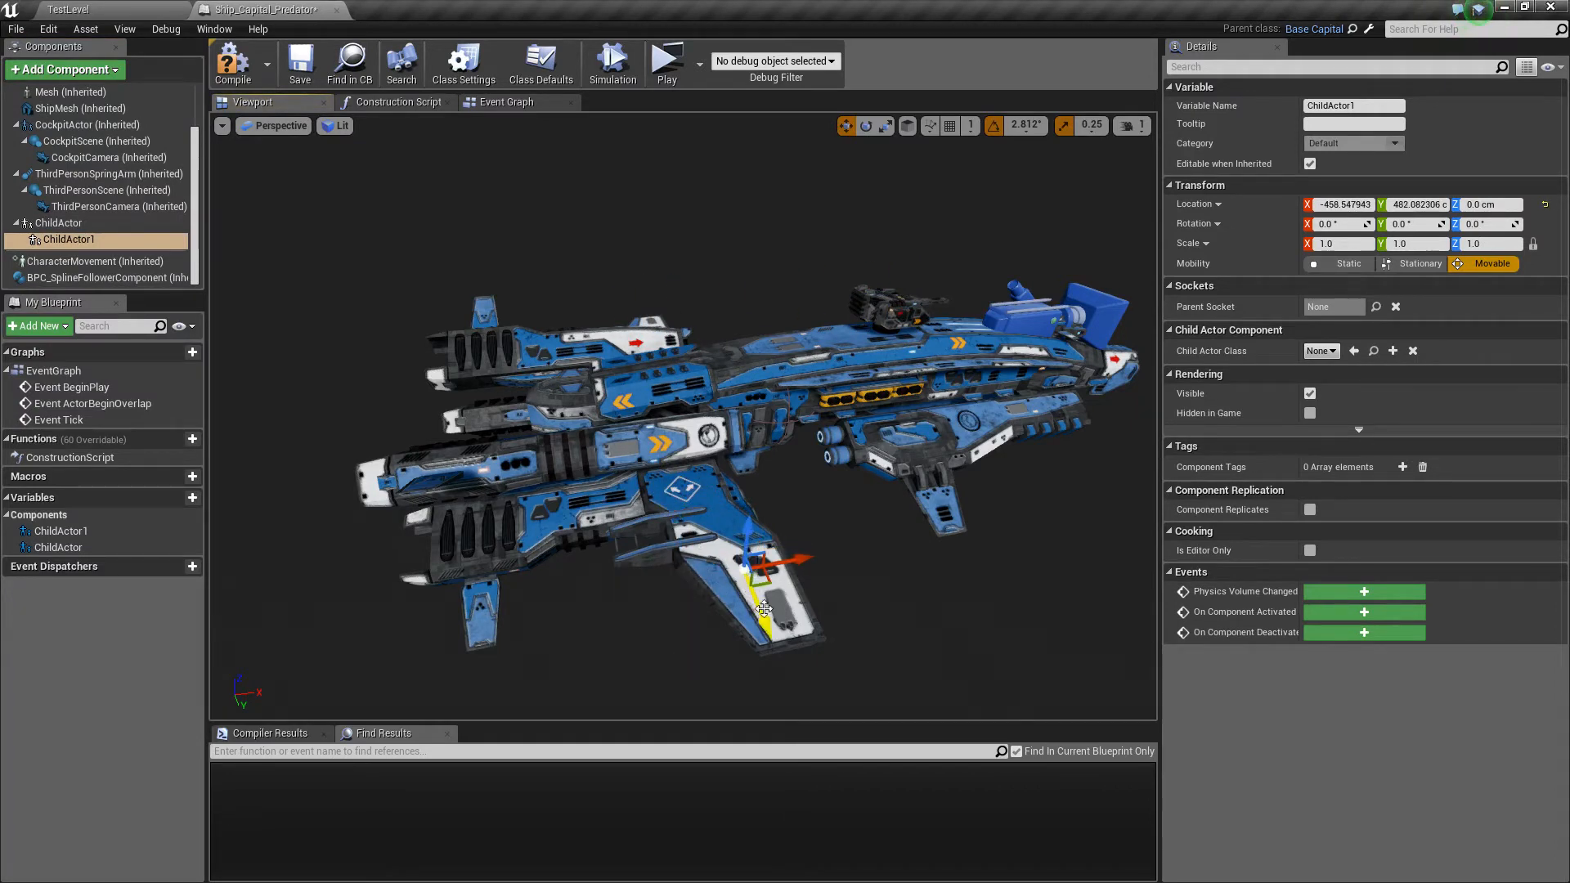
left_click(1318, 350)
type("m")
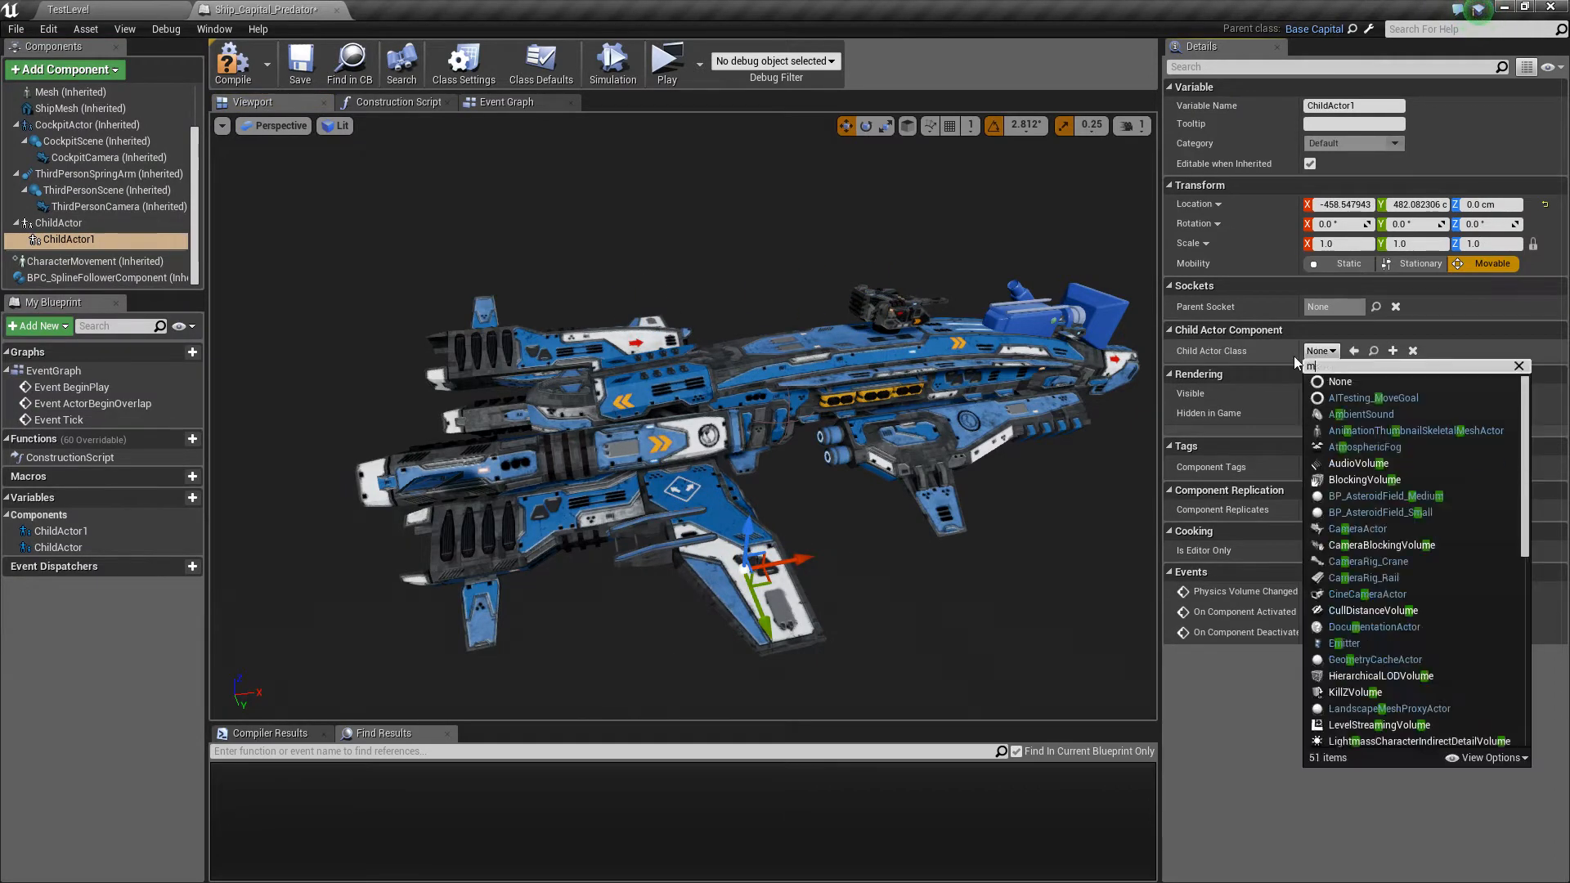
type("k")
left_click(1377, 397)
Scale the wing turret ChildActor1 uniformly to 0.75.
right_click_drag(1065, 477, 1063, 502)
key("w")
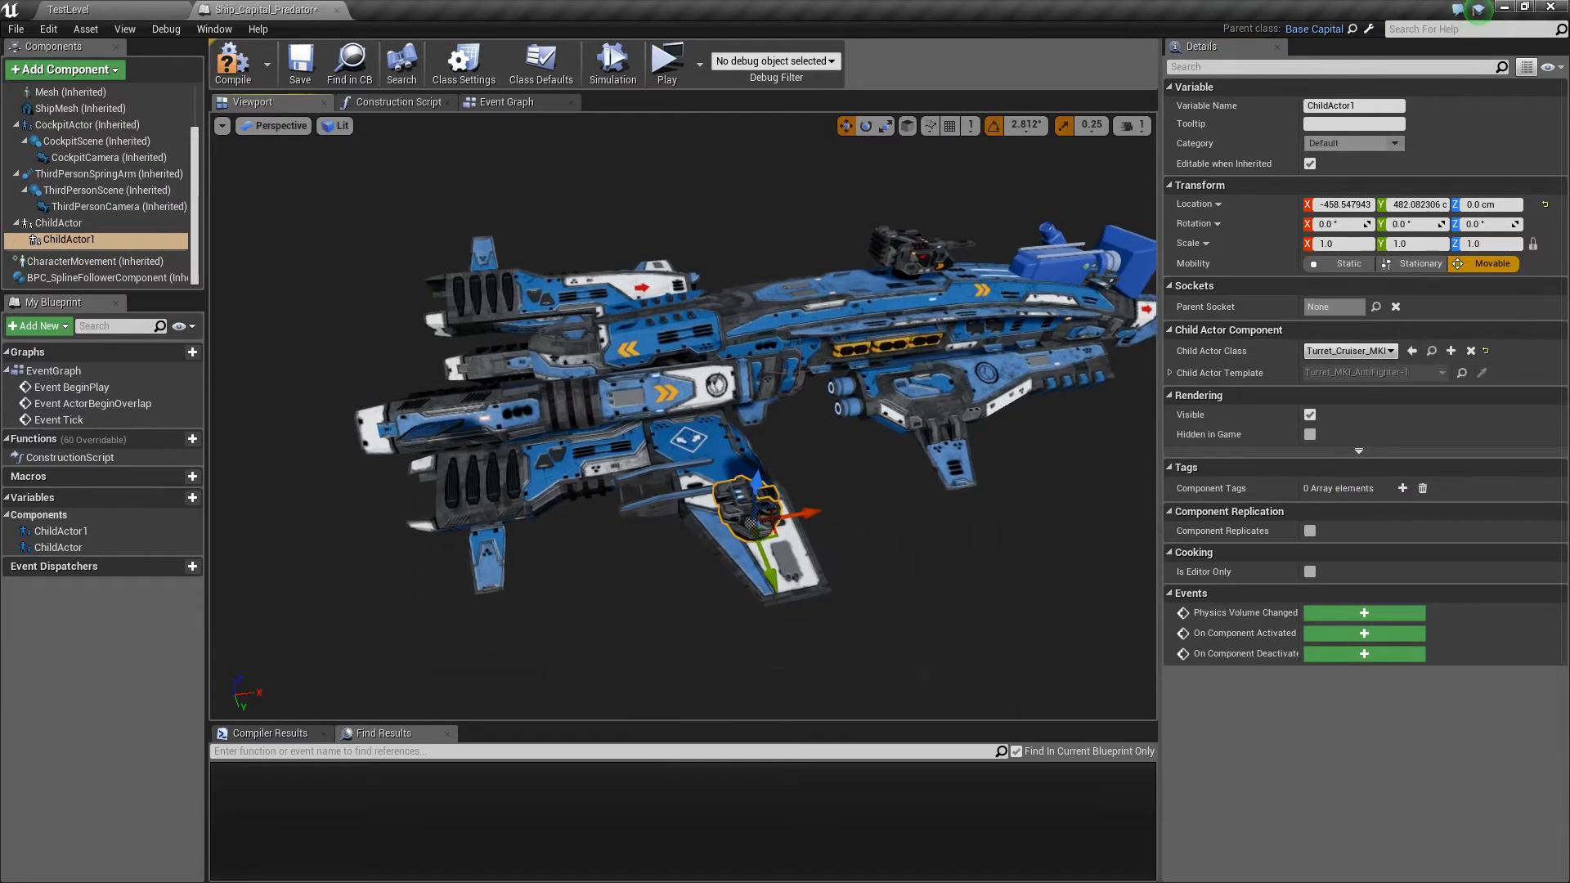
right_click_drag(834, 530, 839, 551)
key("w")
left_click(1329, 245)
type(".")
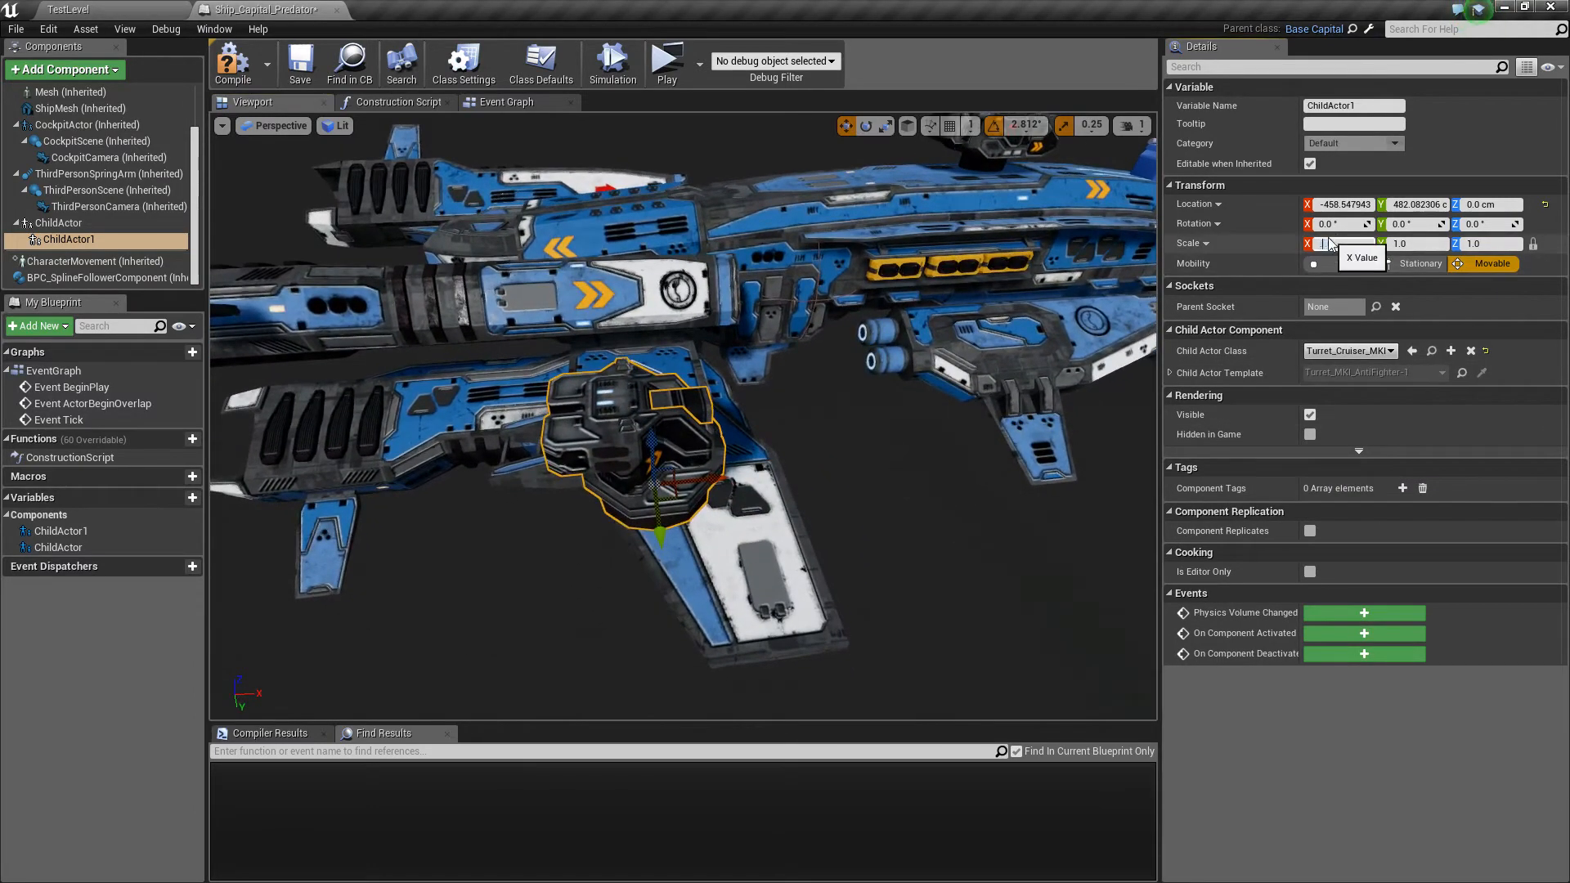
type("75")
key("Return")
Move ChildActor1 down onto the white wing panel at about X -415 cm, Y 414 cm, Z -144 cm.
key("s")
right_click_drag(989, 270, 654, 287)
key("d")
left_click_drag(513, 395, 597, 390)
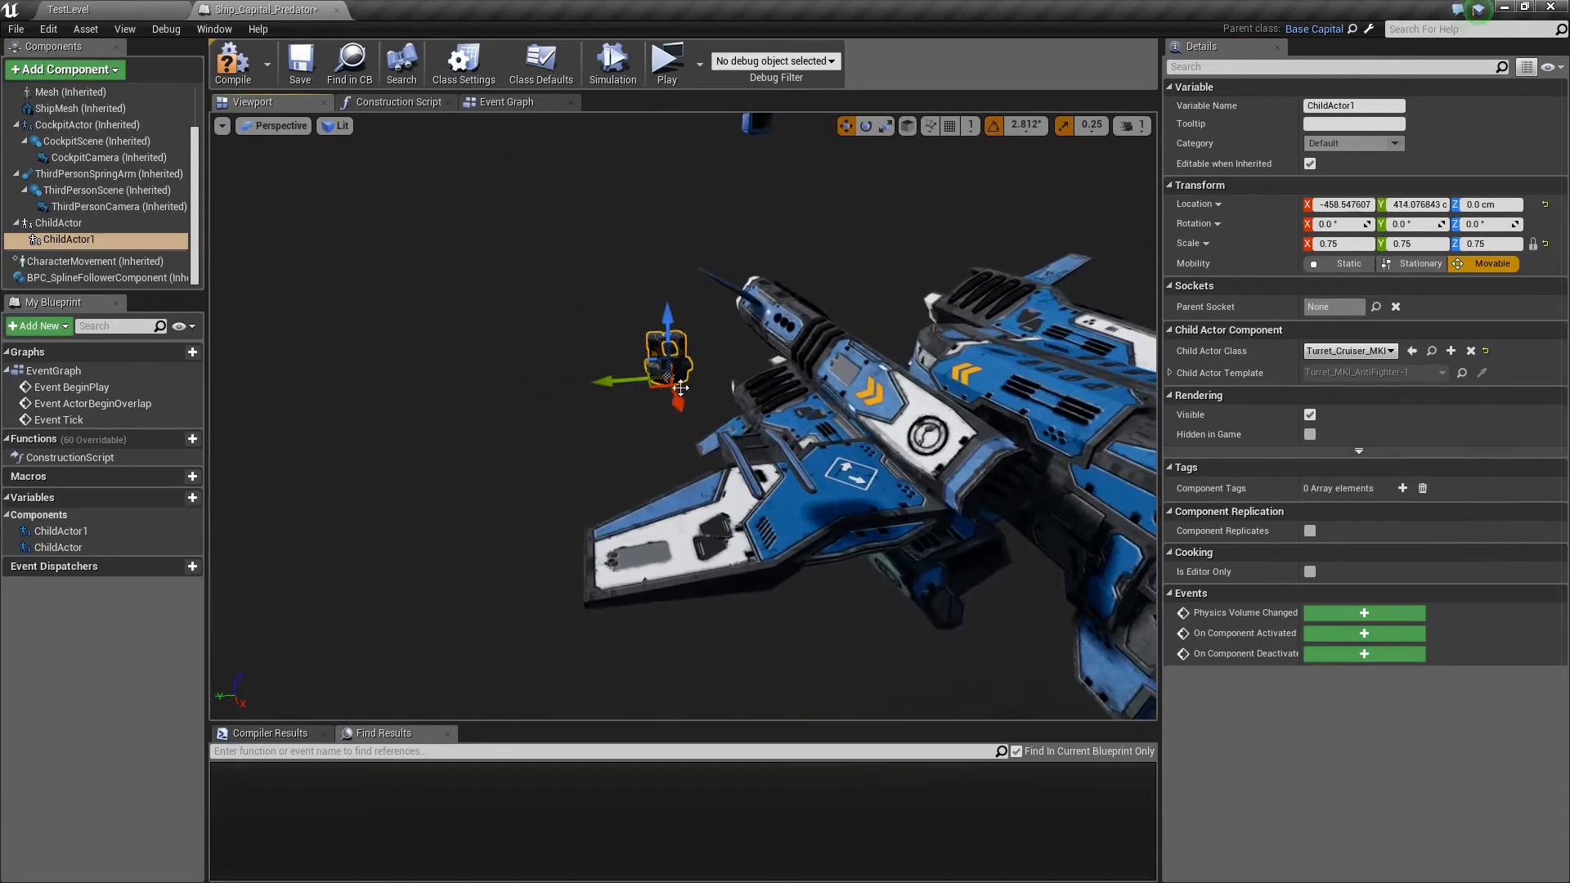
left_click_drag(669, 326, 699, 476)
key("a")
right_click_drag(699, 496, 839, 519)
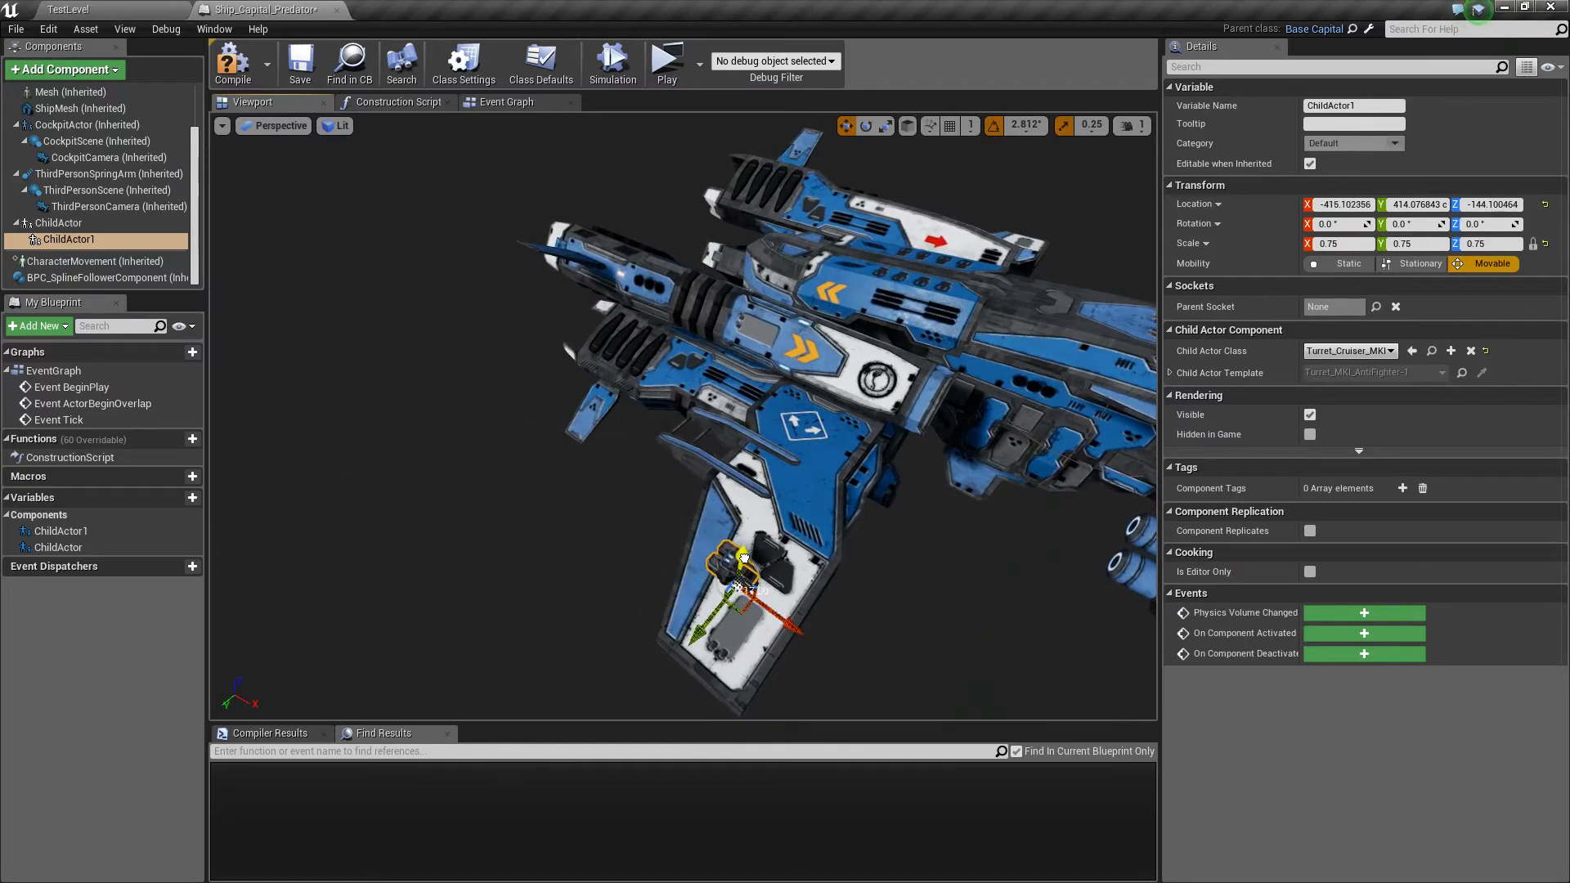
Tilt ChildActor1 to 11.25° about X to match the wing slope and fine-tune its position to about Y 418 cm, Z -126 cm.
right_click_drag(744, 546, 578, 431)
key("d")
key("w")
scroll(578, 431, "down", 1)
left_click_drag(629, 477, 615, 475)
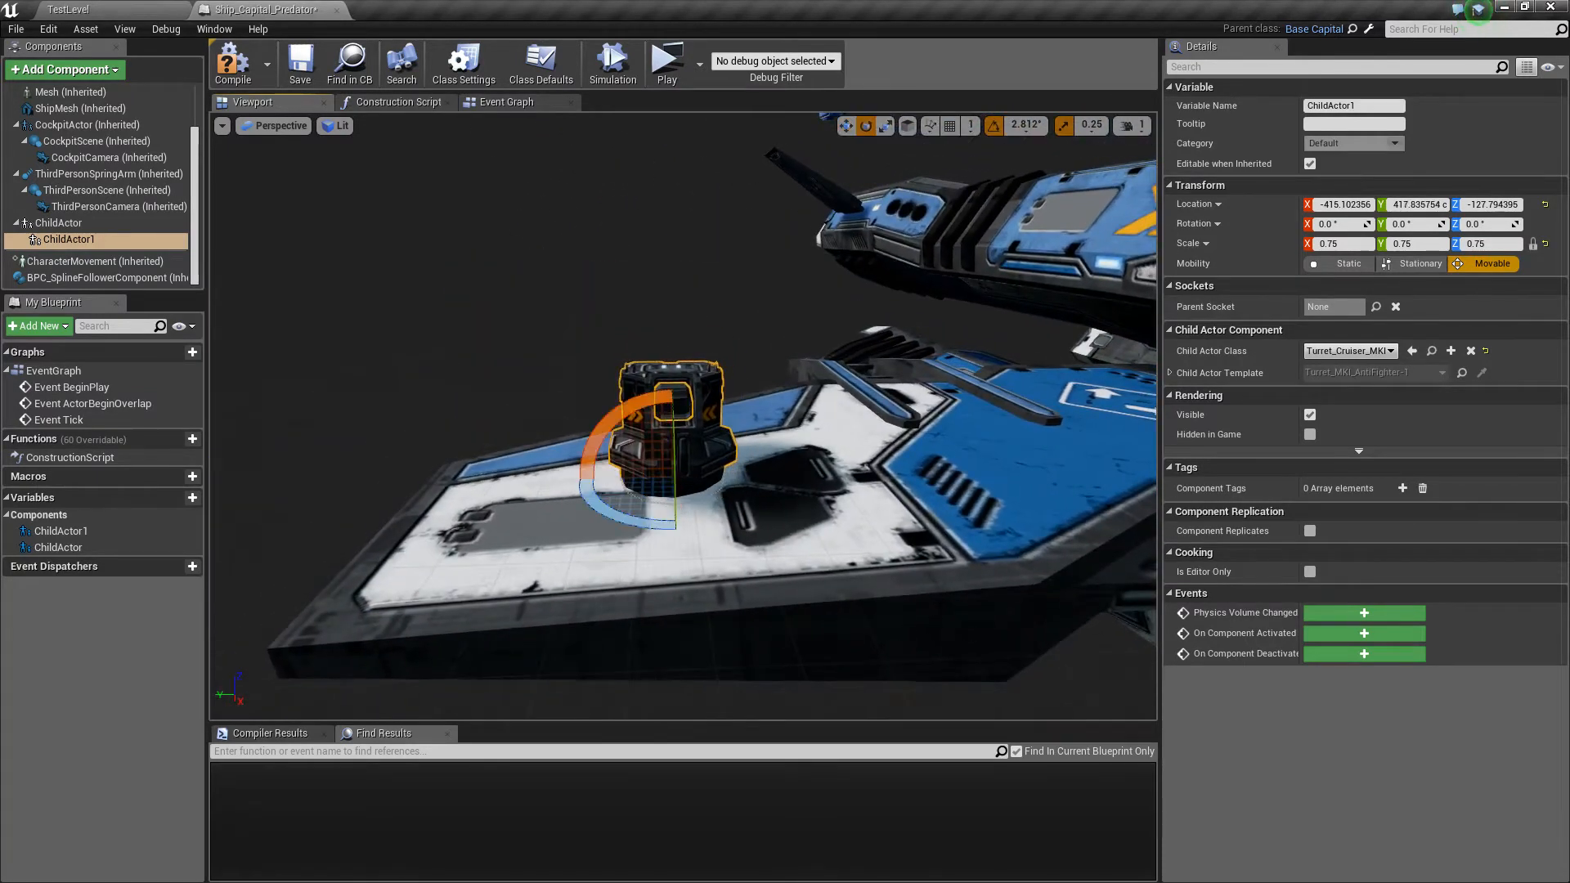
left_click_drag(634, 412, 665, 431)
key("w")
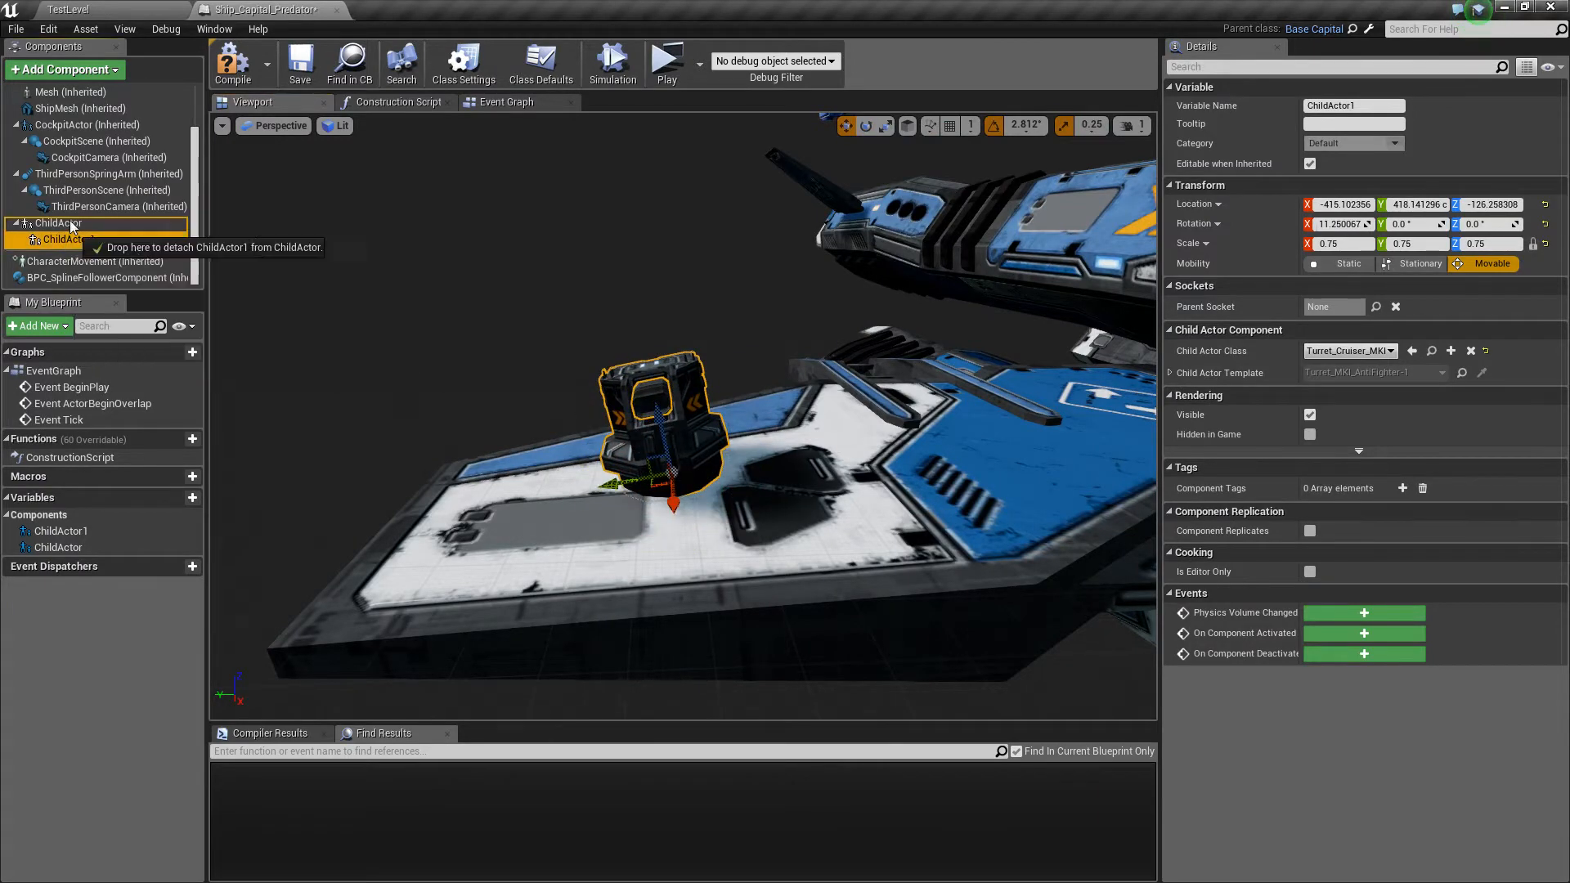
Detach ChildActor1 from ChildActor by reparenting it to the CapsuleComponent.
scroll(78, 196, "up", 3)
left_click_drag(71, 221, 86, 115)
scroll(89, 170, "down", 3)
Duplicate ChildActor1 and attach the copy to the CapsuleComponent.
right_click(77, 241)
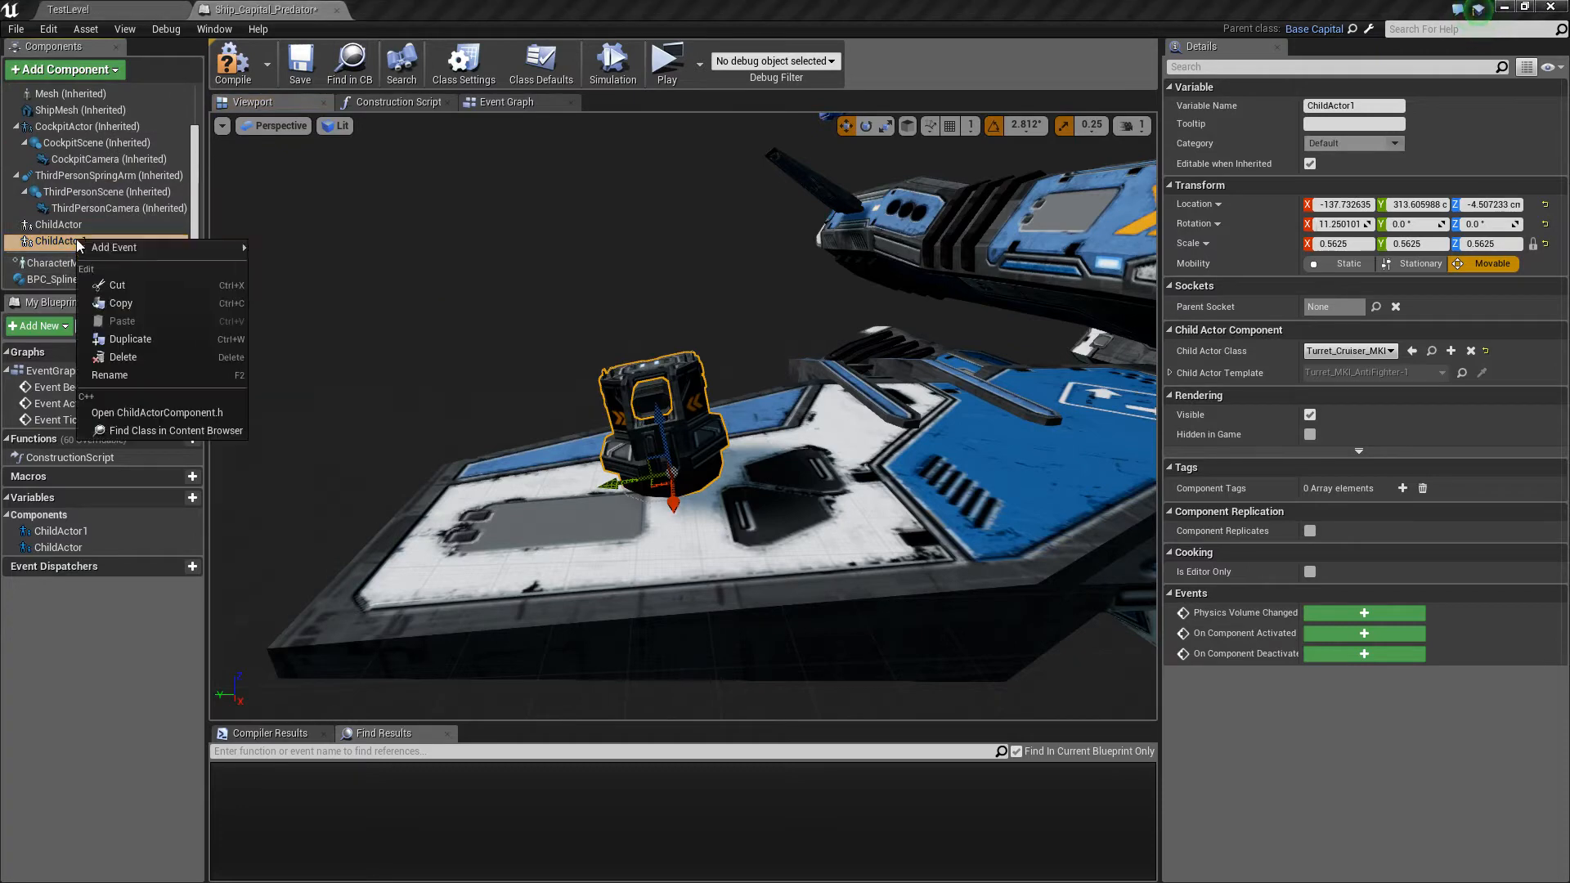
left_click(130, 338)
scroll(51, 229, "up", 3)
left_click_drag(38, 259, 74, 116)
Scale the duplicated turret uniformly to 0.75 and make its Y location negative to mirror it to the opposite side.
left_click(1545, 244)
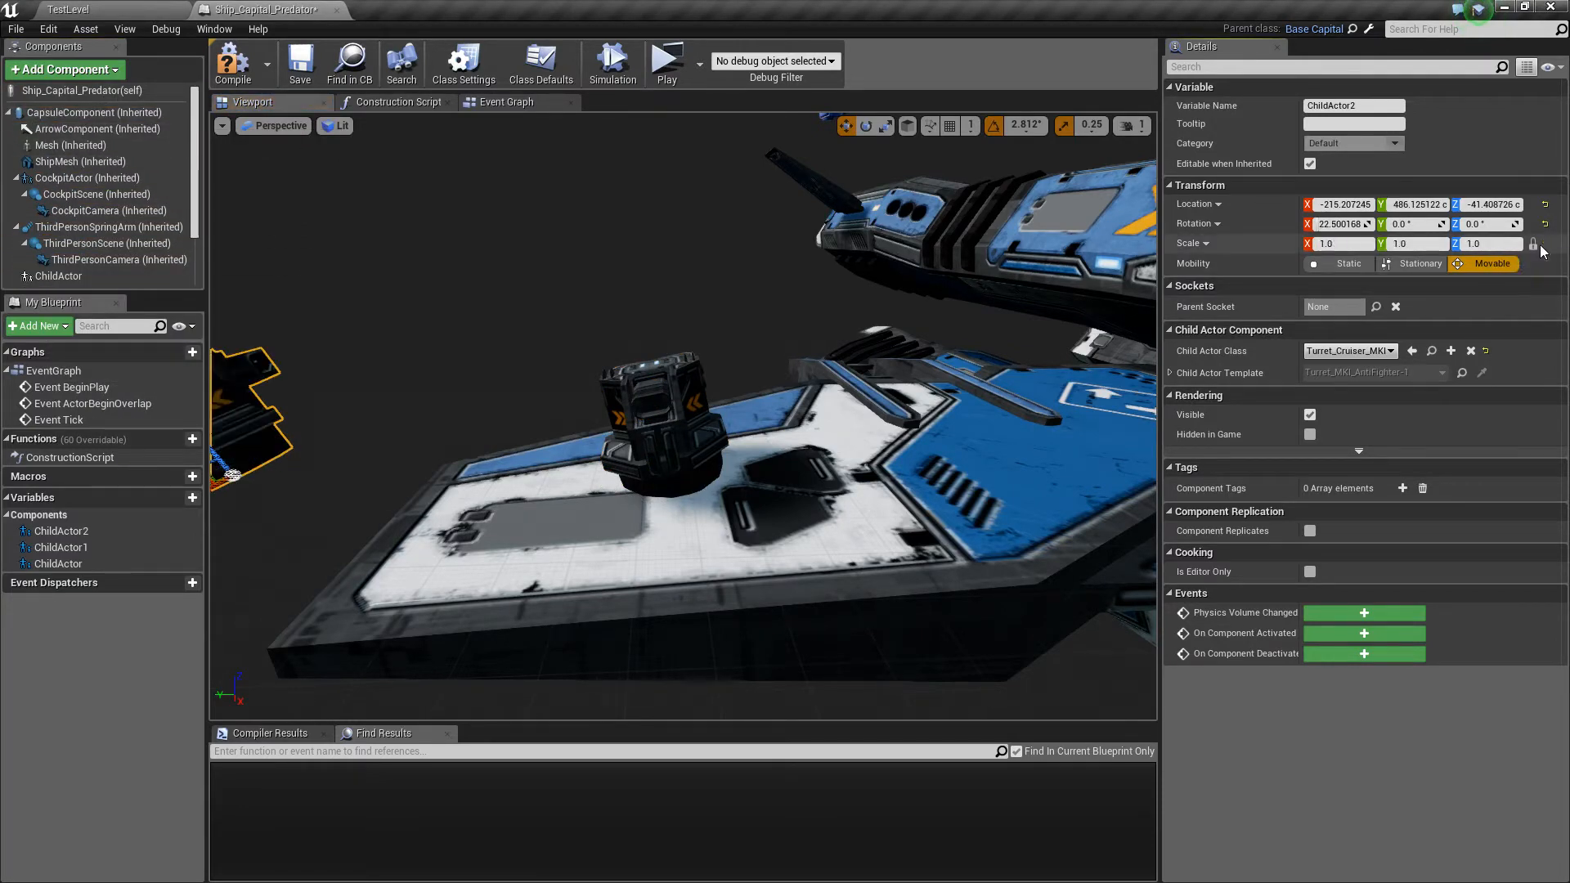
key("f")
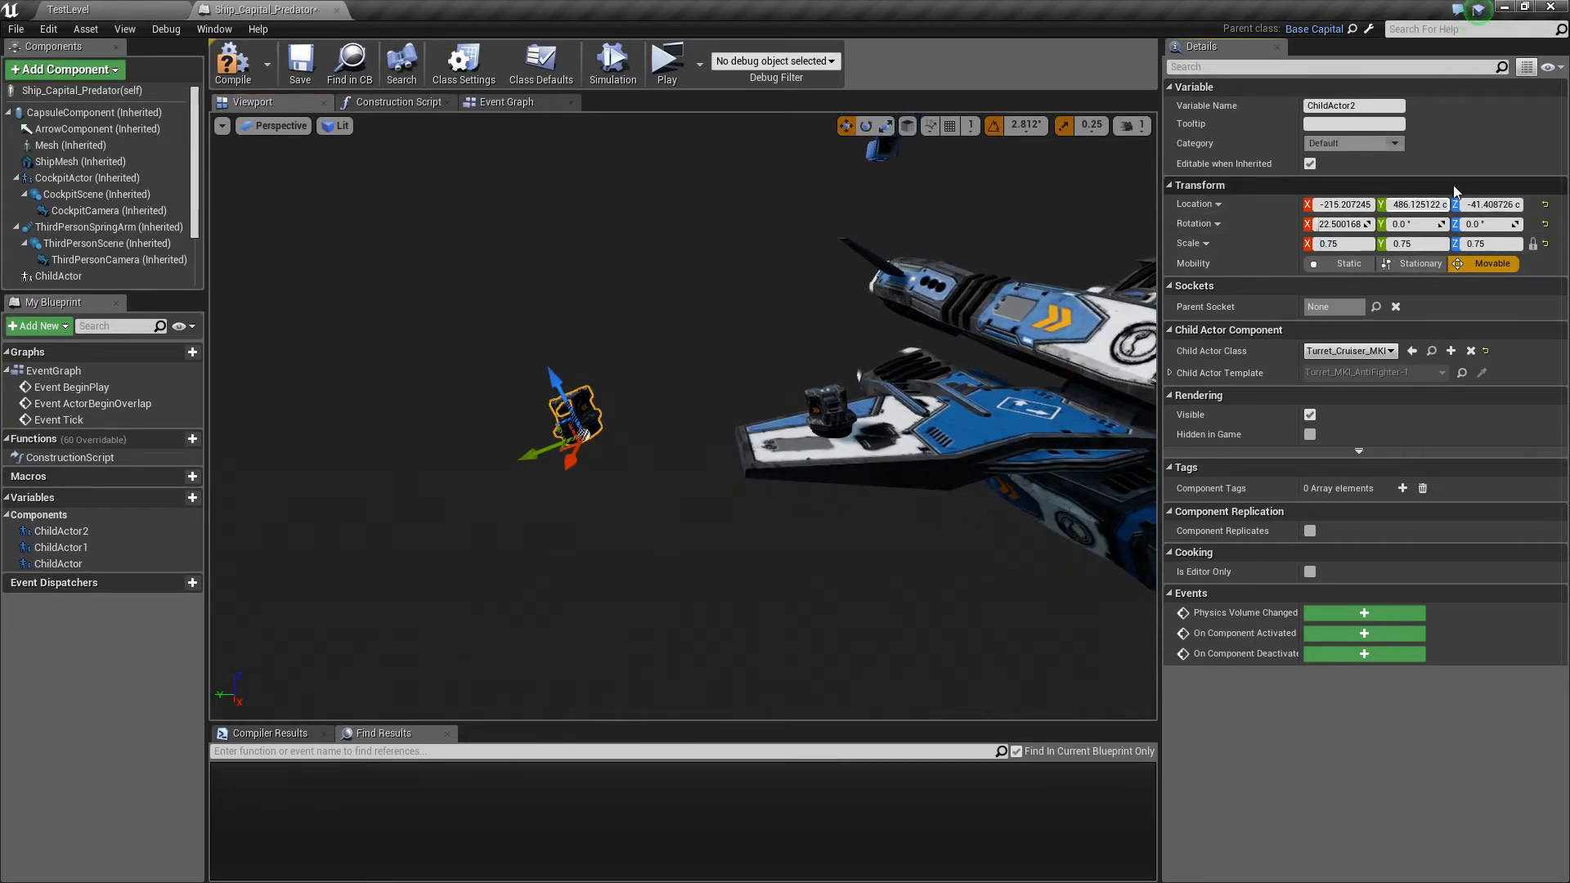
type("-")
key("Return")
Move the duplicated turret onto the opposite wing tip at about X -135 cm, Y -344 cm, Z -23 cm.
right_click_drag(736, 292, 981, 310)
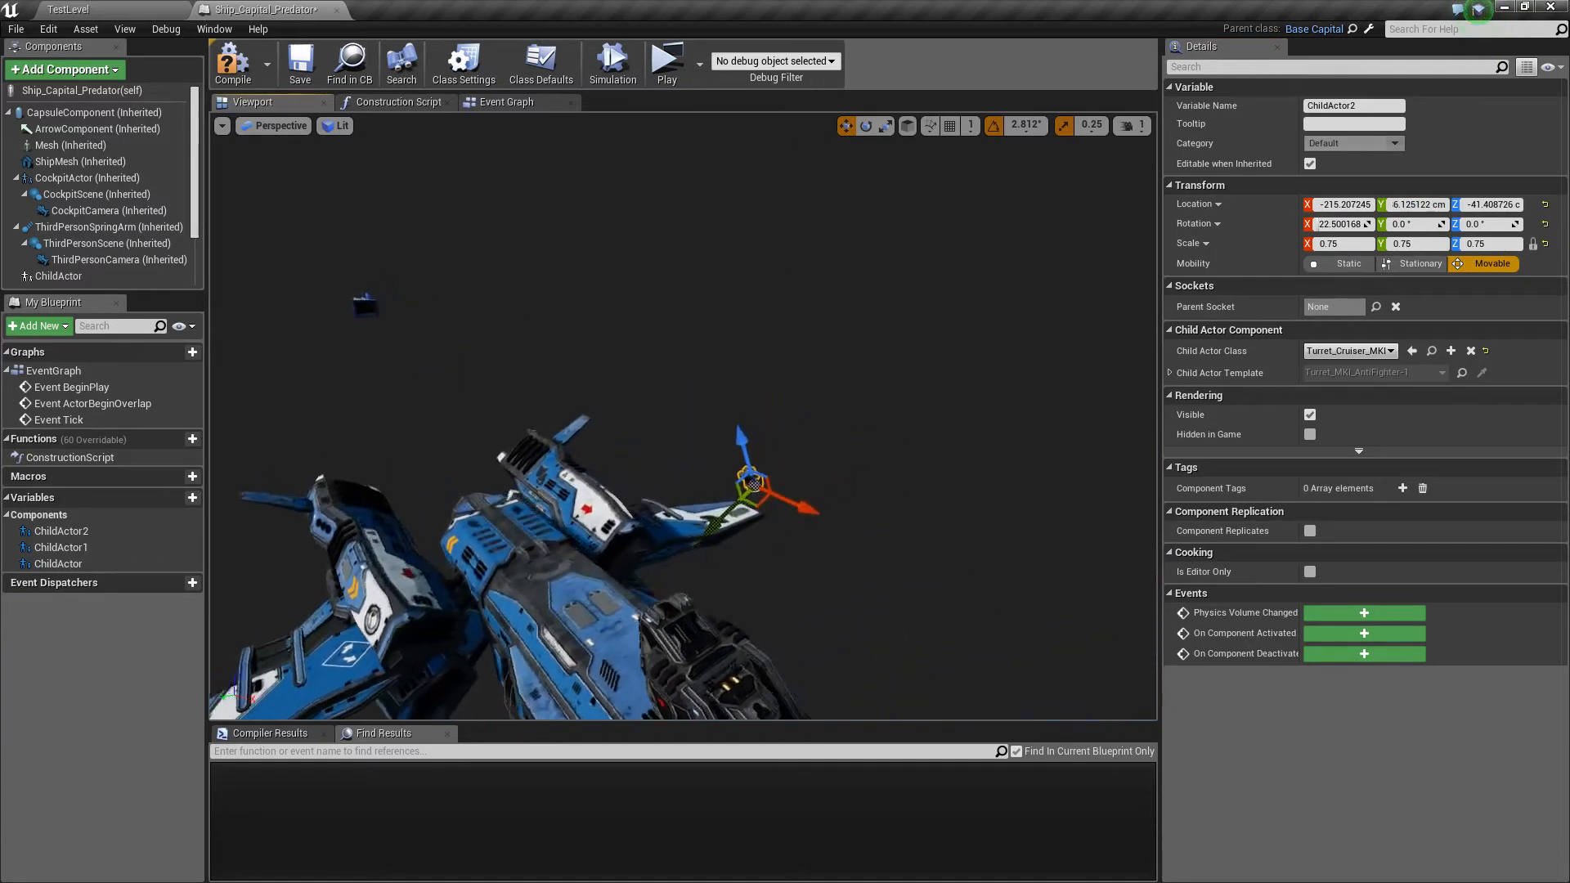
right_click_drag(936, 396, 967, 417)
left_click_drag(790, 456, 788, 457)
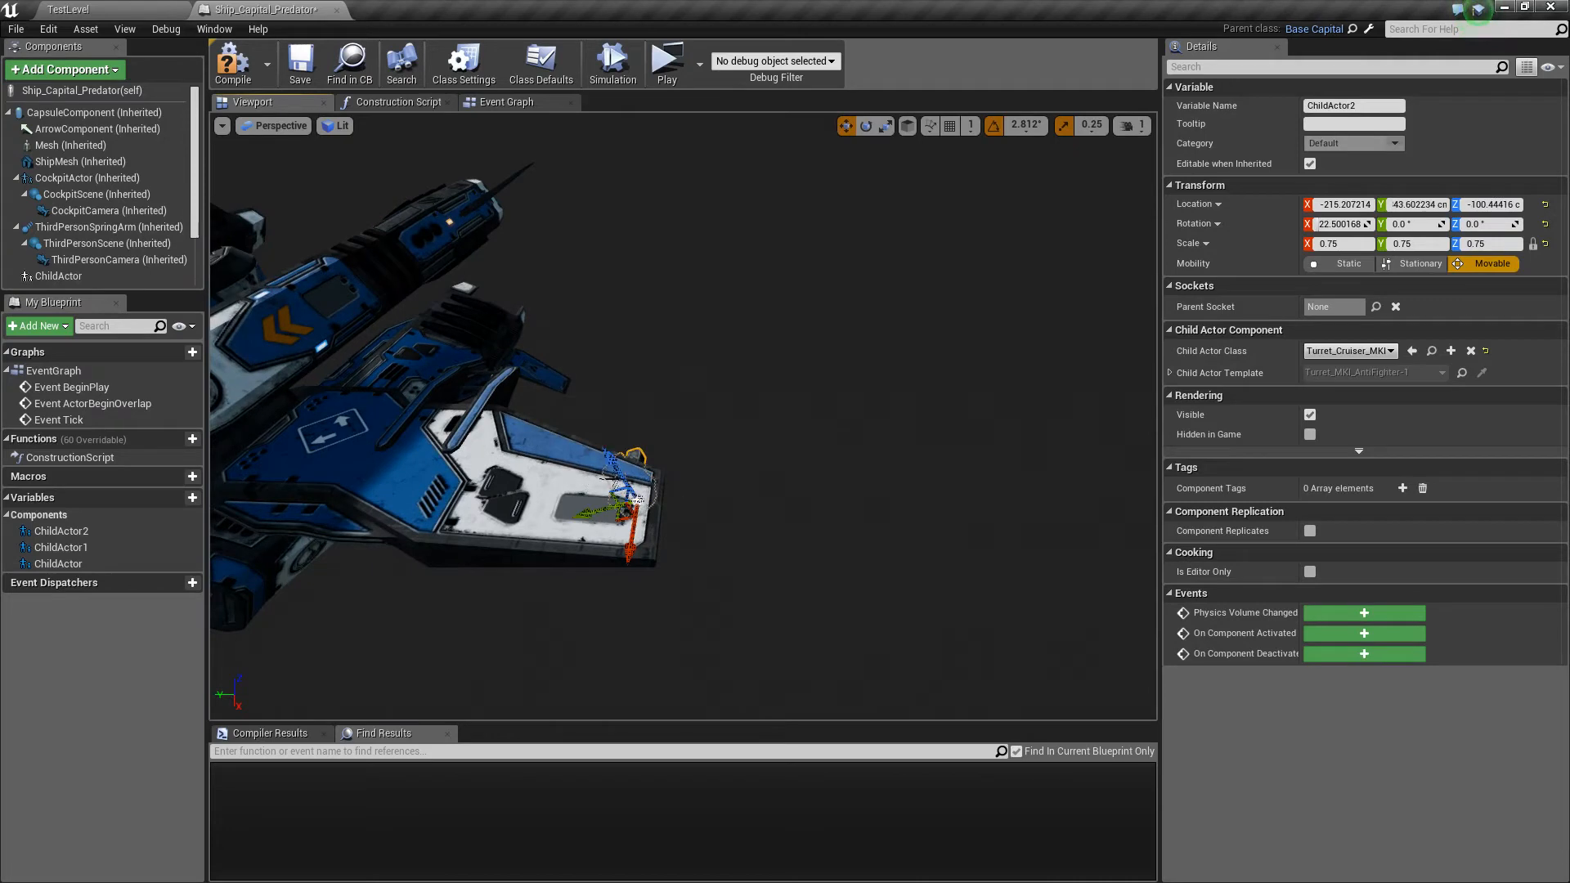
right_click_drag(857, 258, 806, 270)
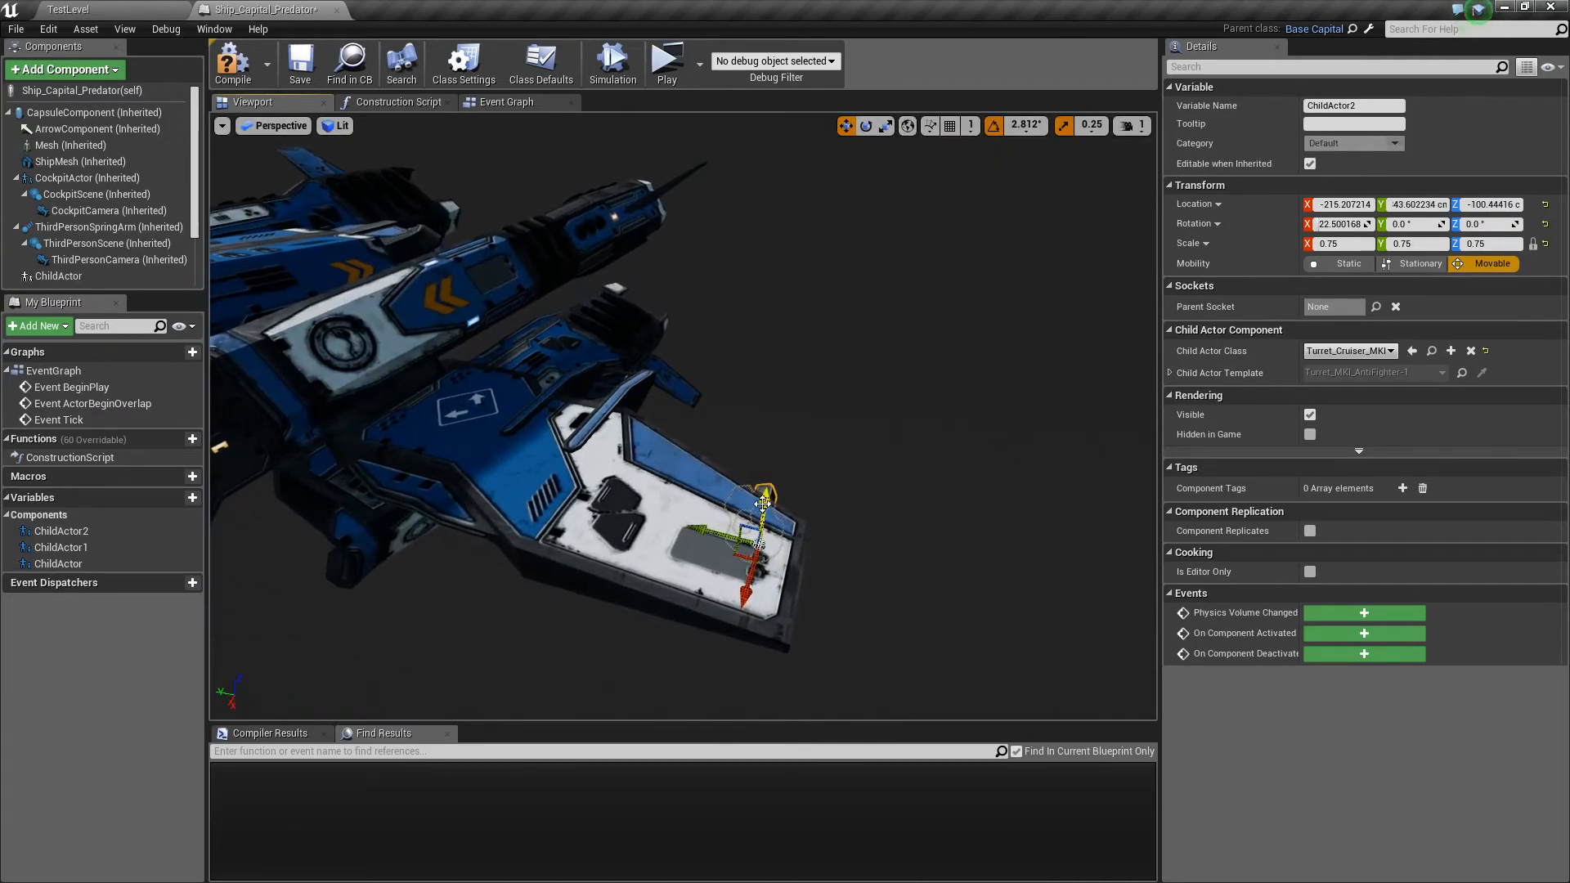
left_click_drag(763, 493, 770, 418)
Tilt the duplicated turret to about -14.06° about X and raise it to about Z -7 cm on the wing surface.
left_click_drag(754, 519, 822, 556)
key("e")
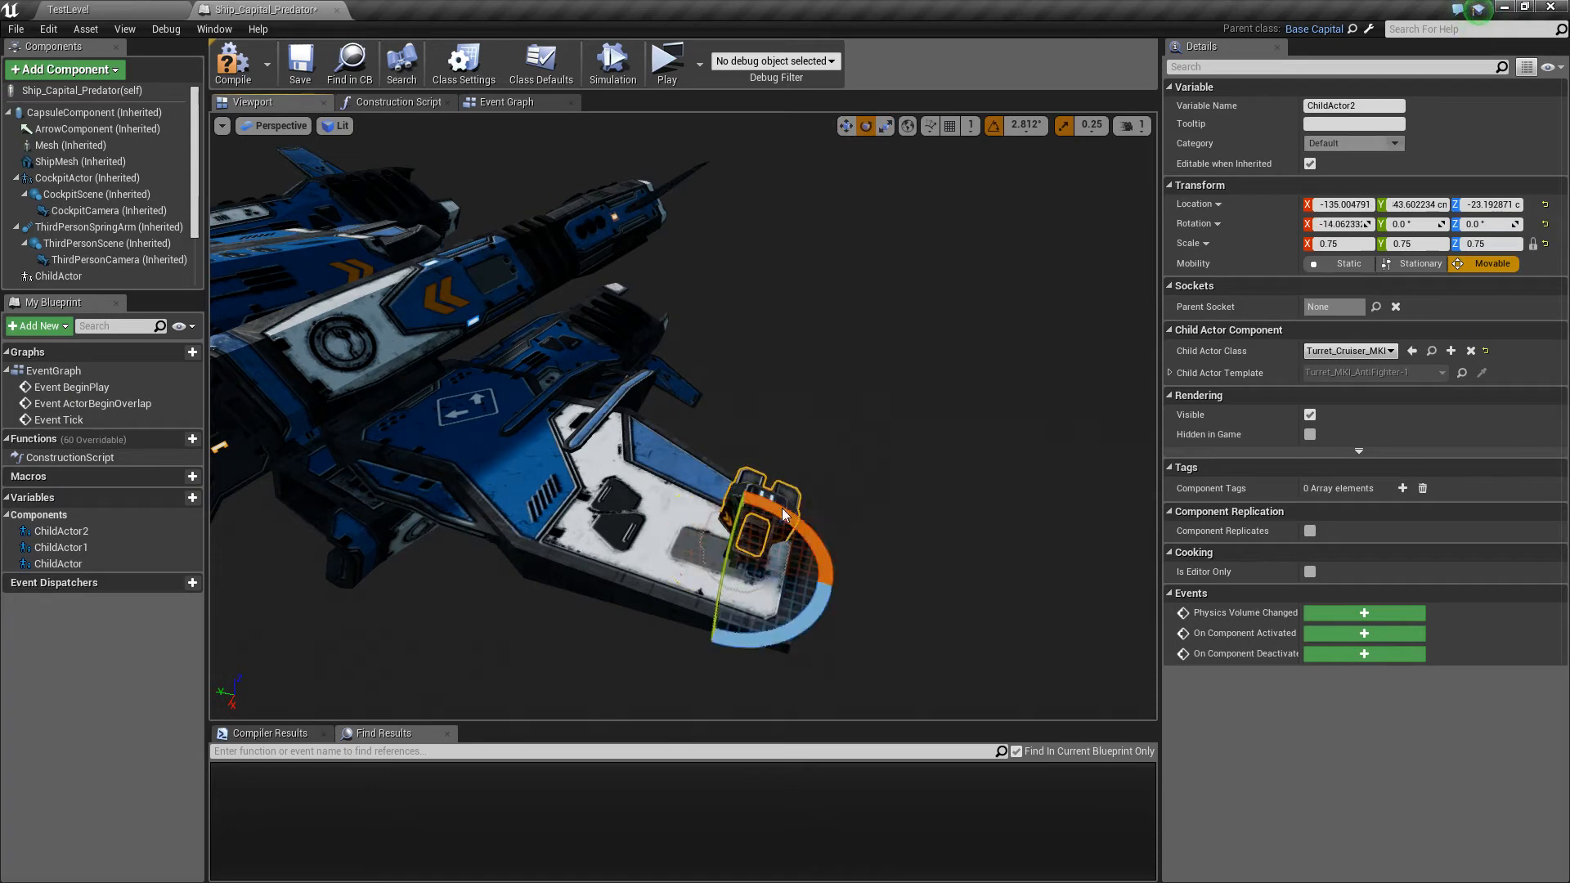
right_click_drag(822, 556, 824, 584)
key("w")
left_click_drag(750, 442, 754, 417)
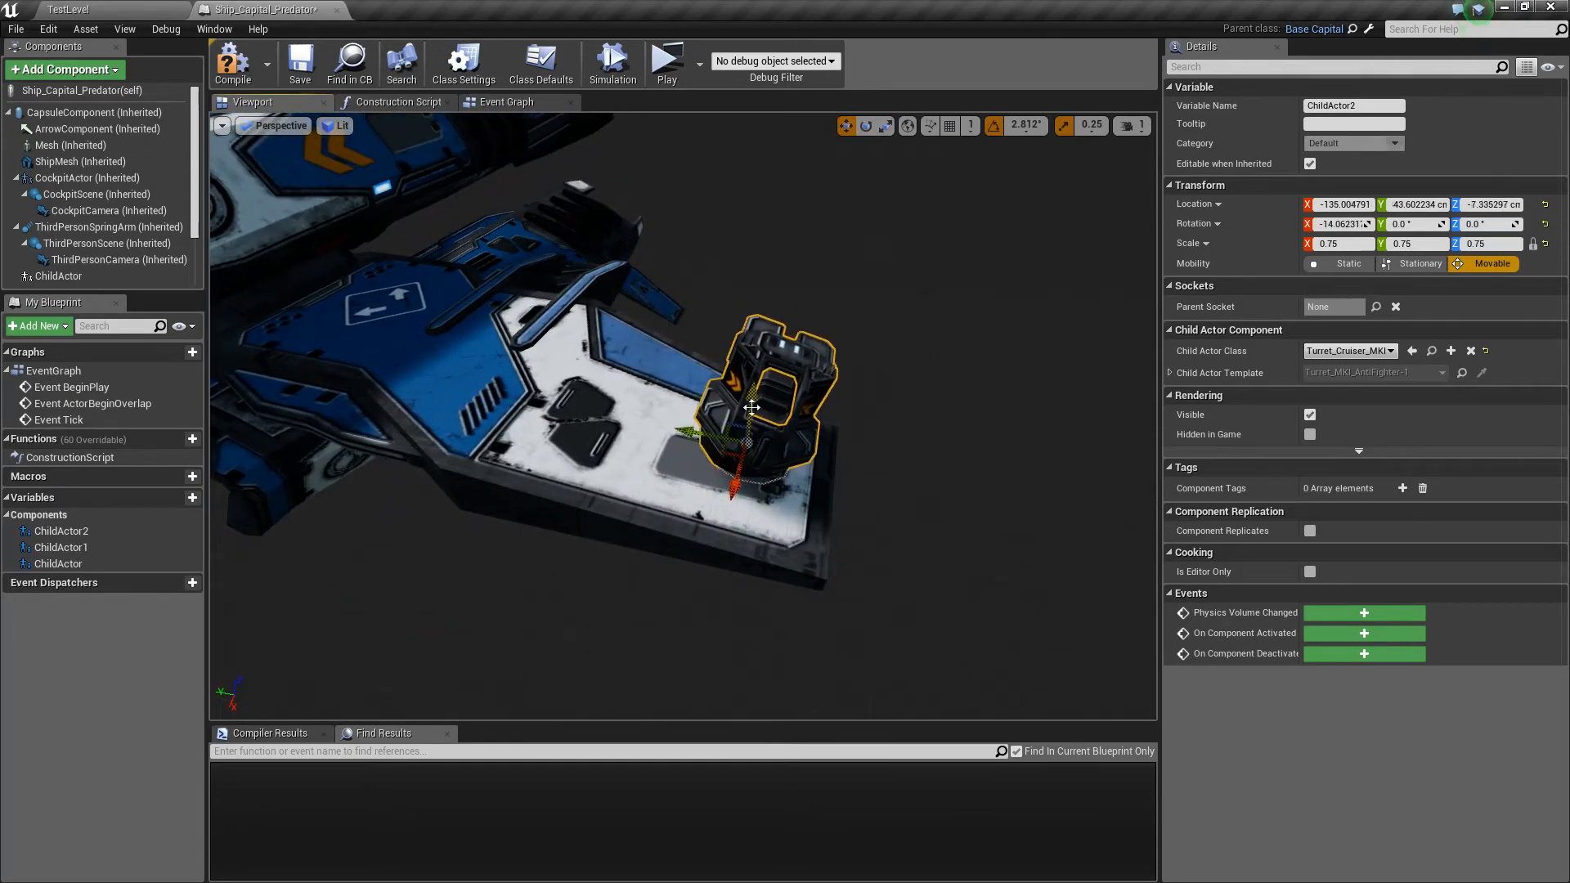
mouse_move(754, 417)
right_mouse_down()
mouse_move(705, 400)
mouse_move(754, 421)
right_mouse_up()
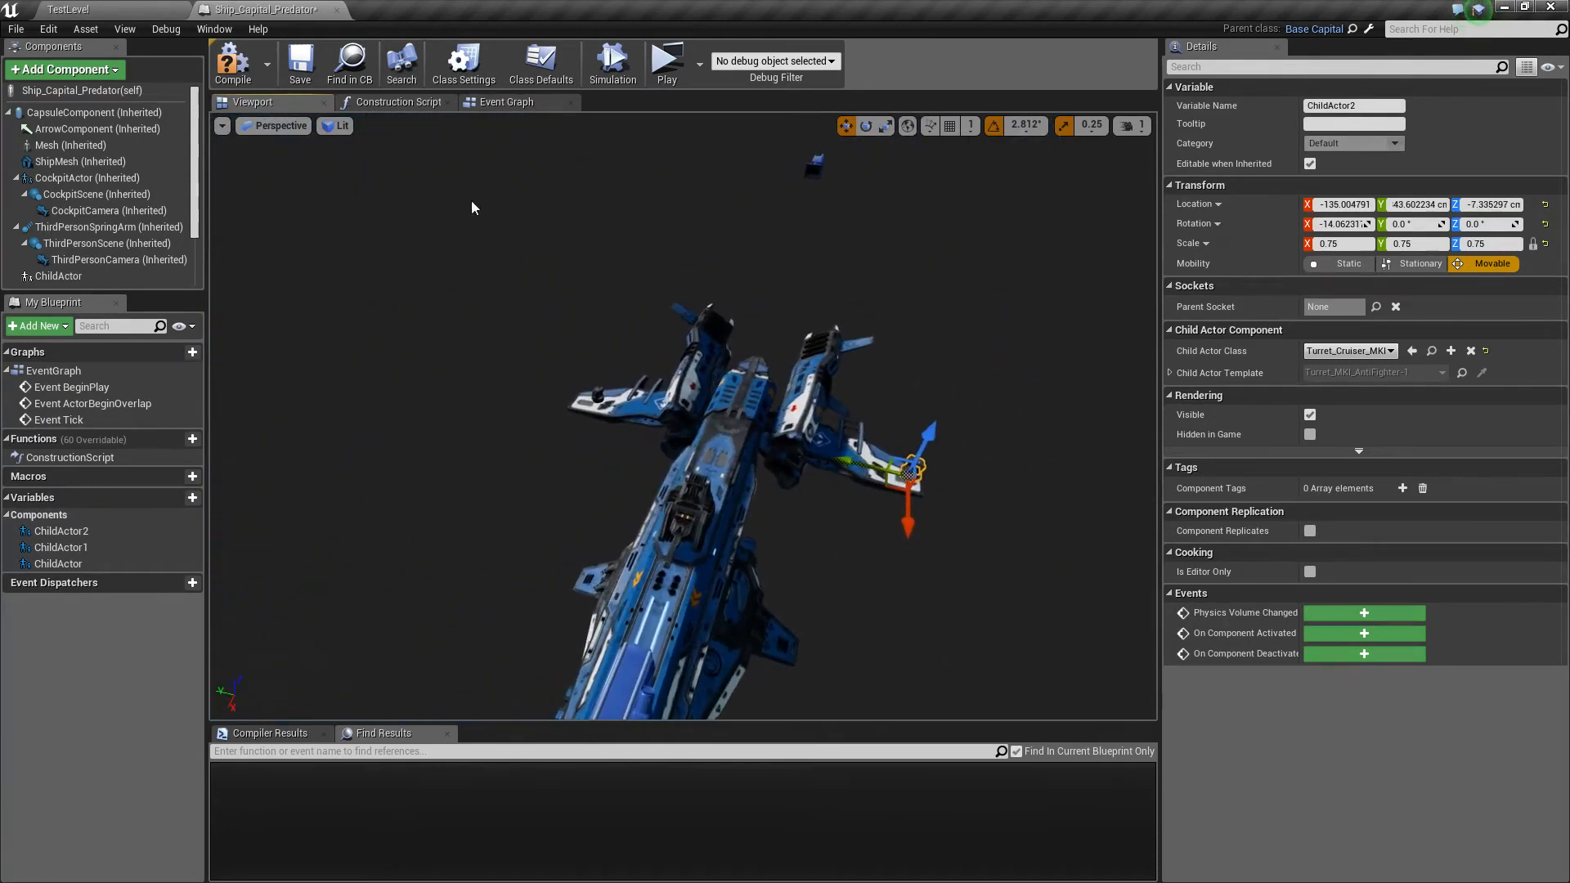
Compile and save the Ship_Capital_Predator blueprint and close it.
left_click(247, 80)
left_click(298, 72)
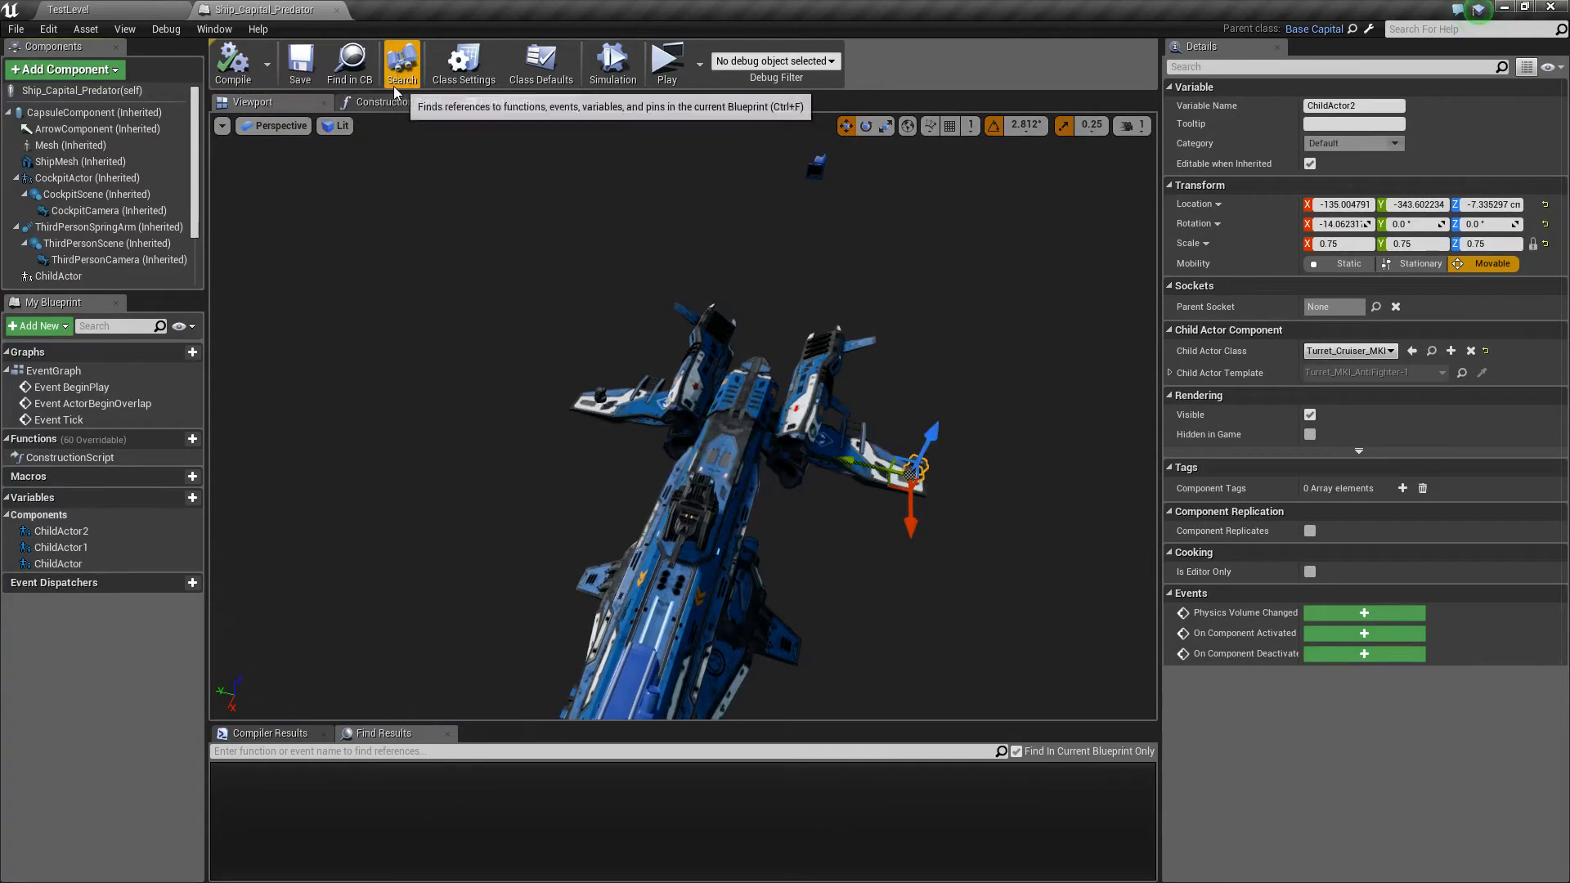
middle_click(287, 5)
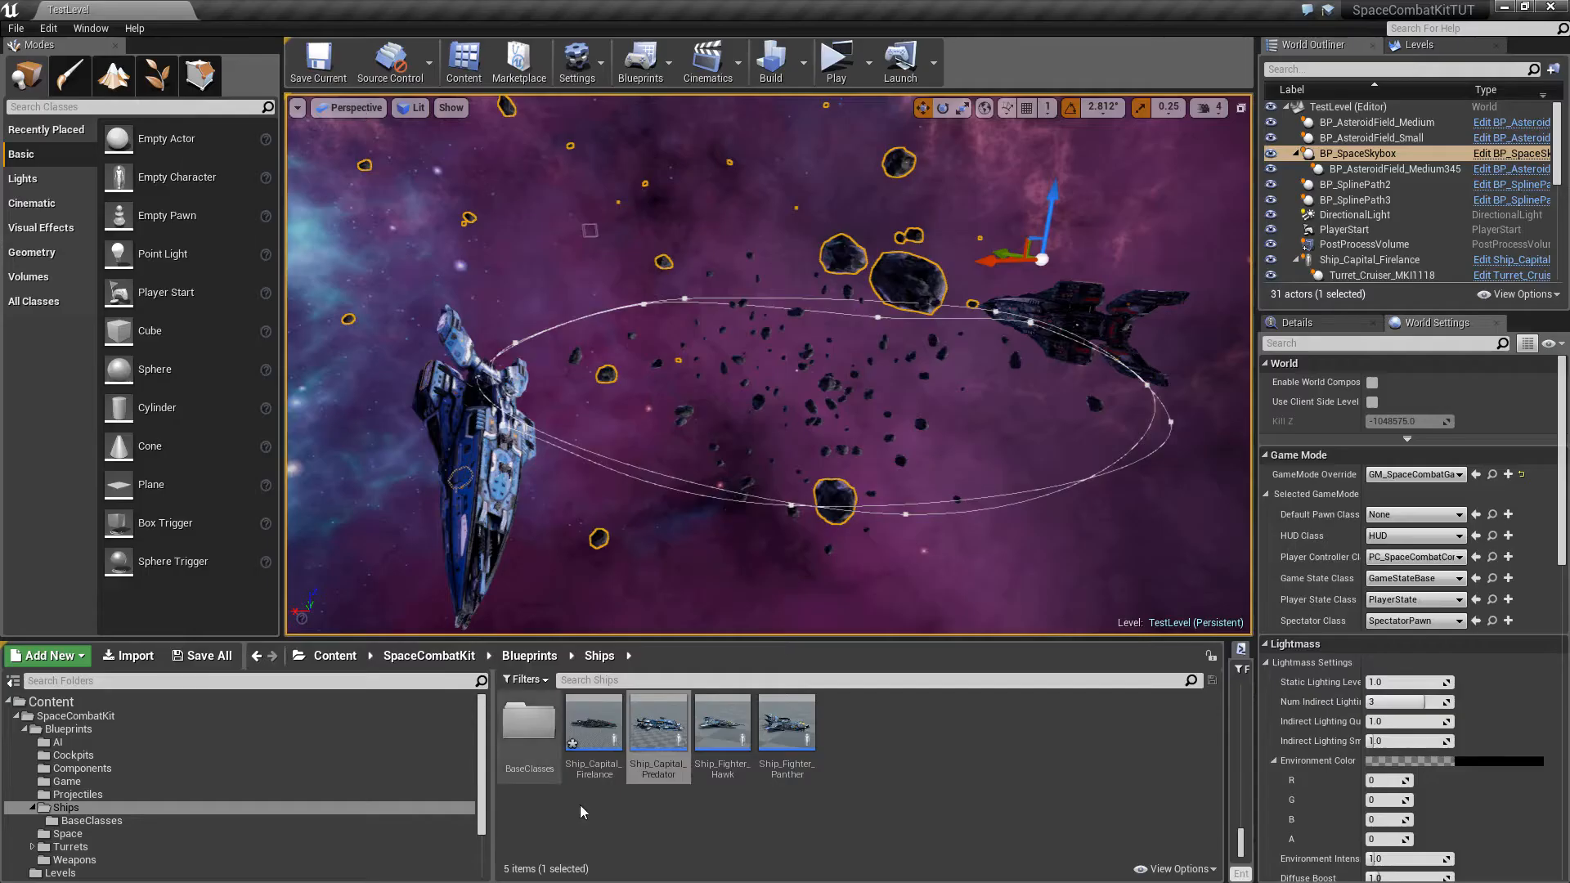
Open the ScifiFrigatePredatorHull static mesh from the Meshes/ScifiFrigatePredator folder for editing.
scroll(296, 810, "down", 2)
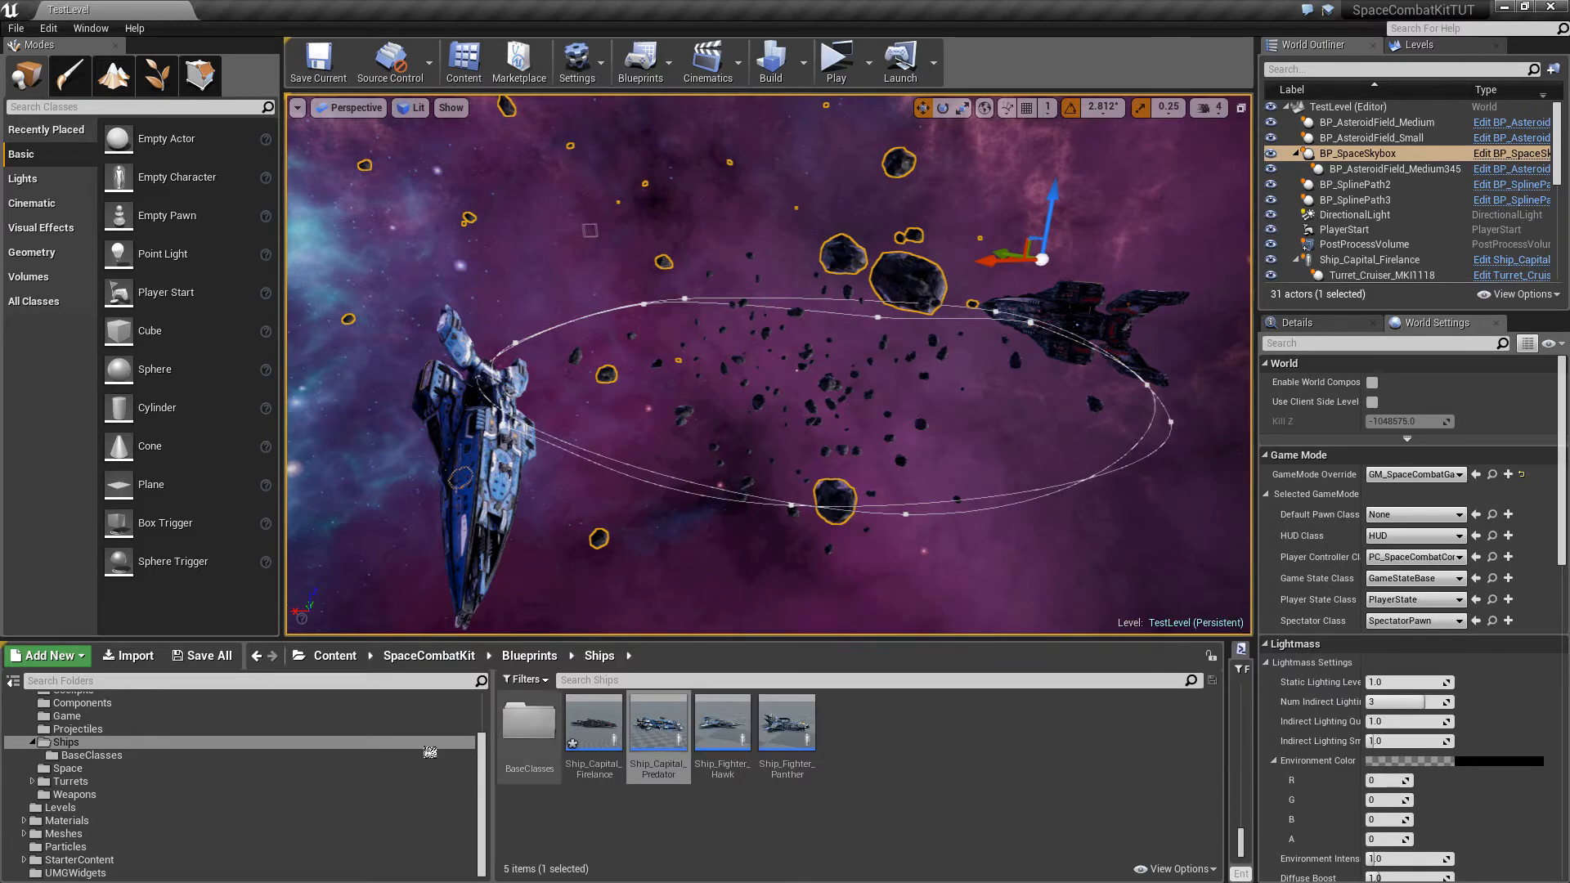
left_click(63, 834)
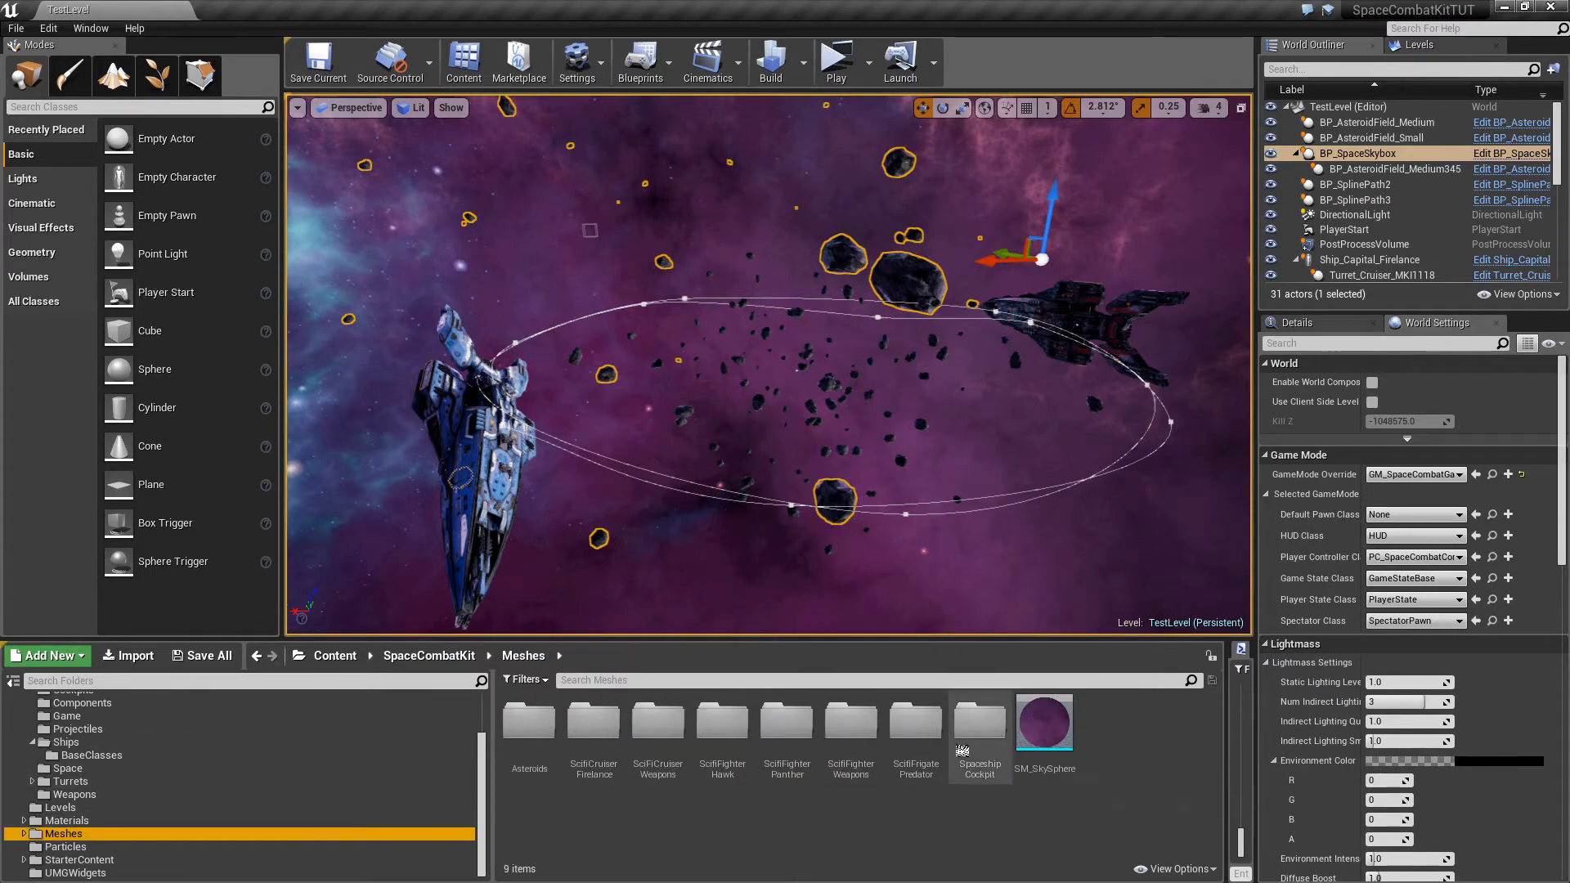
left_click(929, 738)
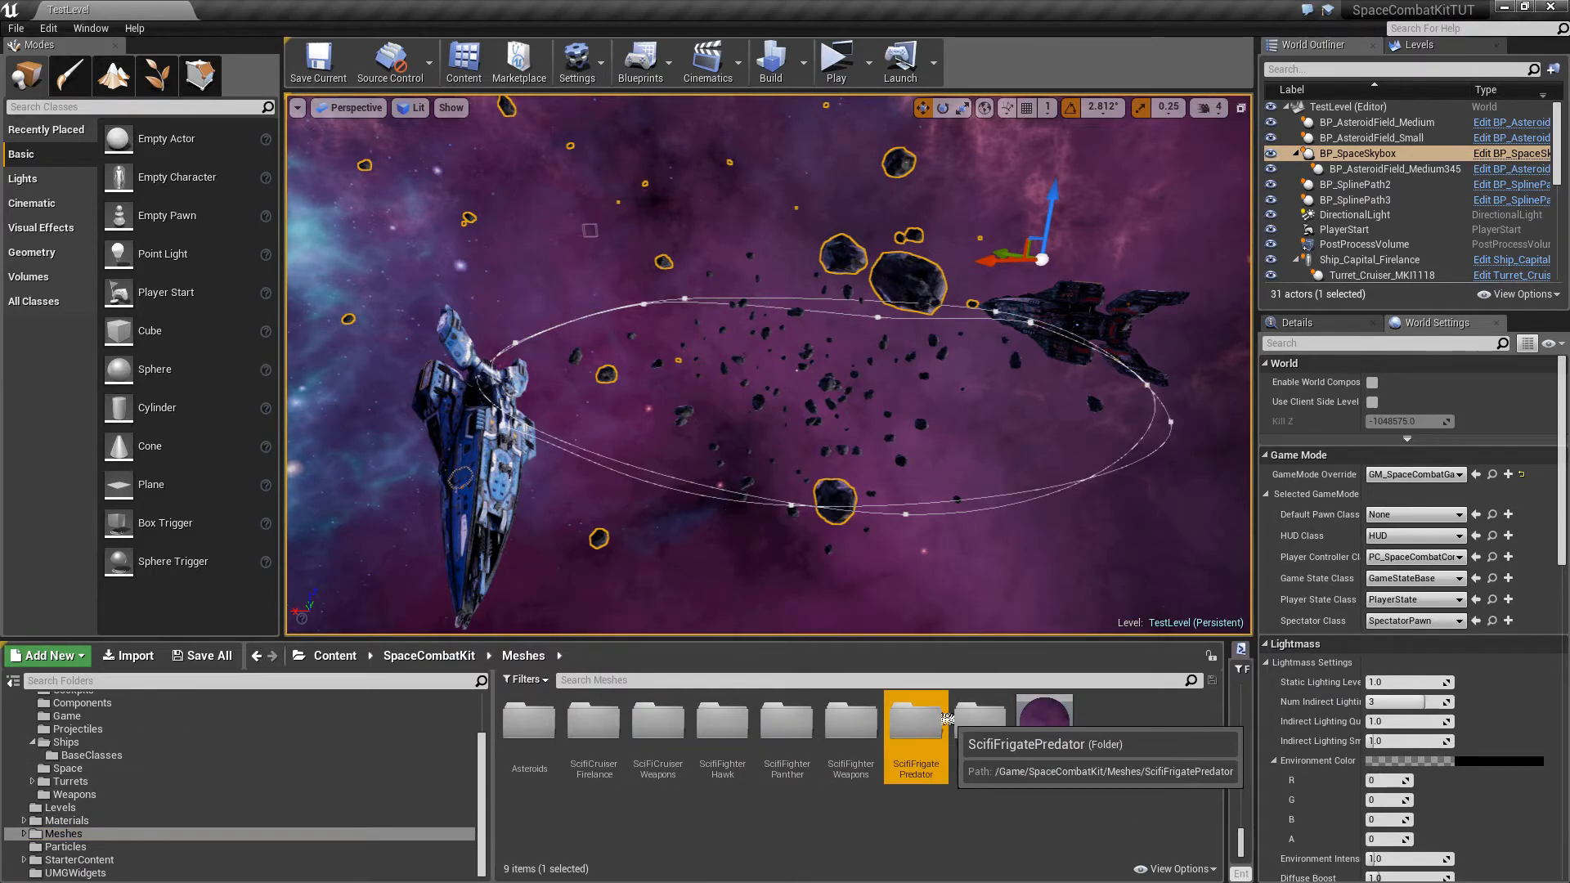
double_click(929, 738)
right_click(549, 747)
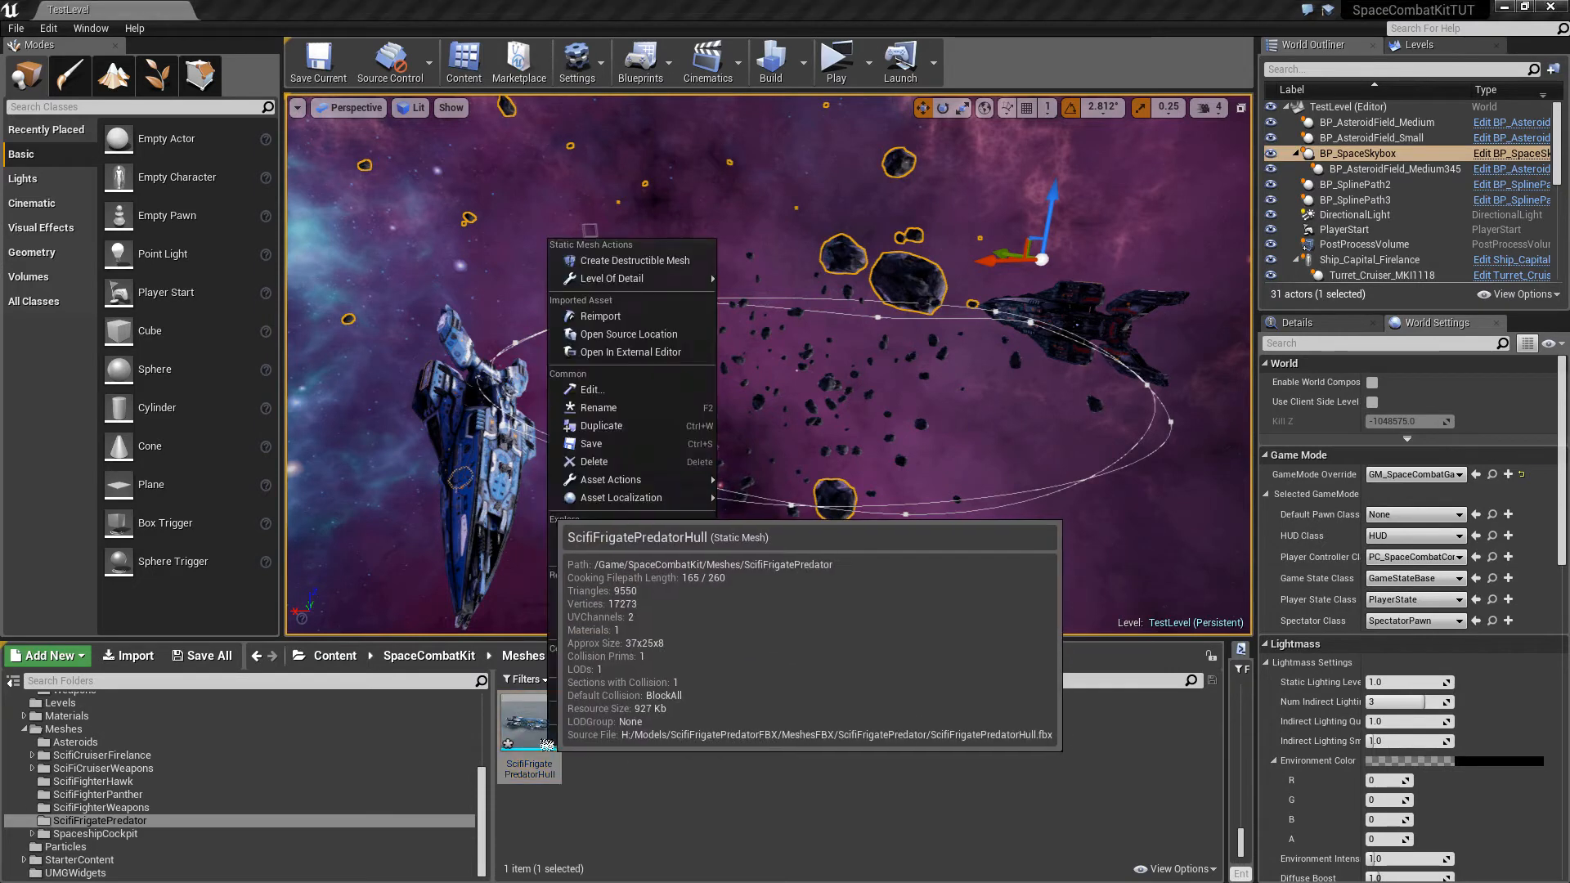
left_click(636, 398)
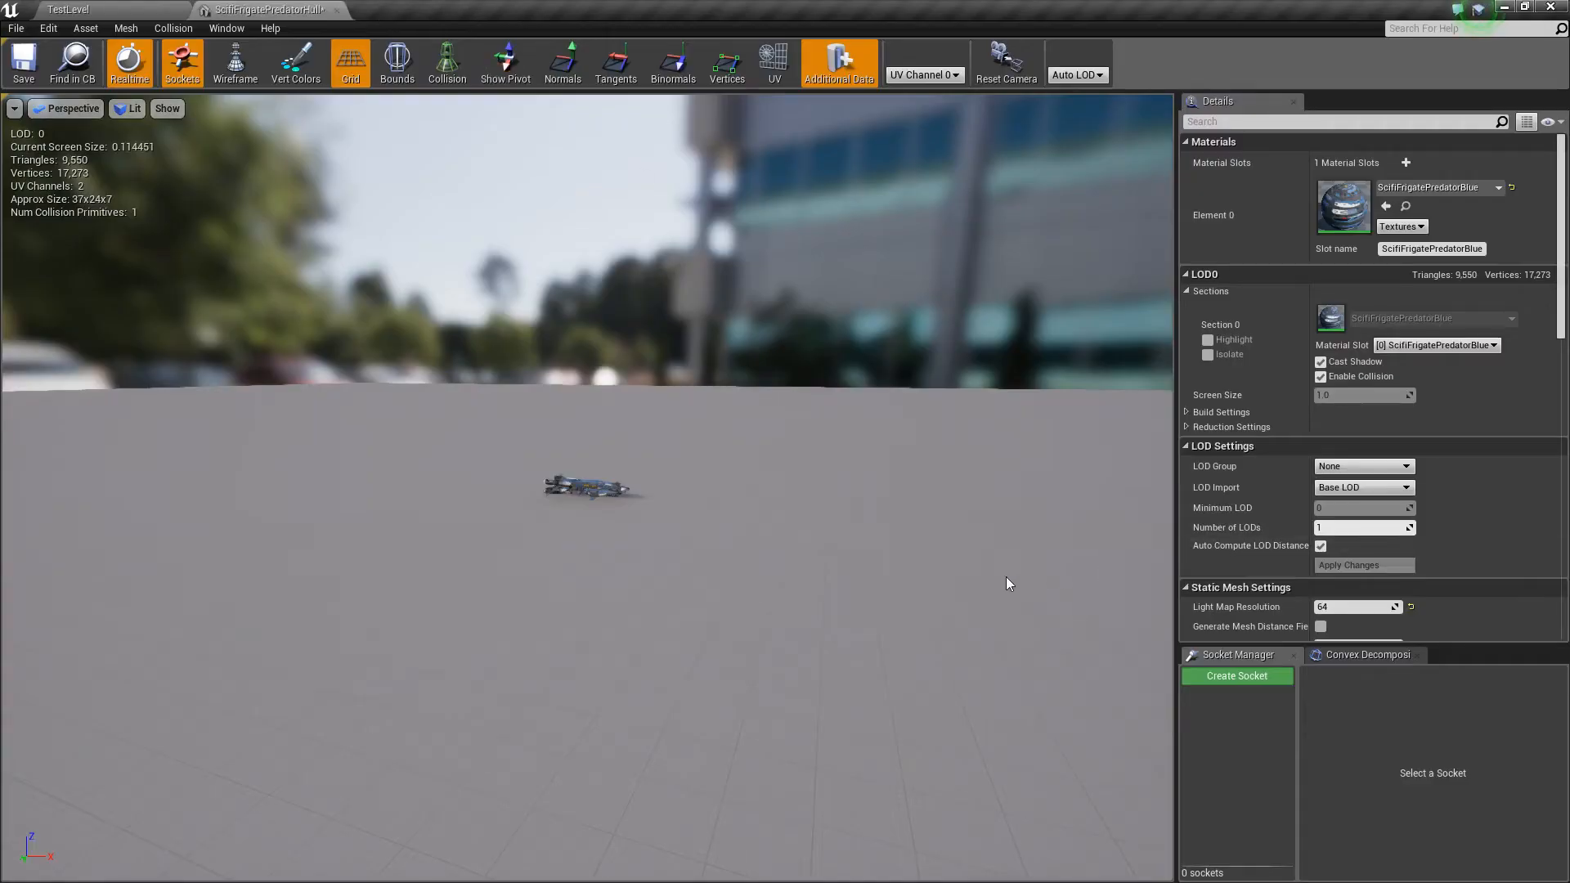
Generate convex decomposition collision for the hull mesh with accuracy 1.0 and 32 max hull verts.
right_click_drag(716, 477, 709, 477)
scroll(715, 477, "up", 4)
scroll(716, 477, "down", 4)
scroll(716, 477, "up", 2)
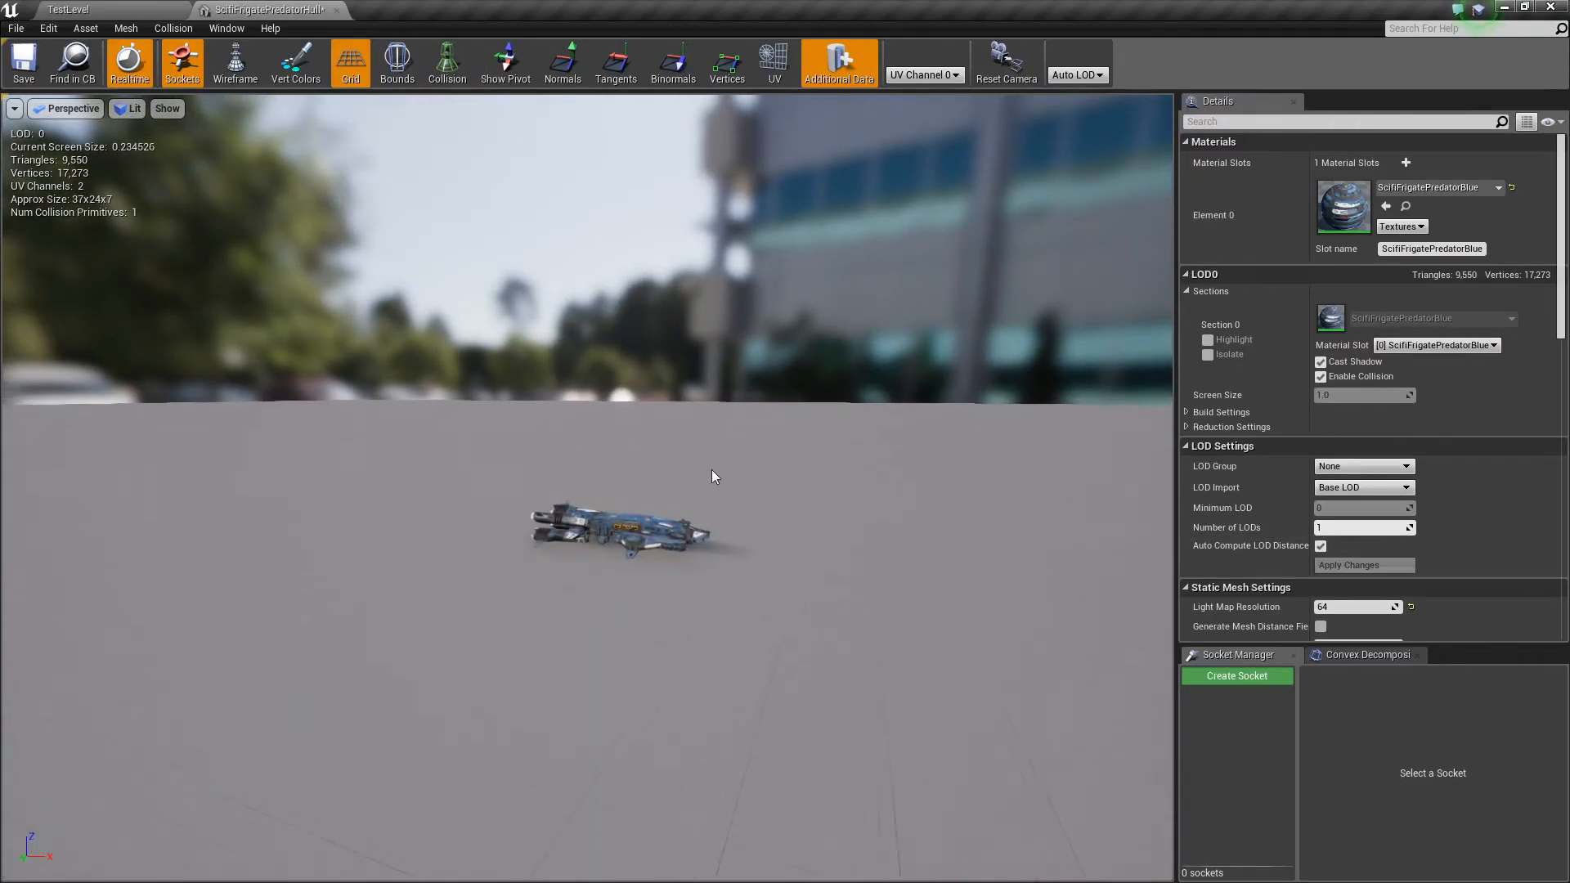
left_click(1342, 660)
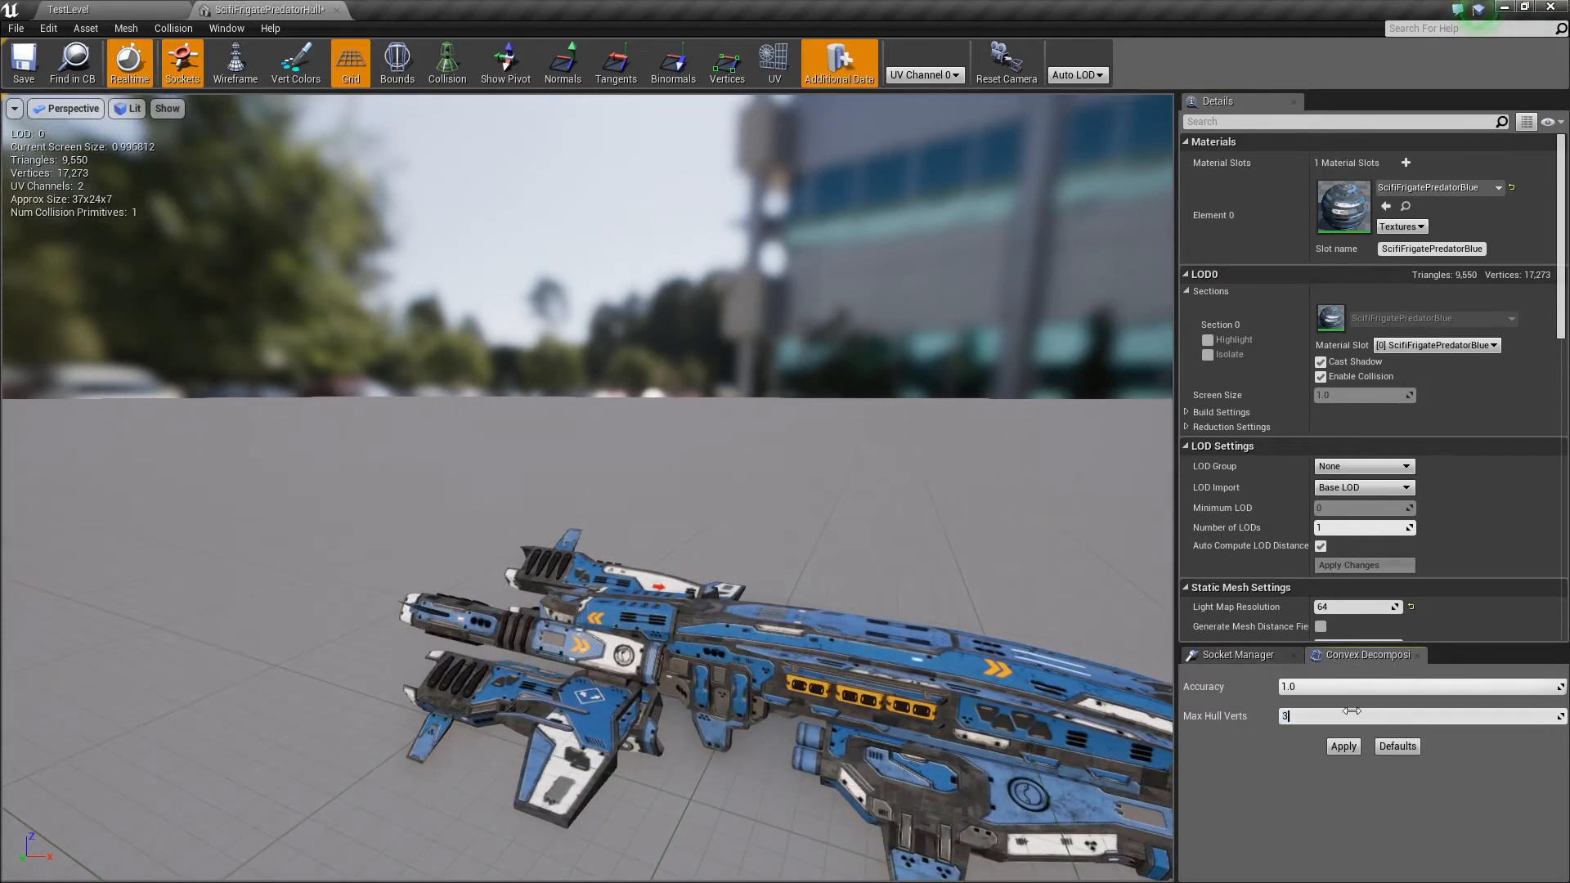
left_click(1345, 747)
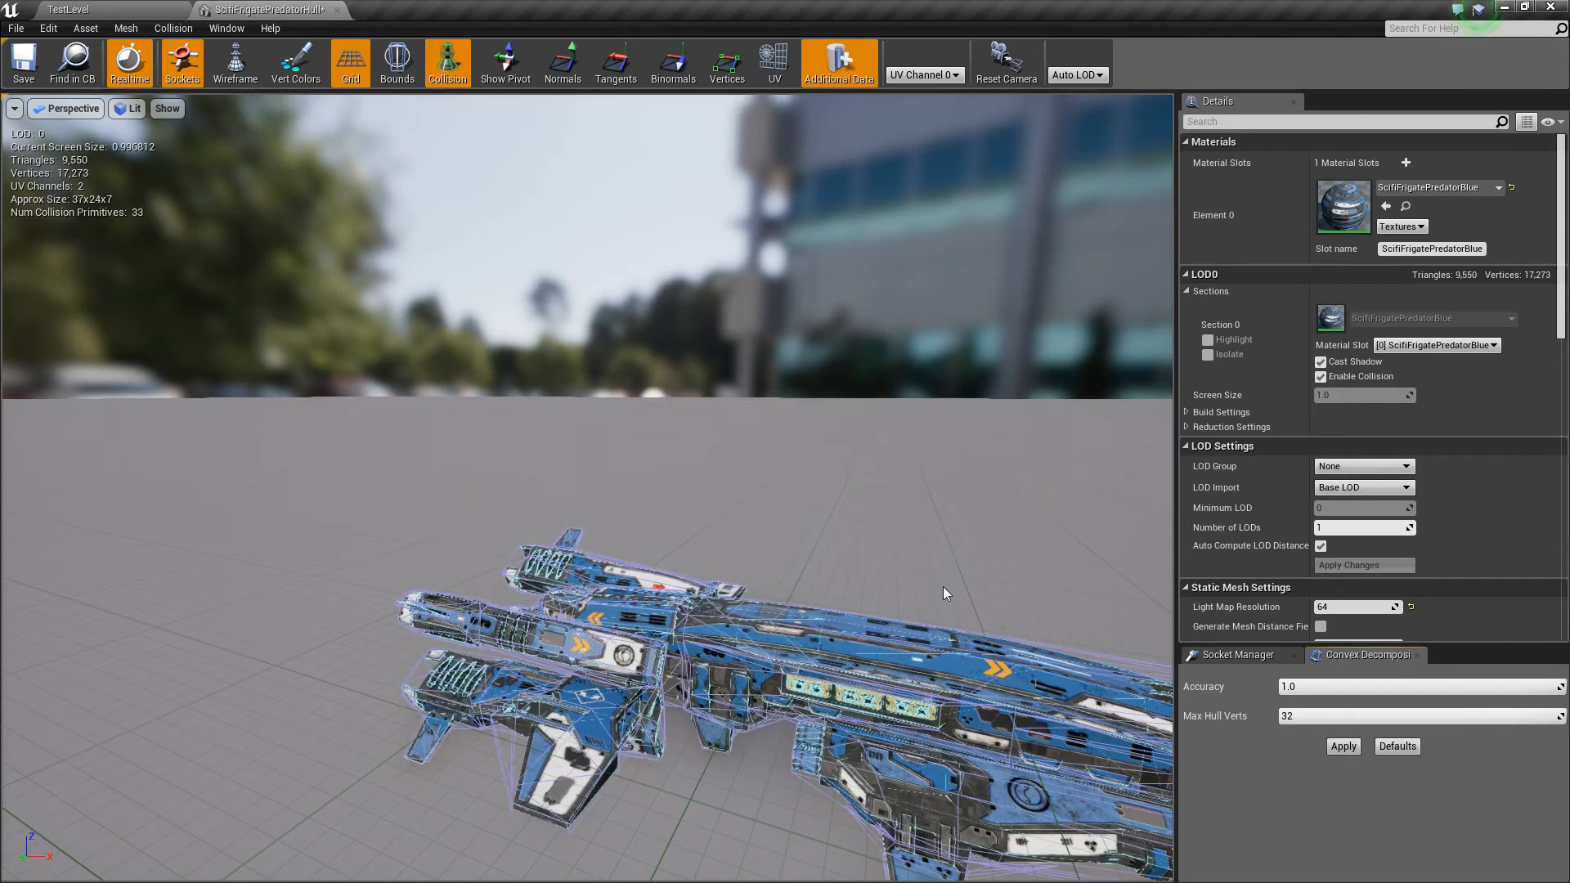
Examine the generated collision hulls around the wings and the mesh's collision complexity options.
right_click_drag(886, 611, 900, 692)
key("w")
key("s")
key("w")
scroll(886, 618, "up", 1)
scroll(1430, 498, "down", 8)
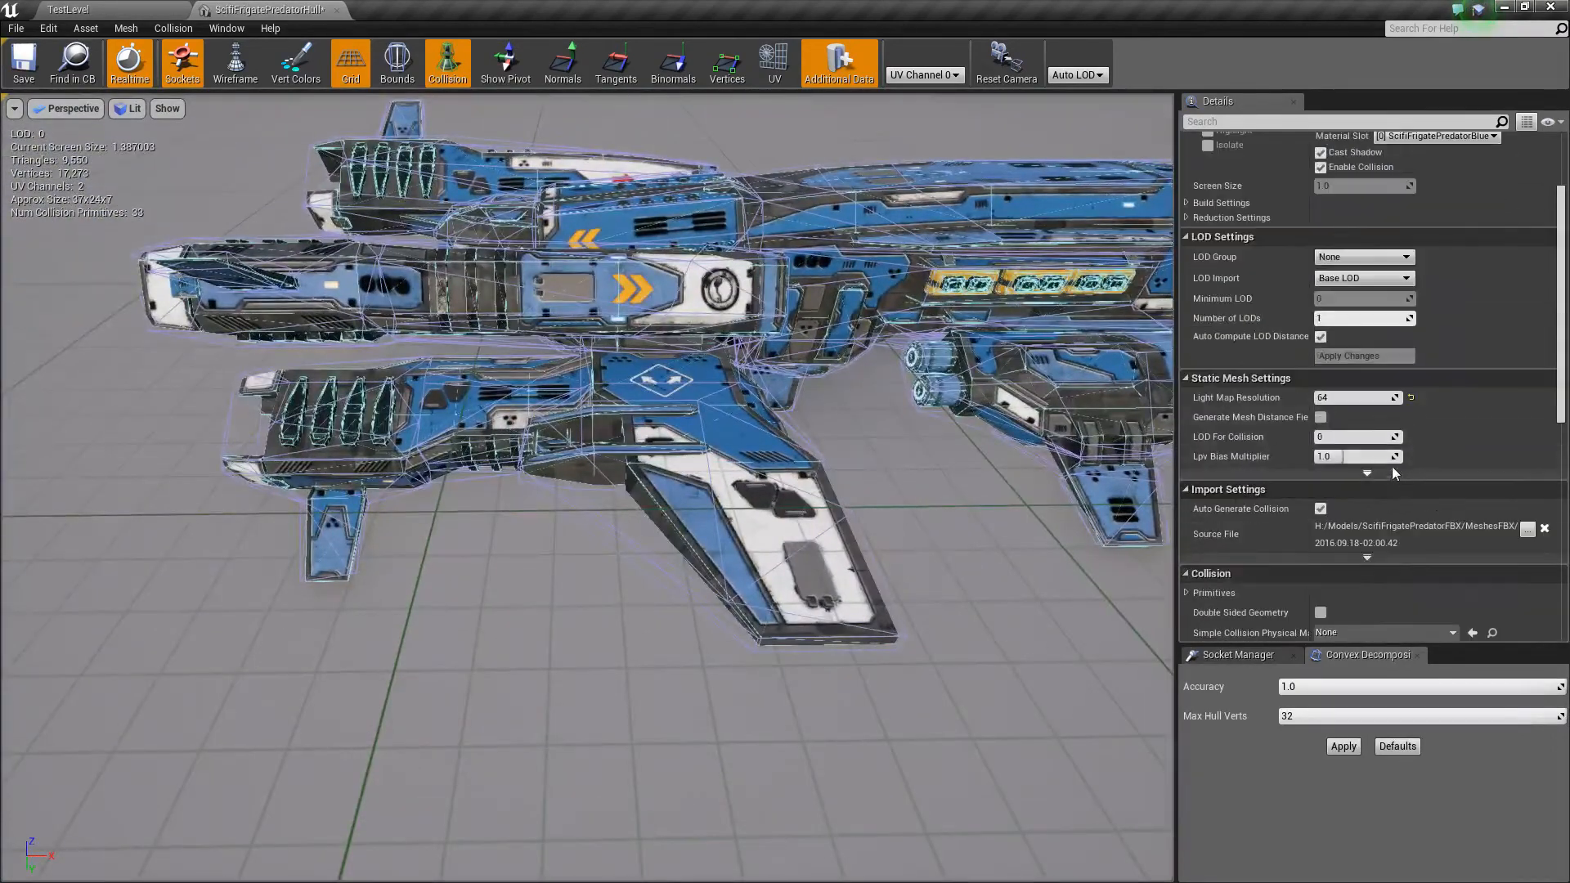
scroll(1327, 411, "down", 4)
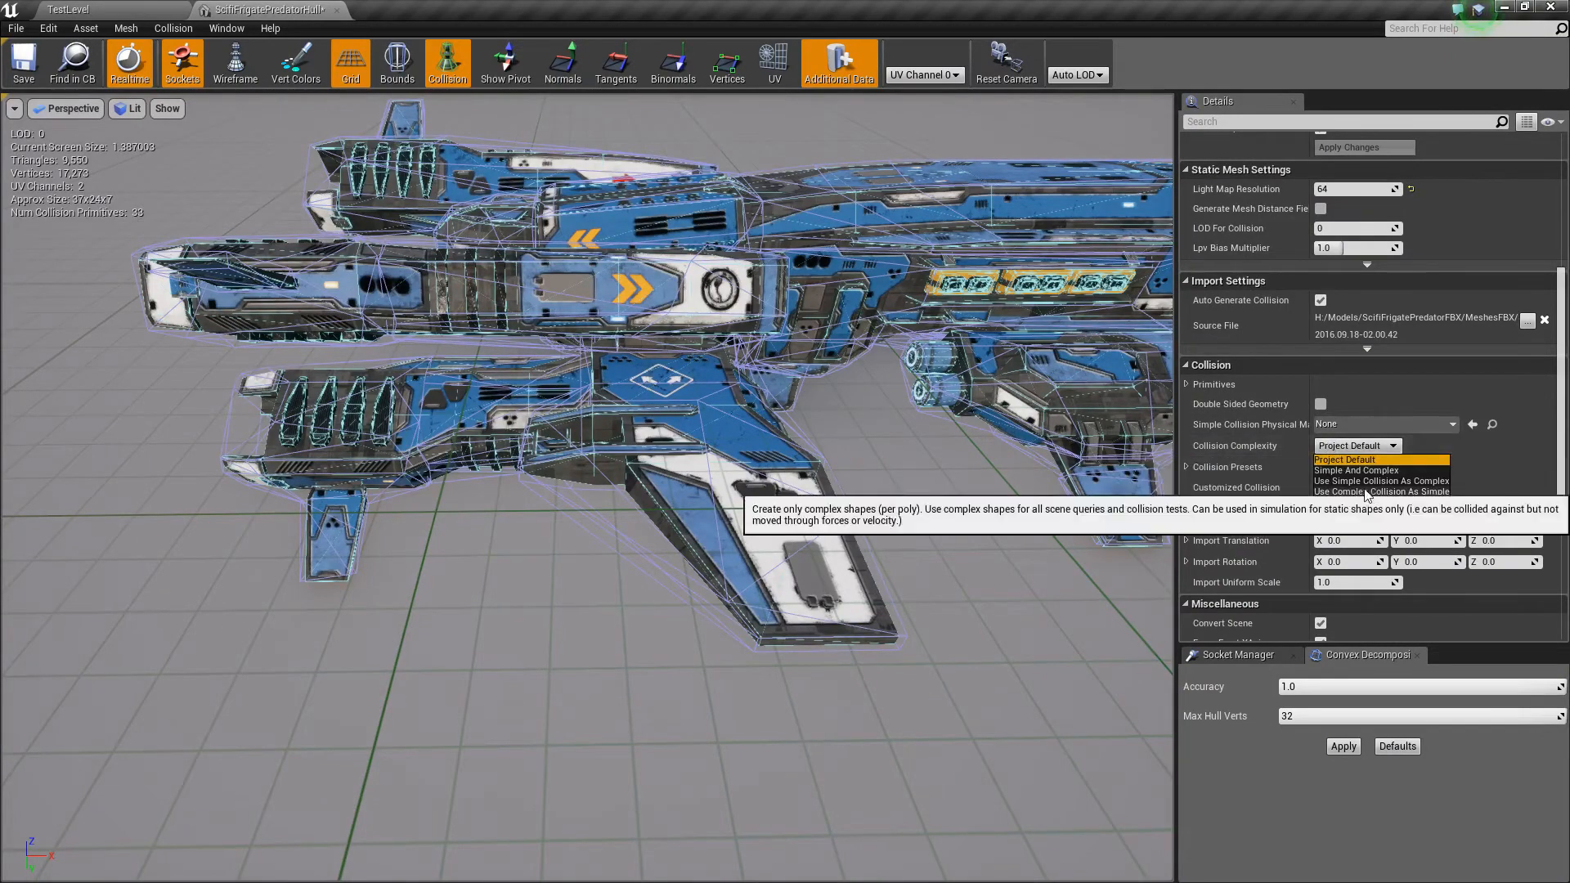
left_click(1378, 446)
right_click_drag(803, 481, 605, 458)
right_click_drag(676, 533, 321, 469)
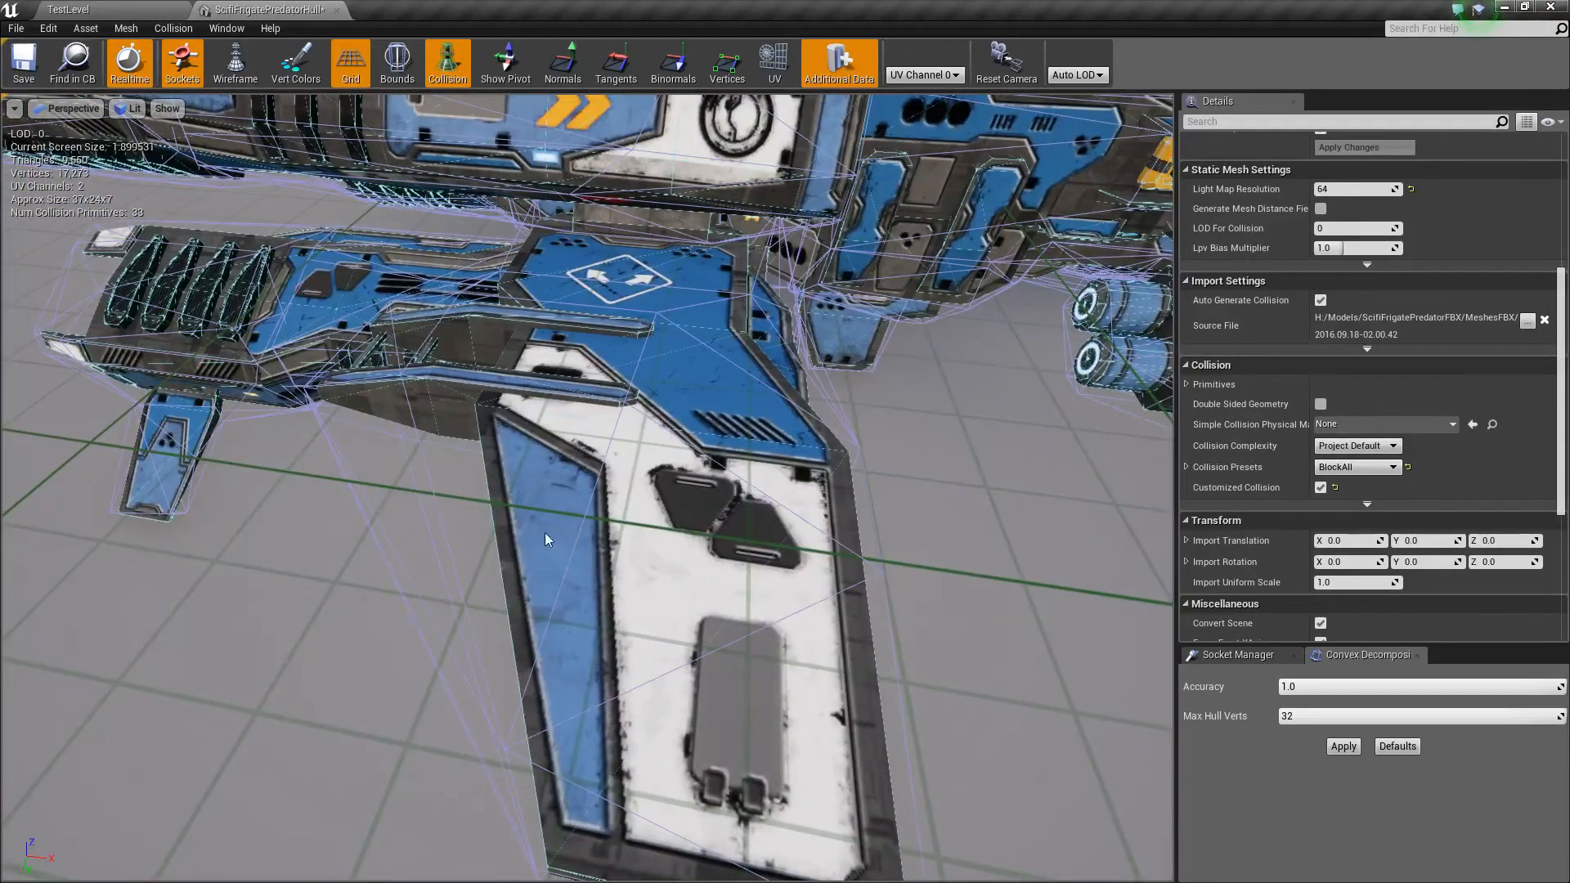
Save the hull mesh, close its editor and save the current level.
left_click(1006, 62)
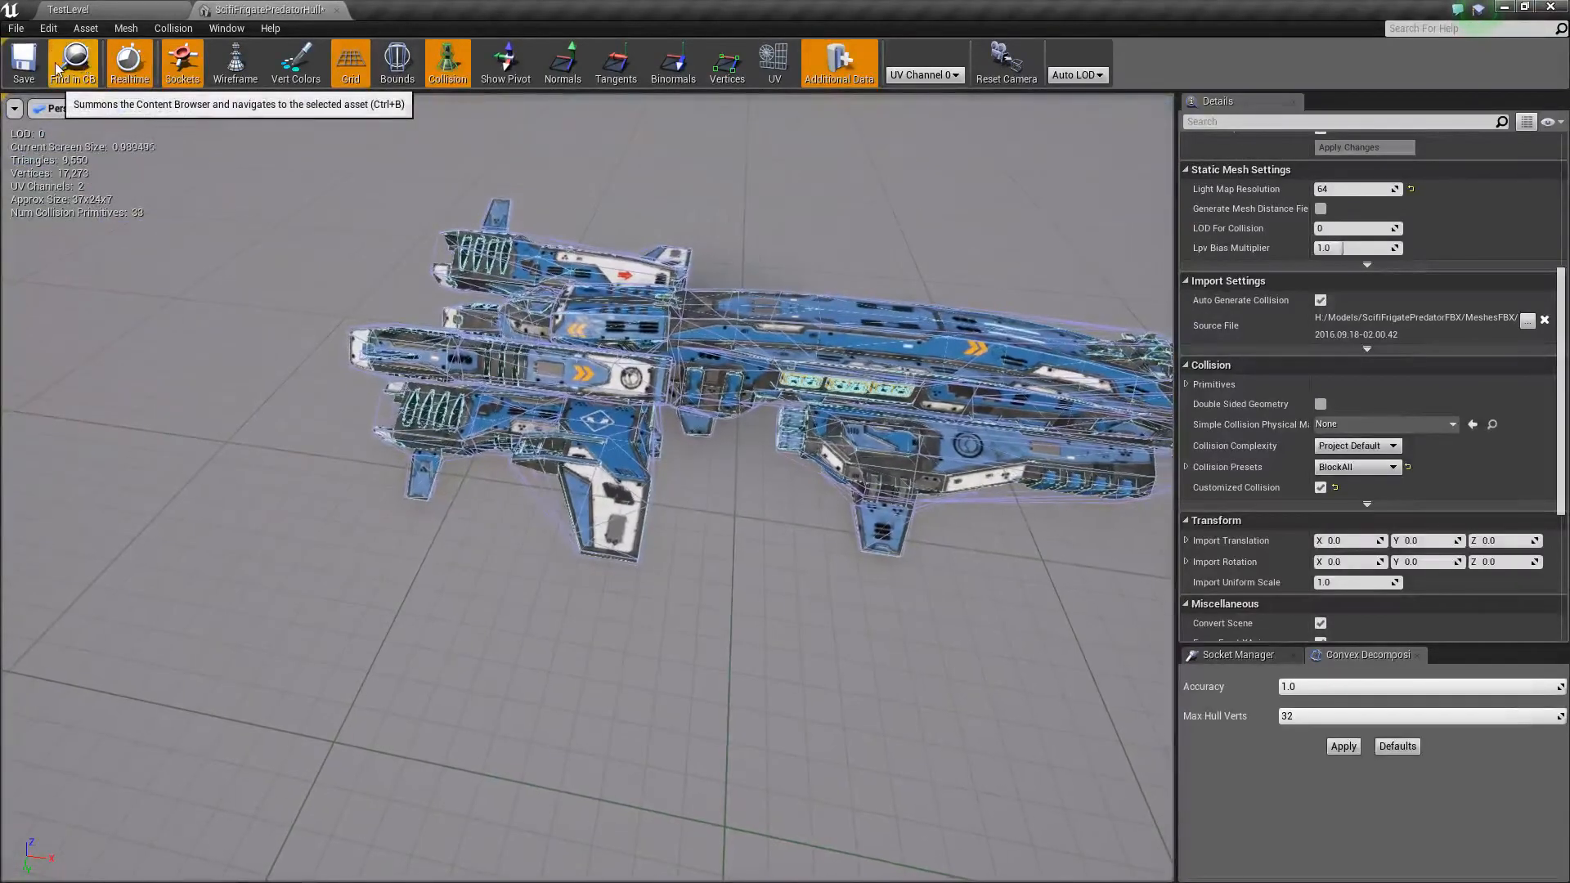
left_click(24, 62)
right_click_drag(519, 414, 702, 450)
left_click(336, 11)
left_click(324, 70)
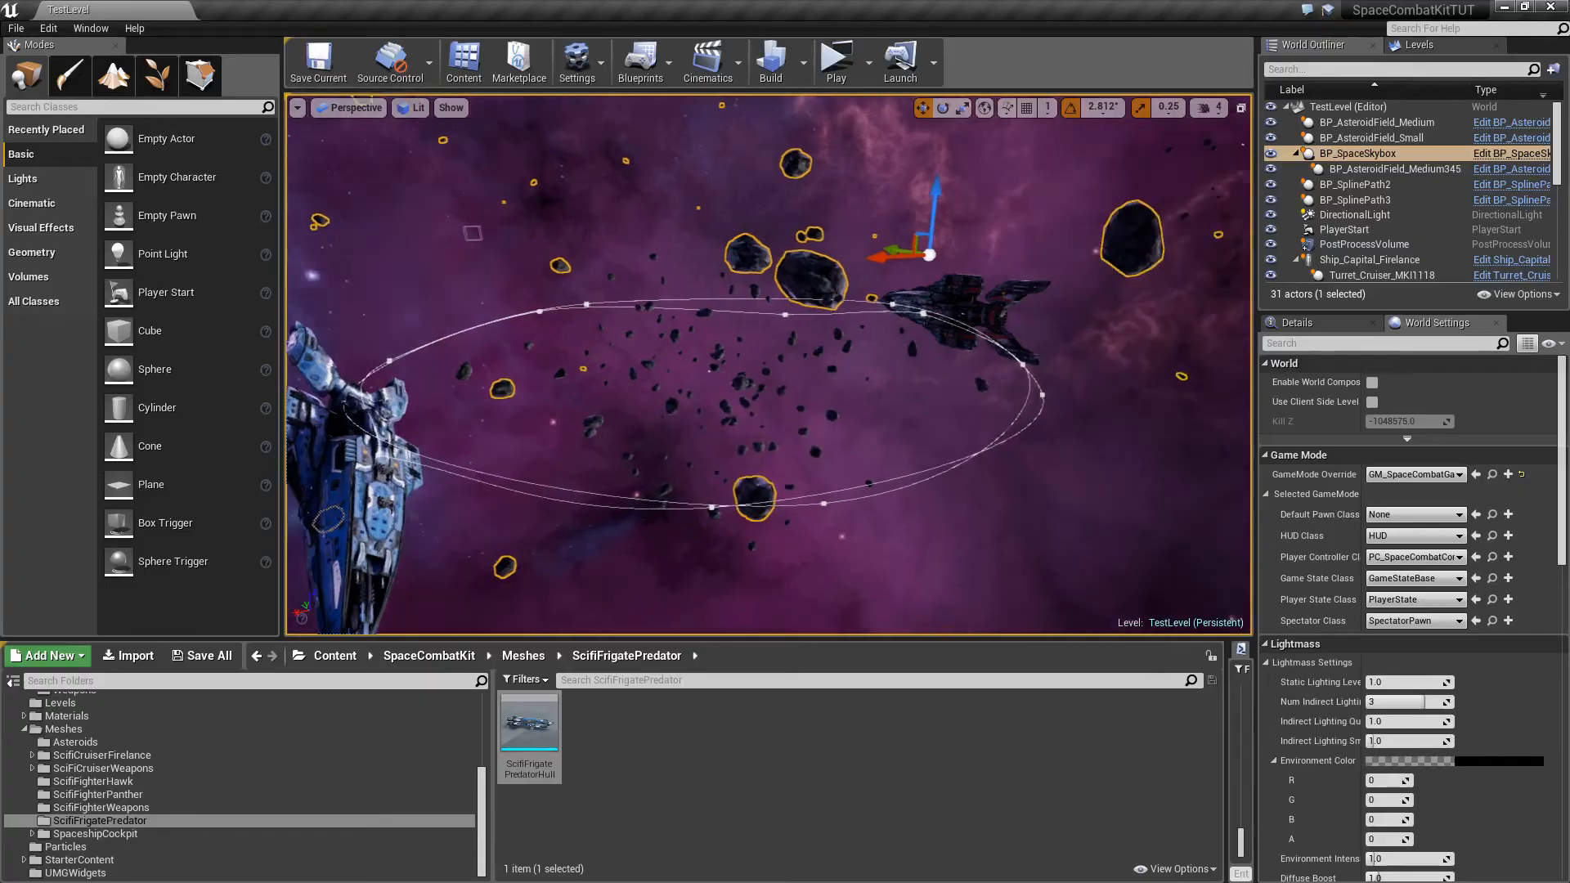
Set the game mode's default pawn class to Ship_Capital_Predator and save the current level.
right_click_drag(1136, 445, 1075, 452)
left_click(1419, 514)
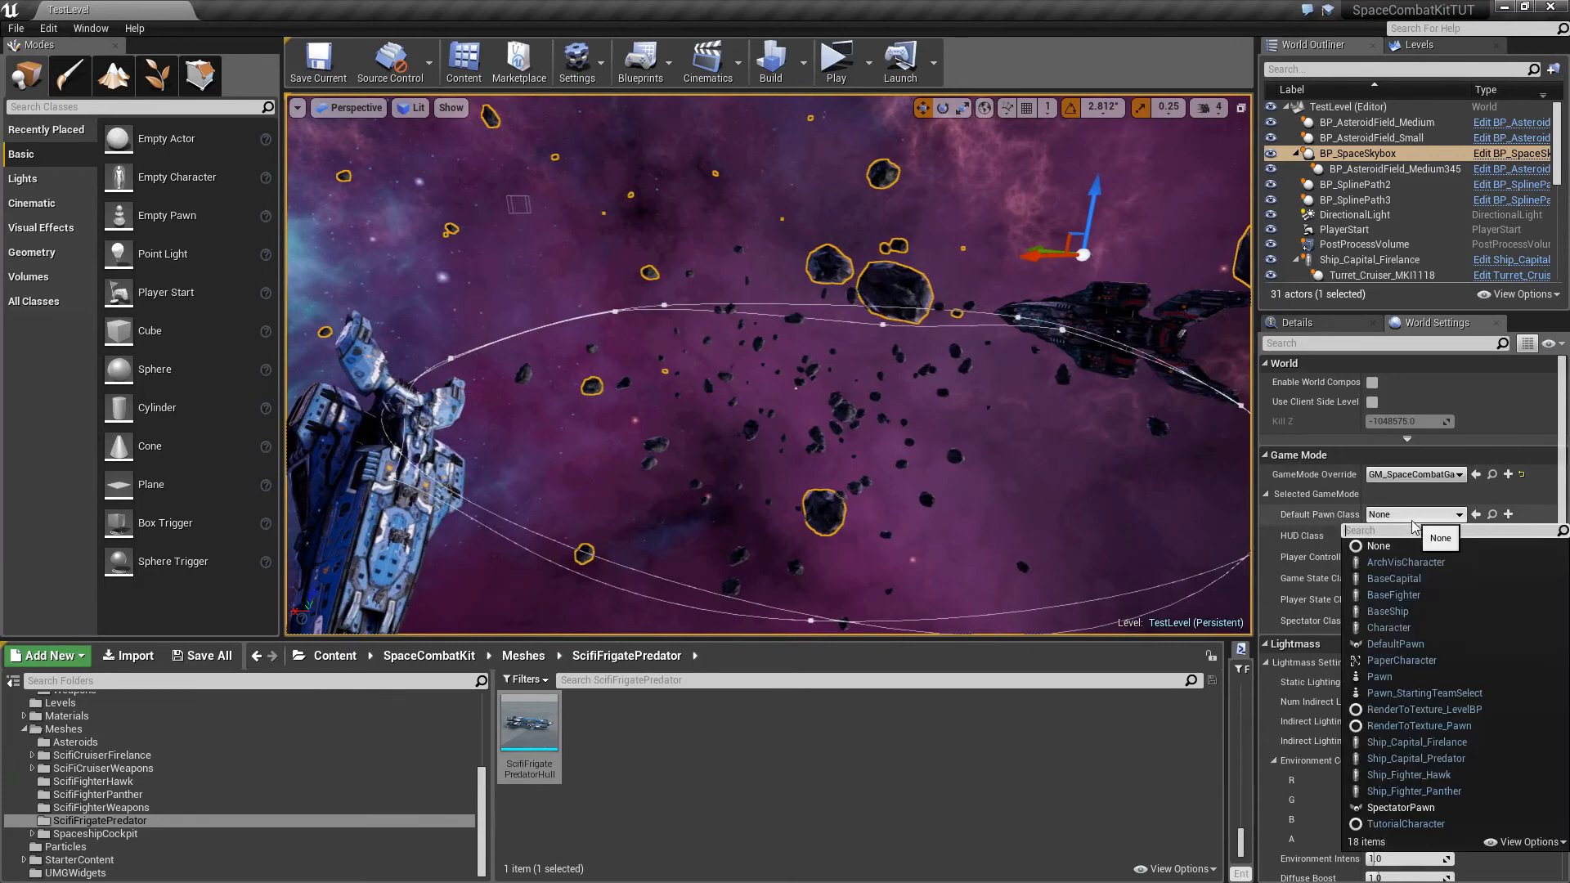
left_click(1479, 760)
right_click_drag(1088, 458, 1043, 479)
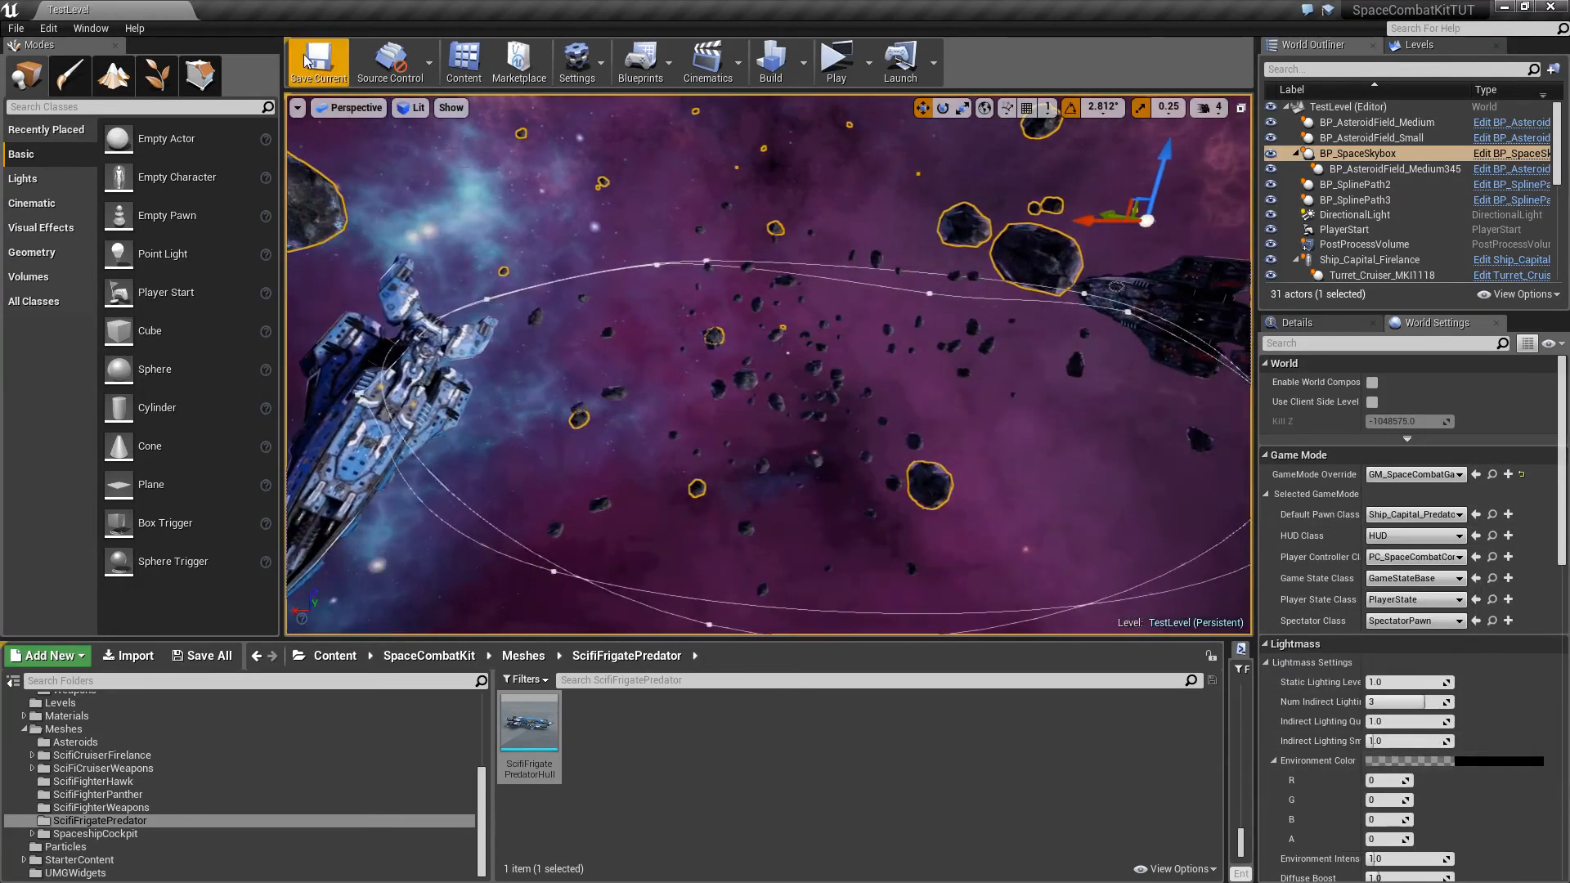
left_click(323, 71)
Set the player to spawn at the current camera location, play-test the level and switch the camera view in game.
left_click(871, 62)
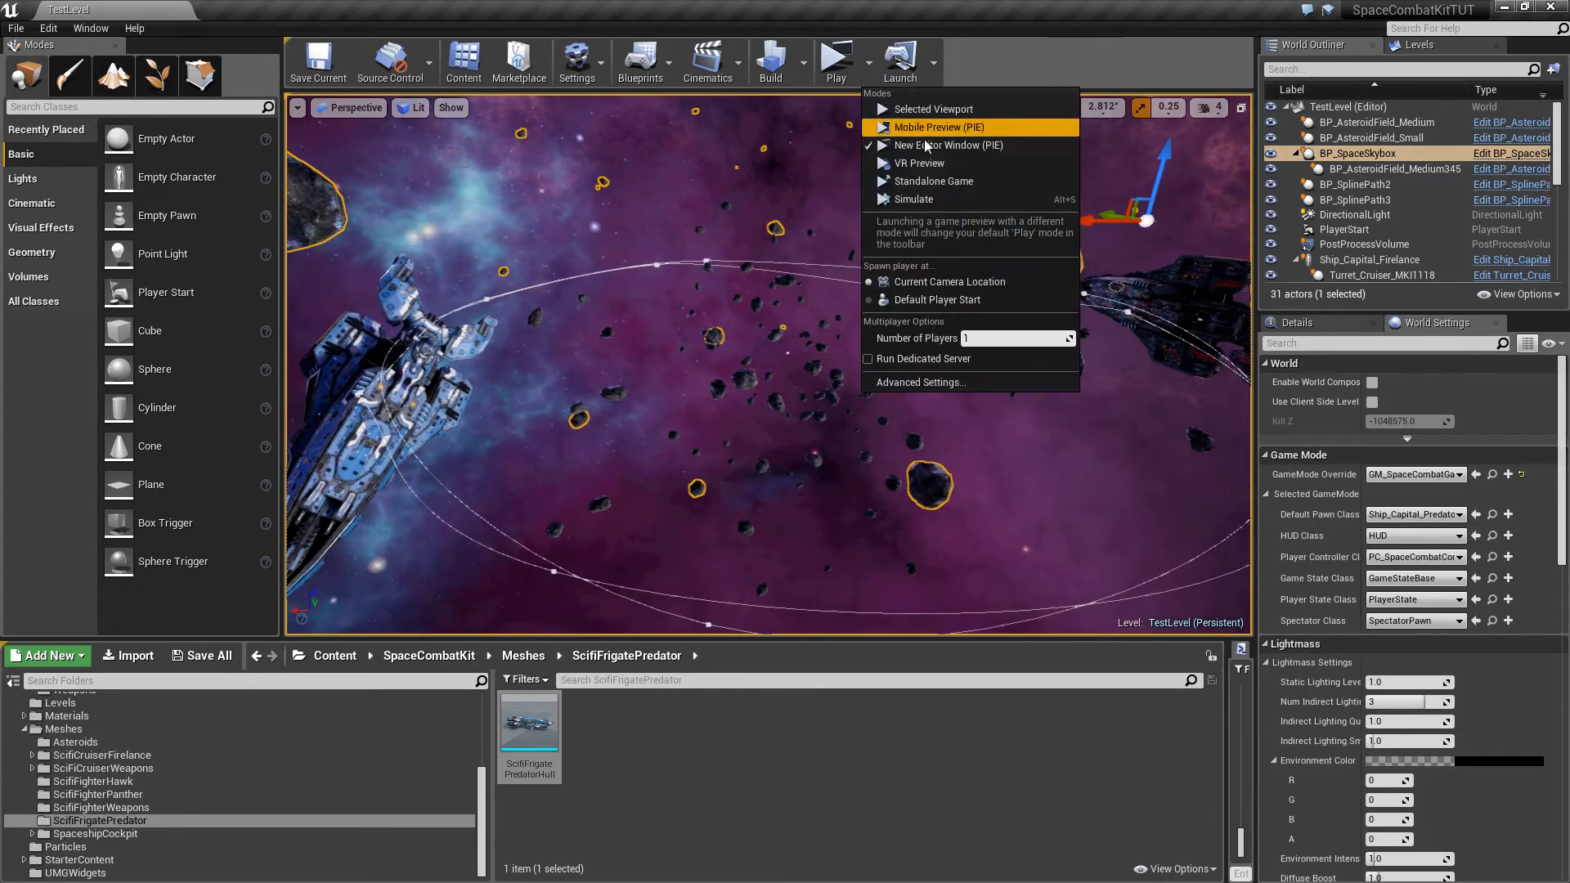
left_click(962, 282)
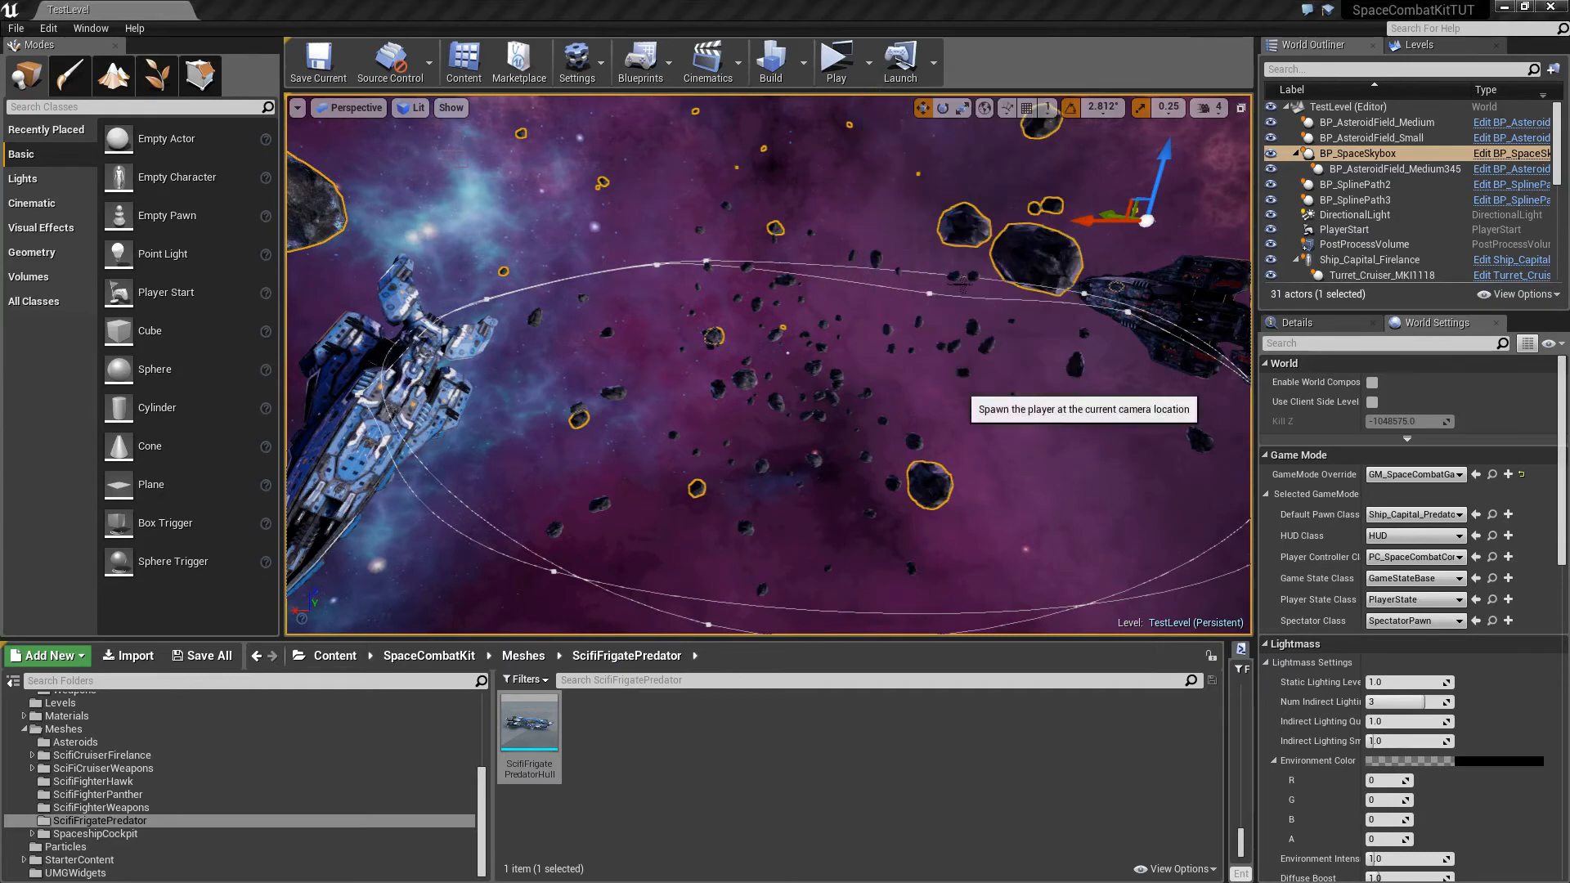
left_click(836, 65)
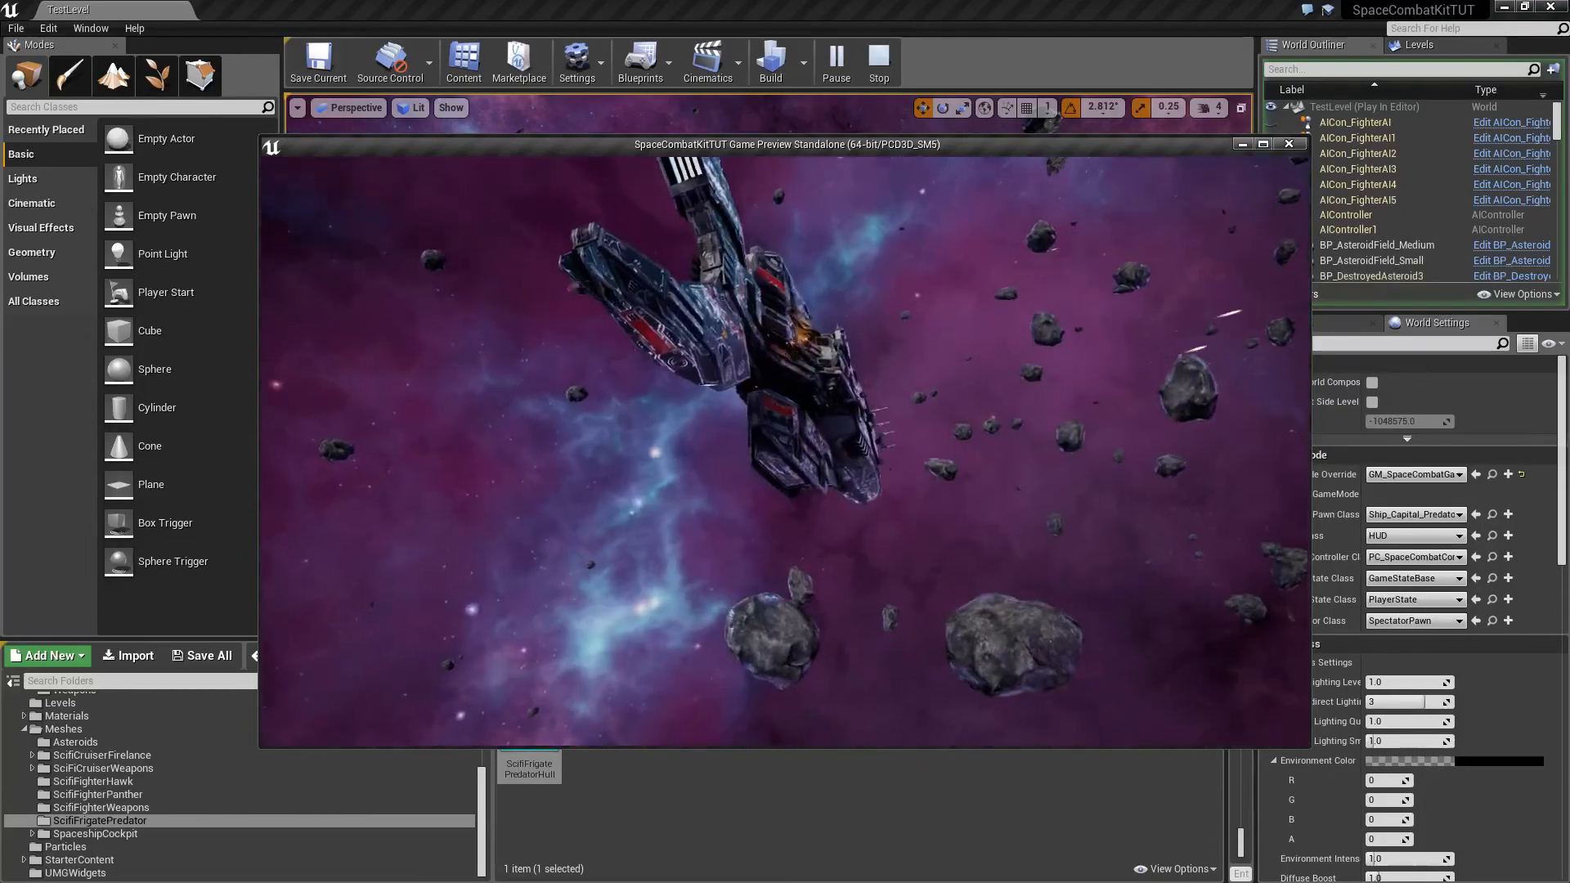
key("c")
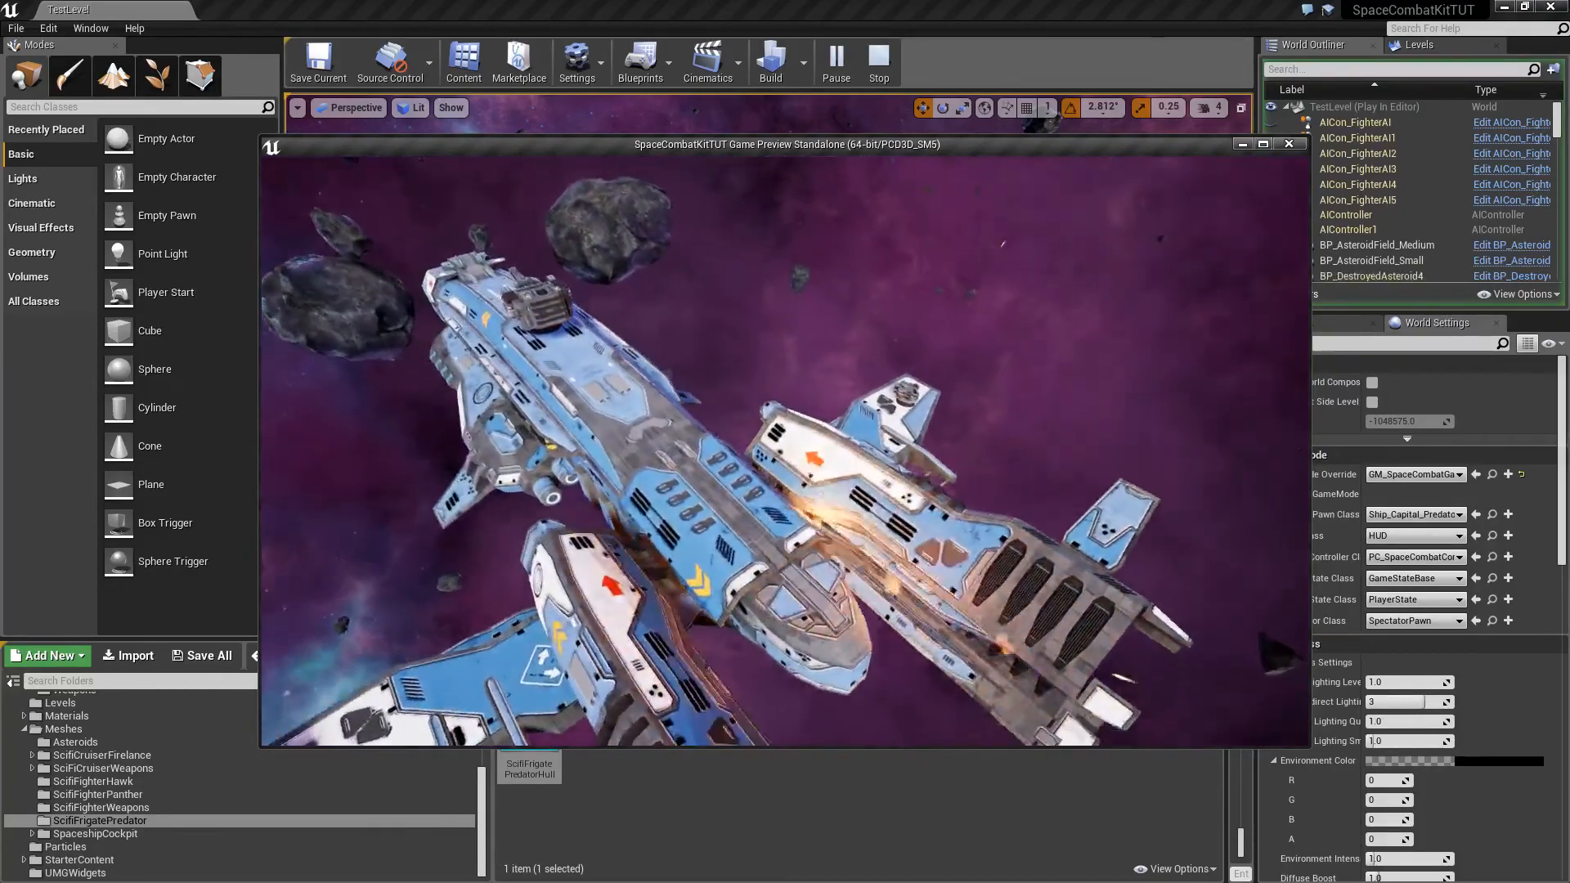